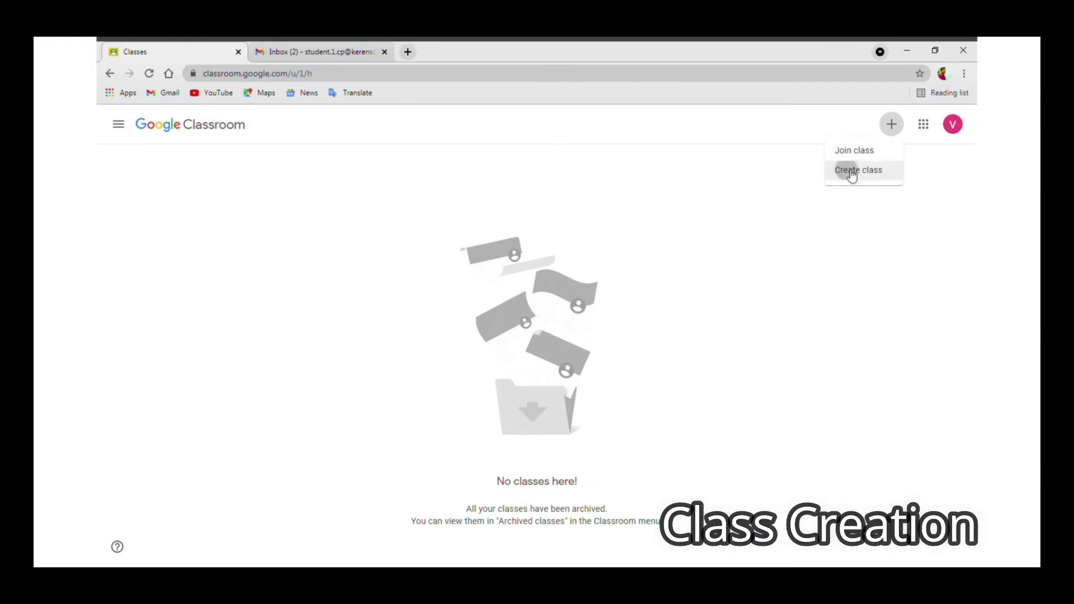
# Create a class named Class 1 with section A and subject Computer Science.
pyautogui.click(851, 176)
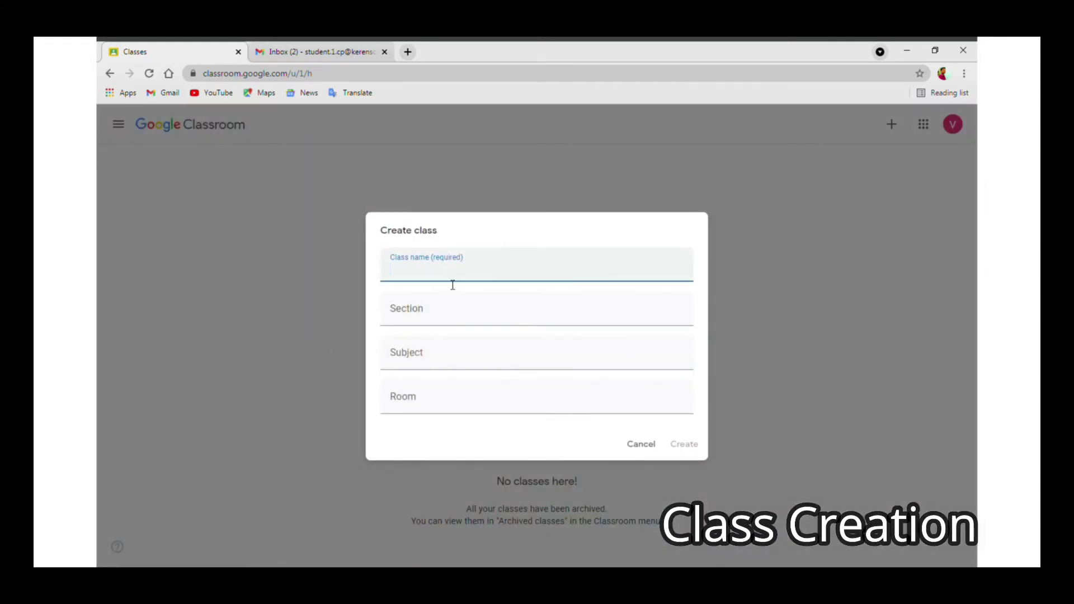
pyautogui.click(436, 319)
pyautogui.write('A')
pyautogui.click(445, 360)
pyautogui.write('Com')
pyautogui.click(523, 429)
pyautogui.click(679, 444)
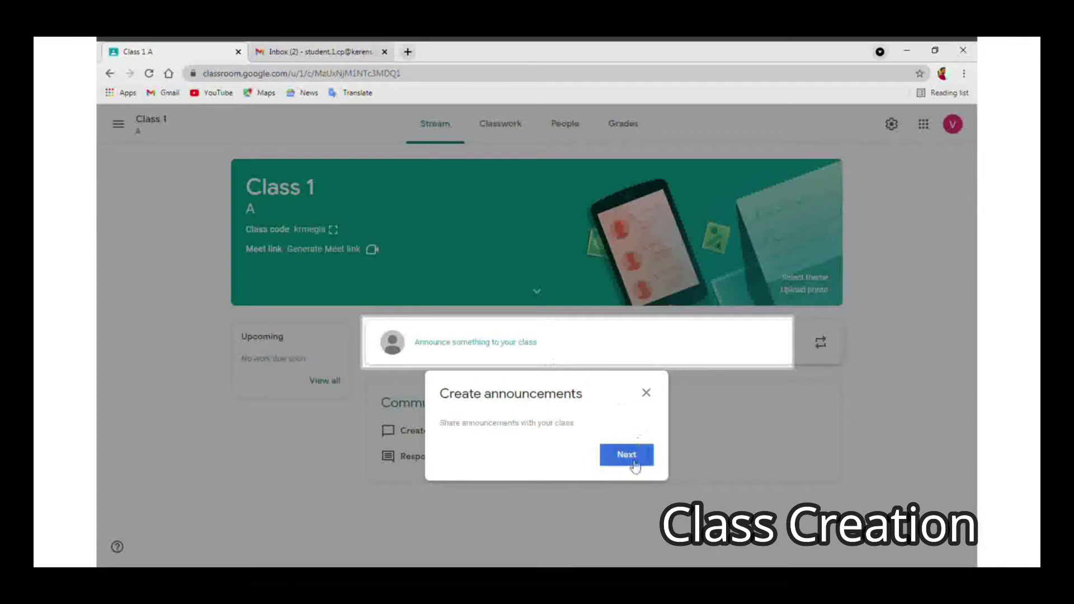
# Dismiss the introductory tip and apply the grey General gallery theme showing a laptop, tablet and phone to the class.
pyautogui.click(632, 459)
pyautogui.click(803, 449)
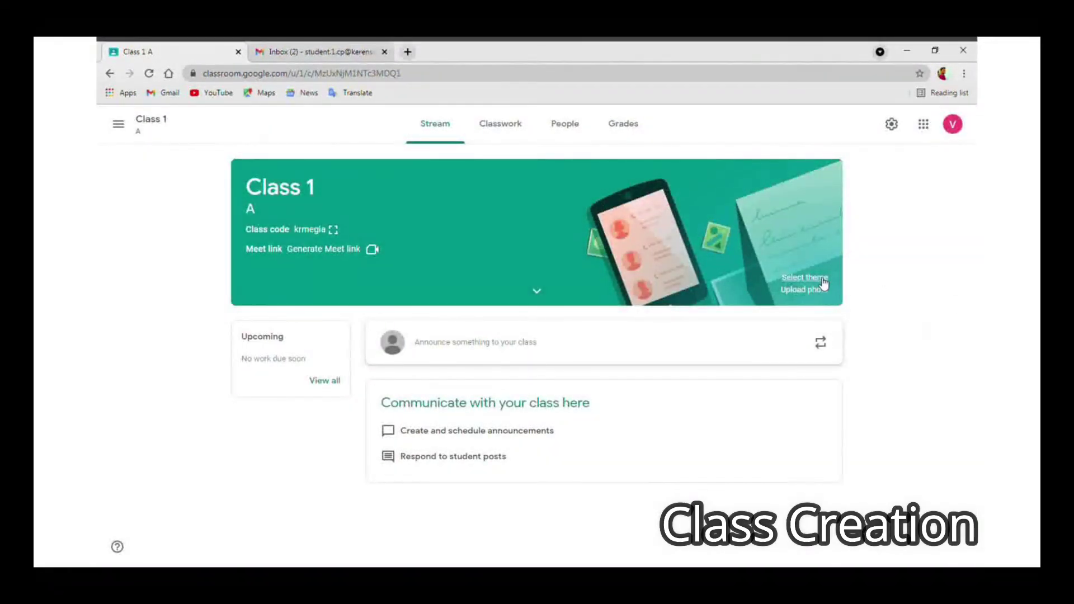
pyautogui.click(823, 279)
pyautogui.click(448, 290)
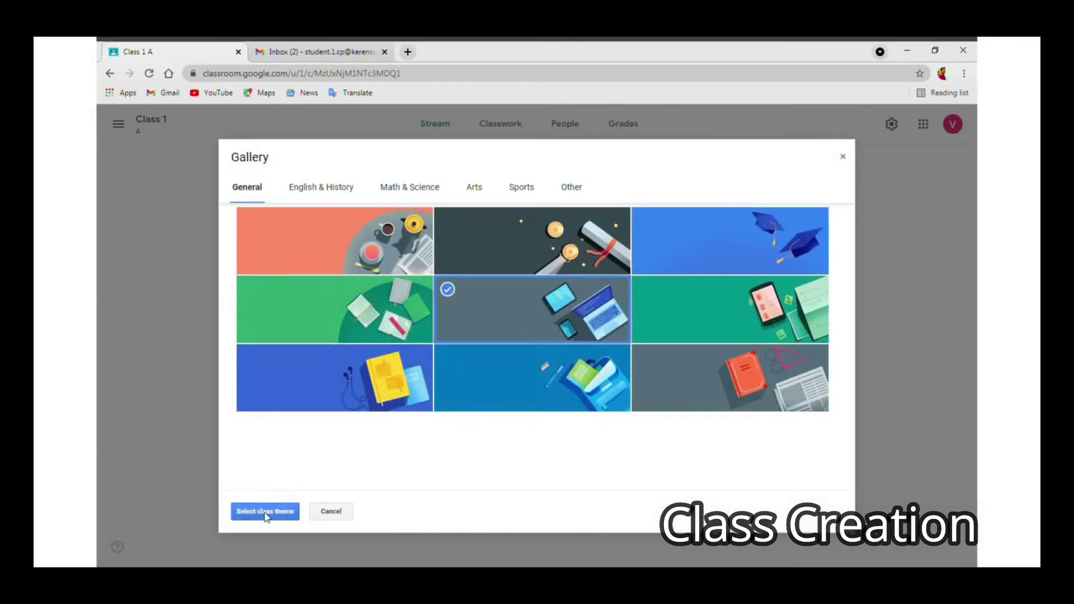
pyautogui.click(265, 512)
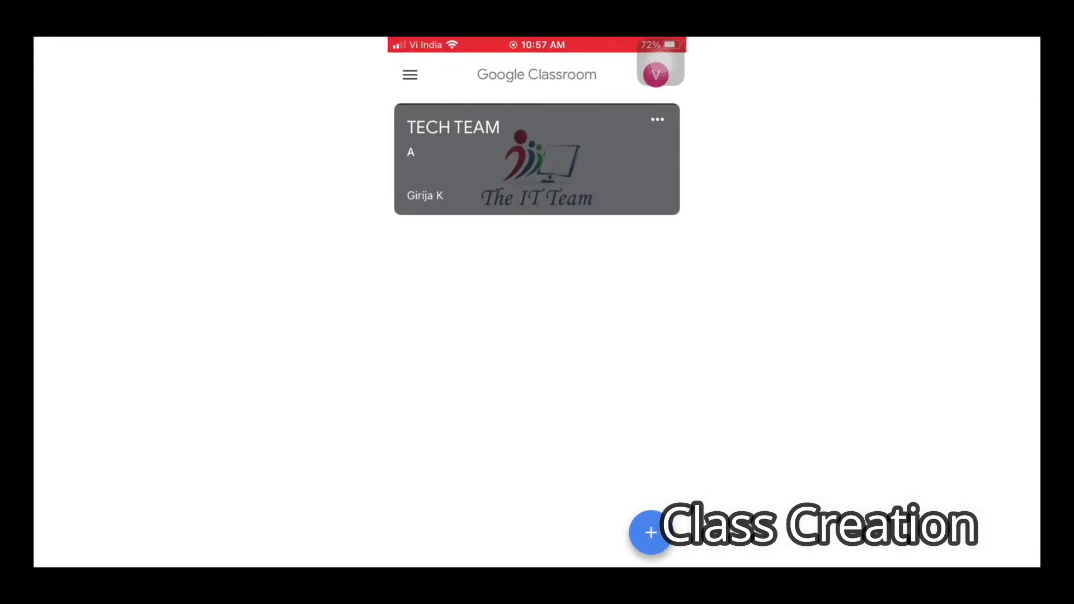
# In the Google Classroom mobile app, create a class named Class 1 with section A, room Lesson 1 and subject Computer science.
pyautogui.click(651, 532)
pyautogui.click(432, 545)
pyautogui.write('Class 1')
pyautogui.press('Return')
pyautogui.write('A')
pyautogui.press('Return')
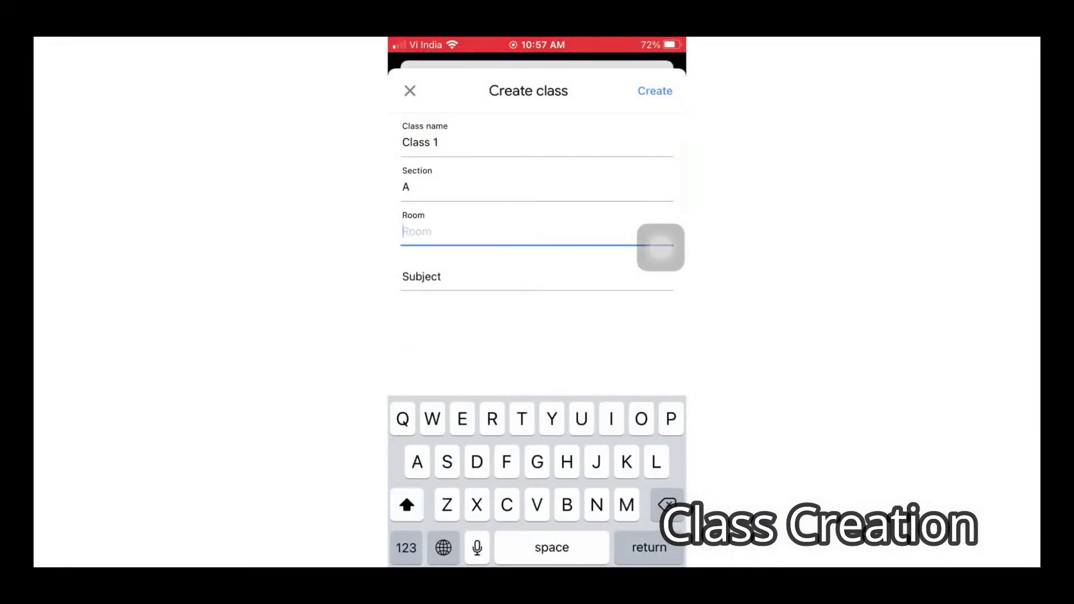
pyautogui.write('Lesson 1')
pyautogui.press('Return')
pyautogui.write('Compute')
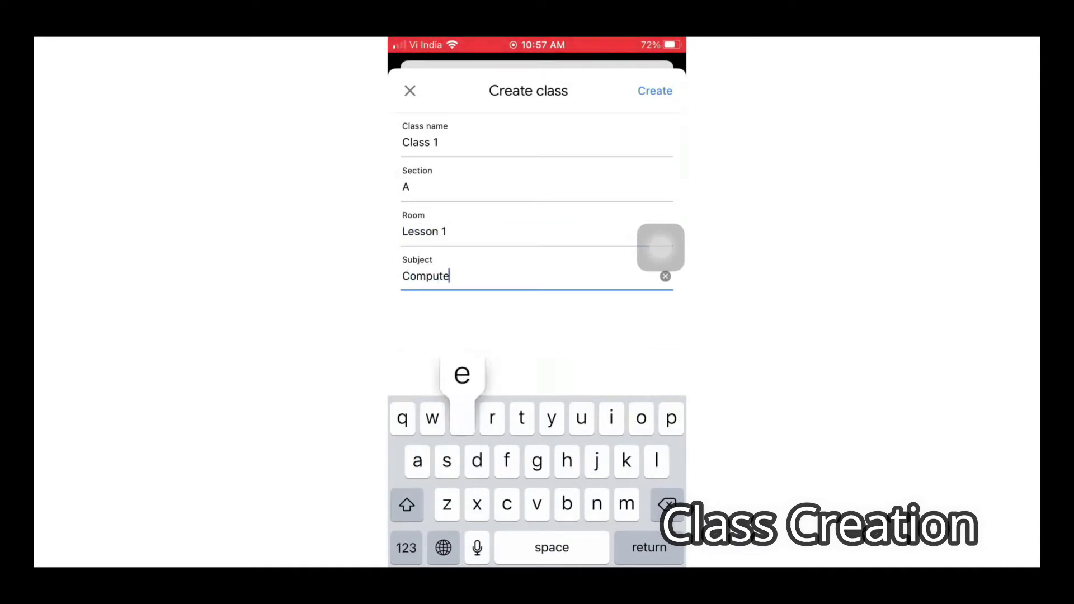
pyautogui.write('r science')
pyautogui.click(656, 91)
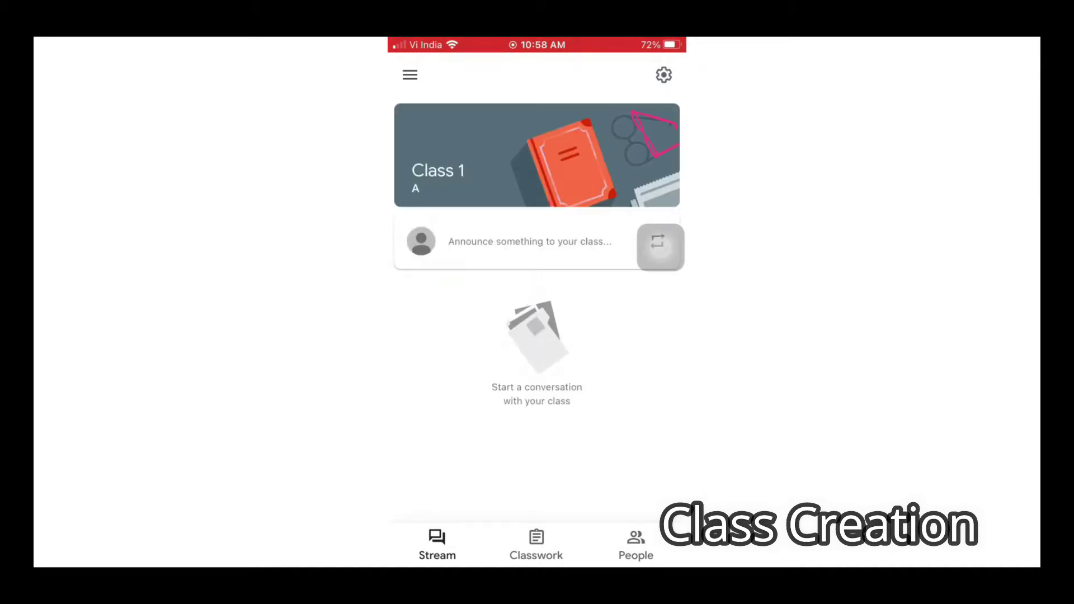
pyautogui.moveTo(660, 247); pyautogui.dragTo(635, 399)
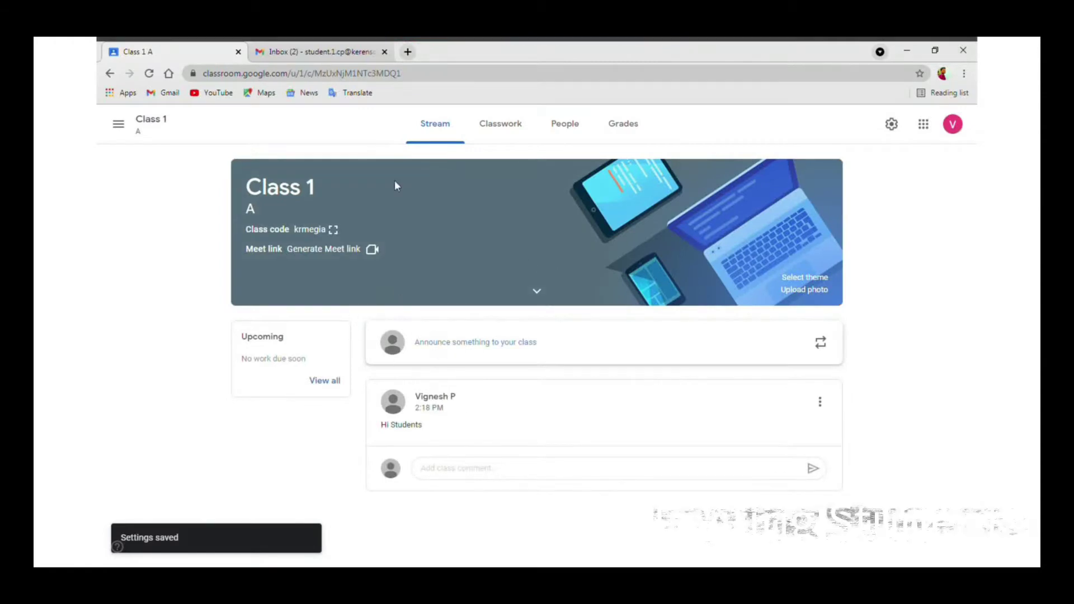
# In the browser version of Classroom, find student 1 and invite them to Class 1 as a student.
pyautogui.click(588, 128)
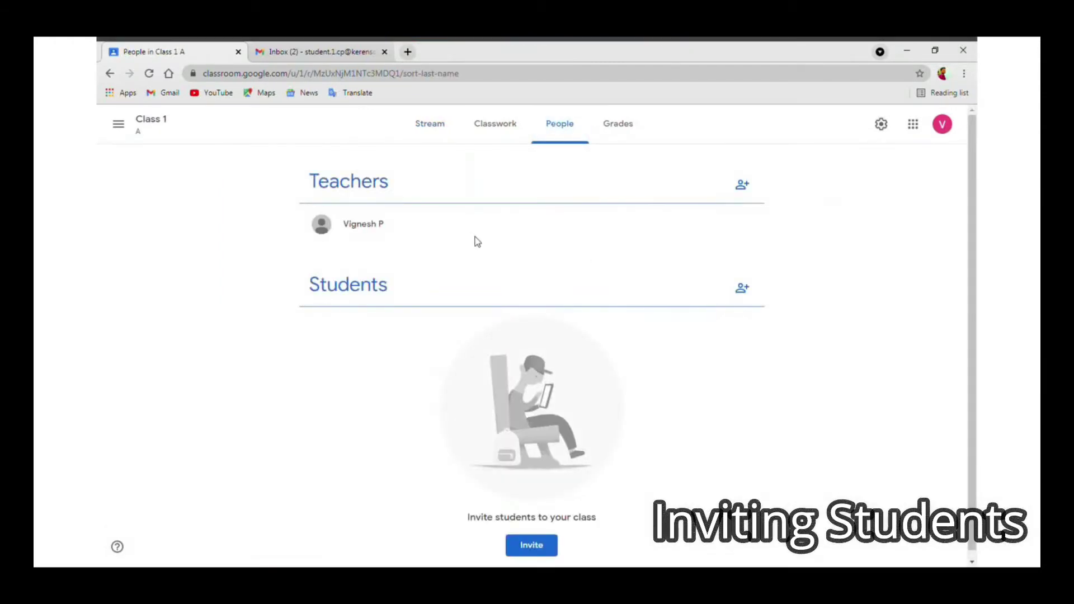
pyautogui.click(743, 186)
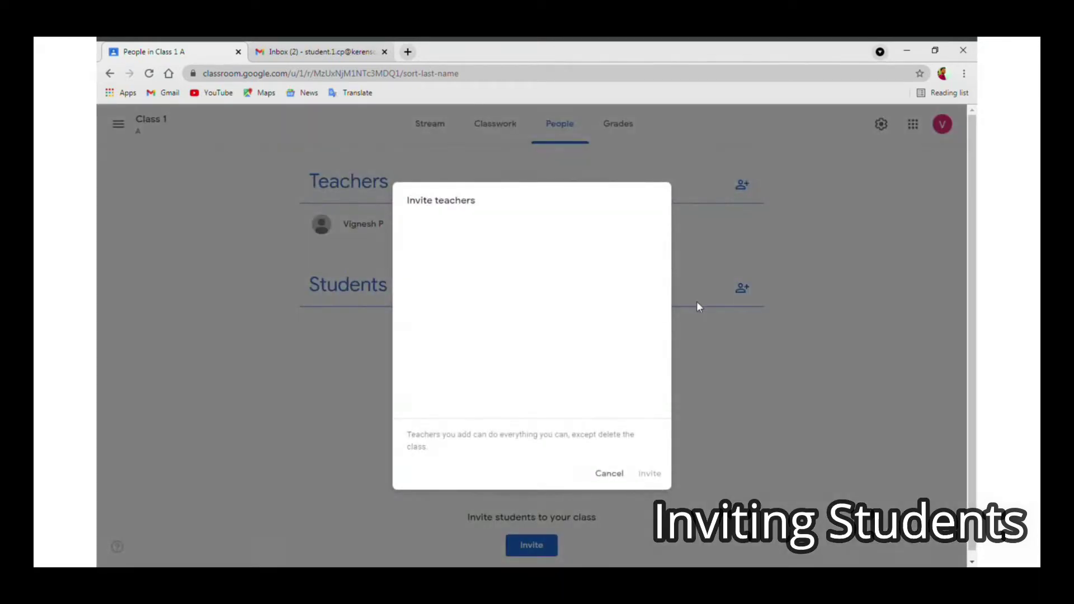
pyautogui.click(608, 476)
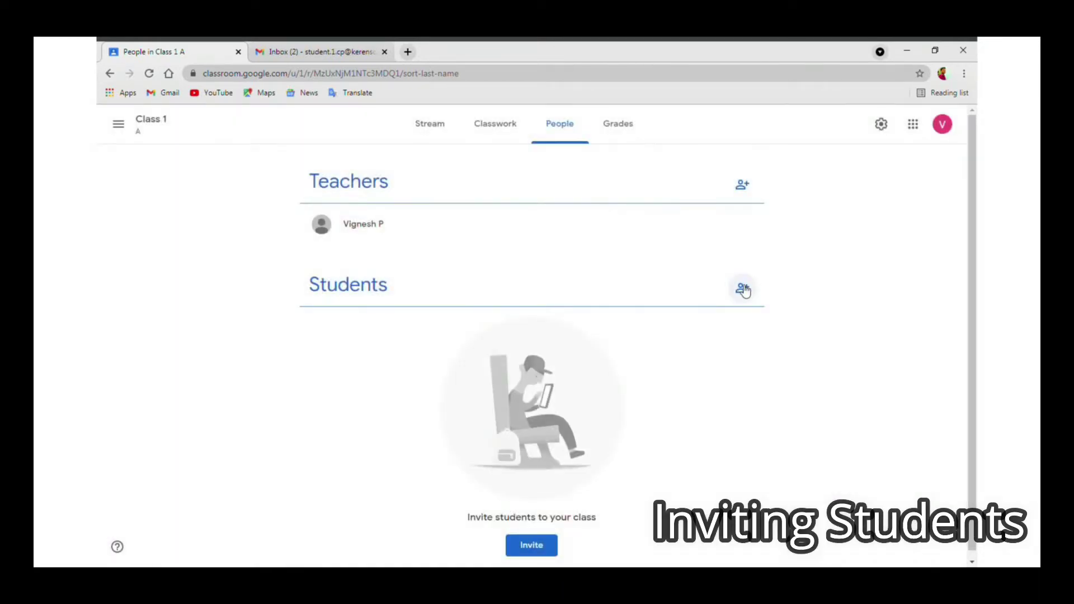
pyautogui.click(742, 288)
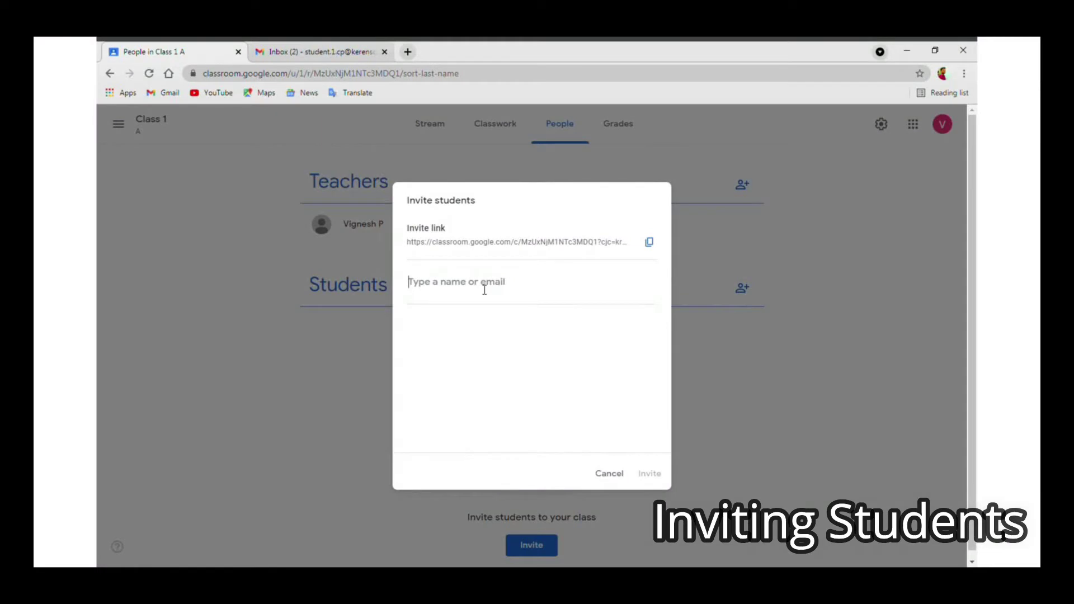
pyautogui.write('student')
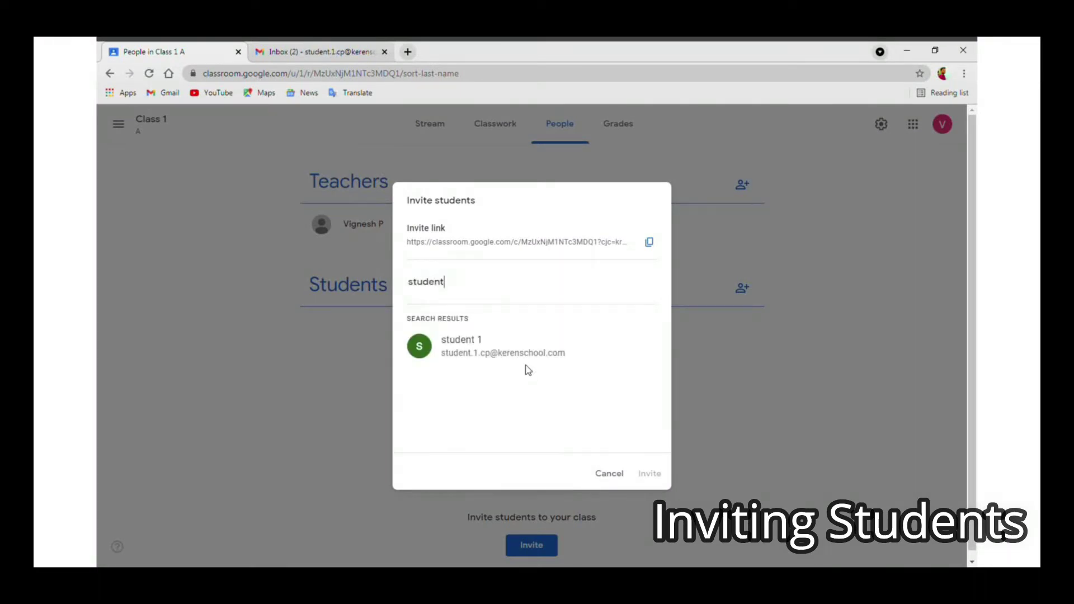
pyautogui.click(515, 347)
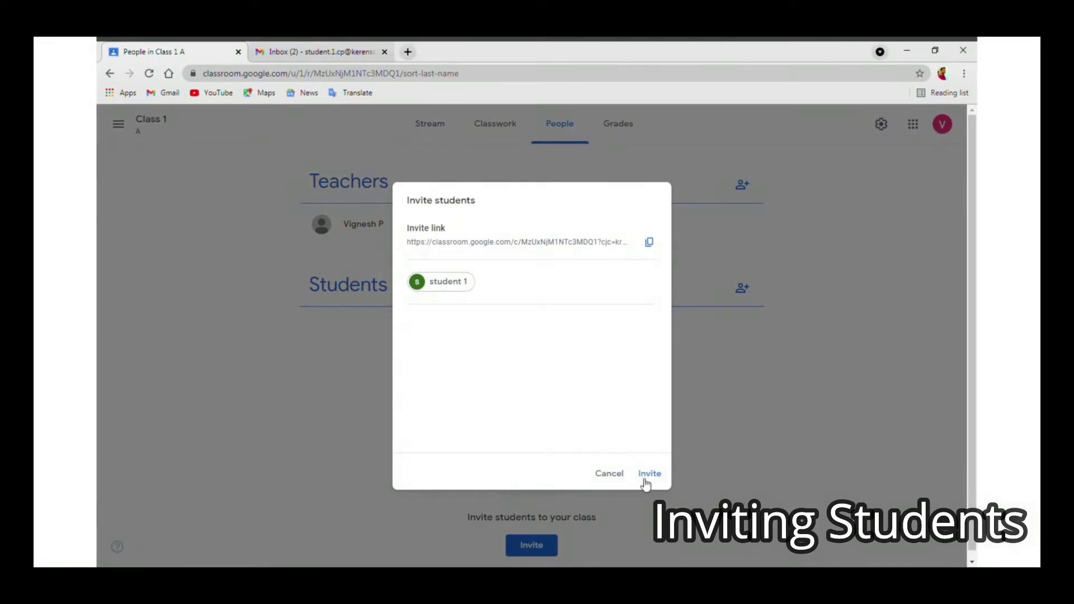
pyautogui.click(644, 476)
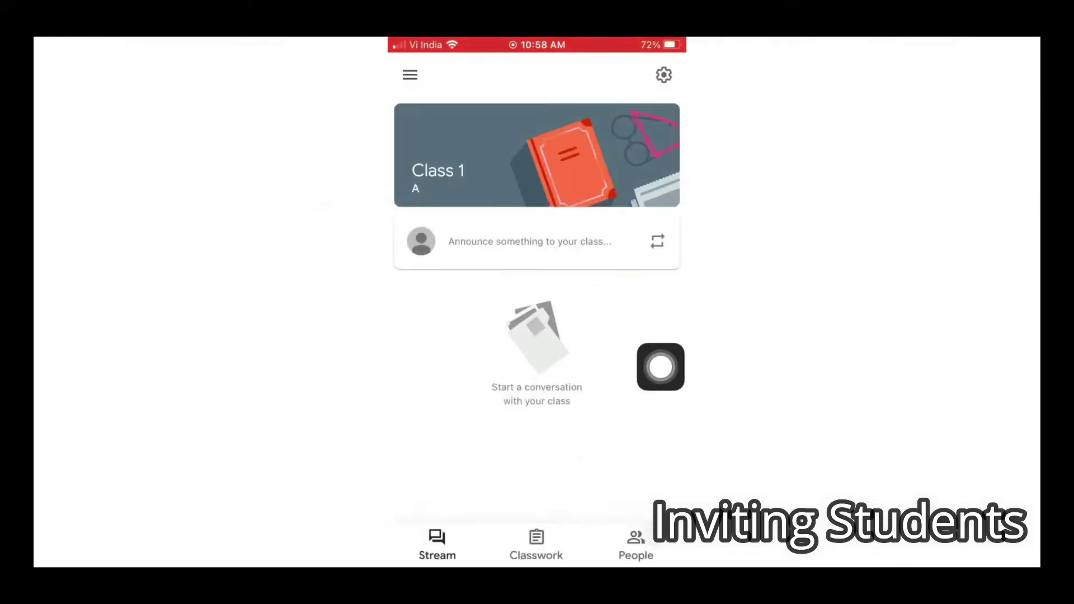
# In the Google Classroom mobile app, invite student 1 to join Class 1.
pyautogui.click(636, 544)
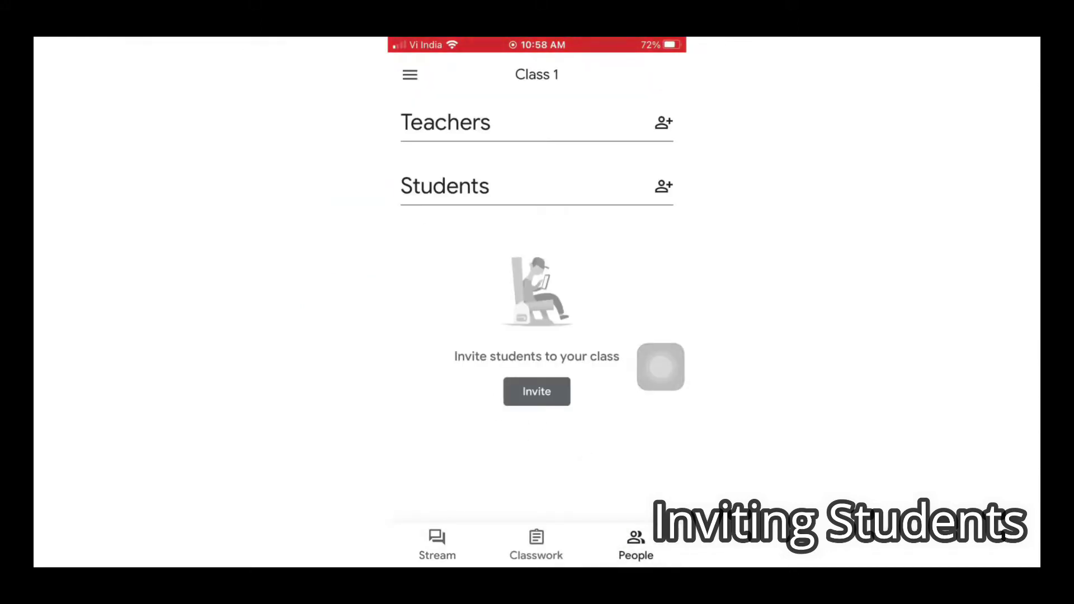
pyautogui.click(537, 392)
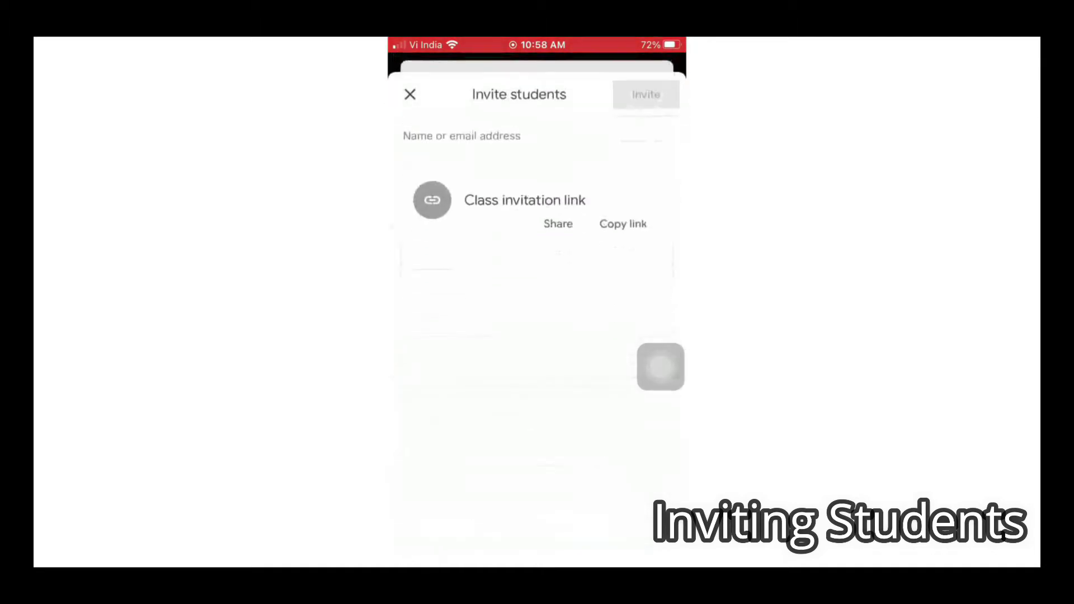
pyautogui.moveTo(661, 336); pyautogui.dragTo(661, 269)
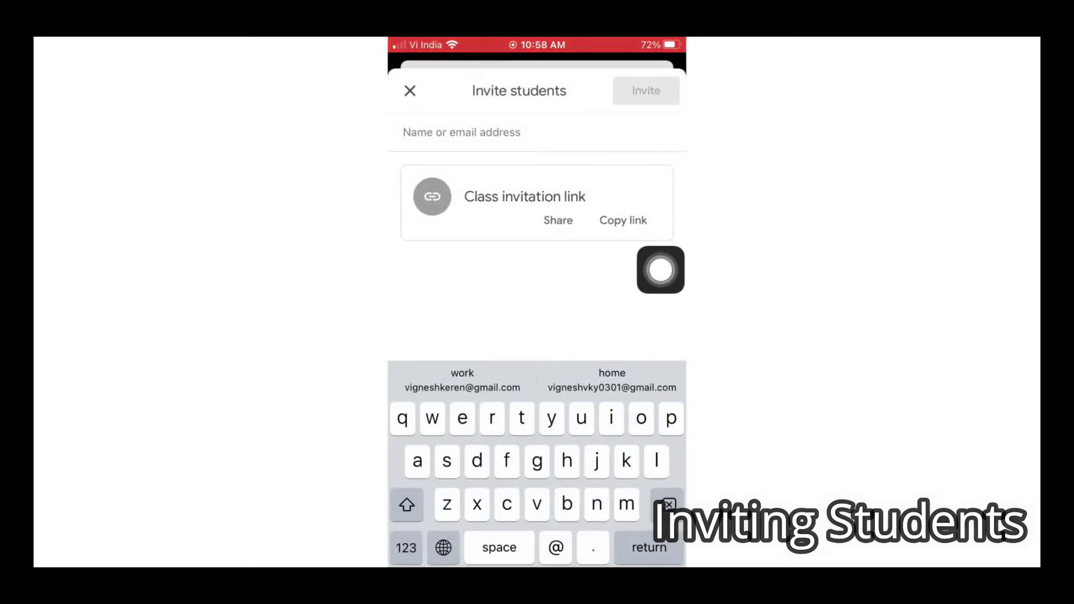
pyautogui.write('stu')
pyautogui.click(470, 237)
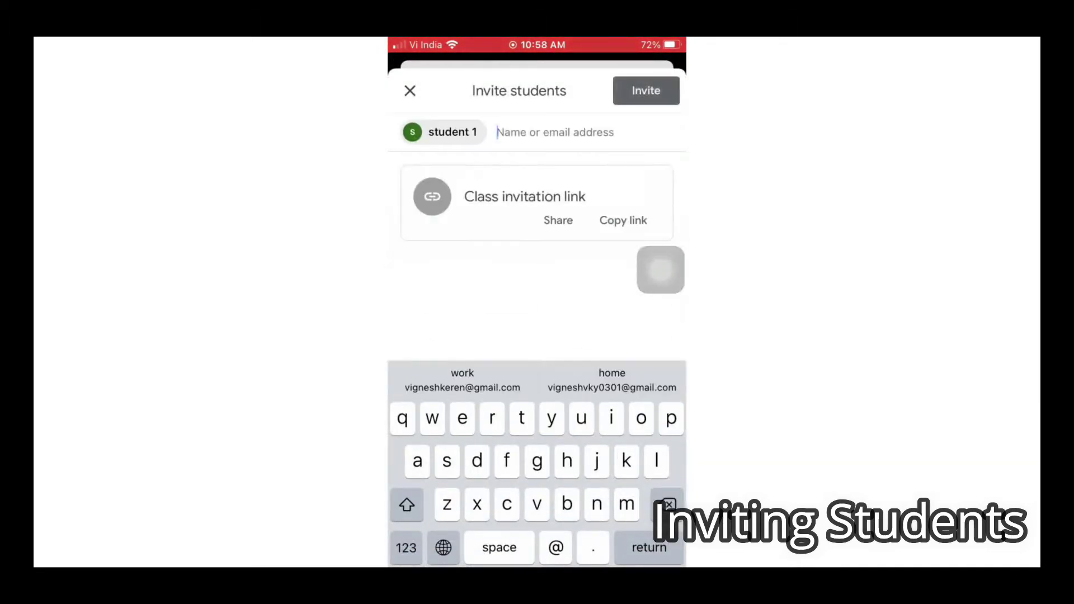
pyautogui.click(646, 91)
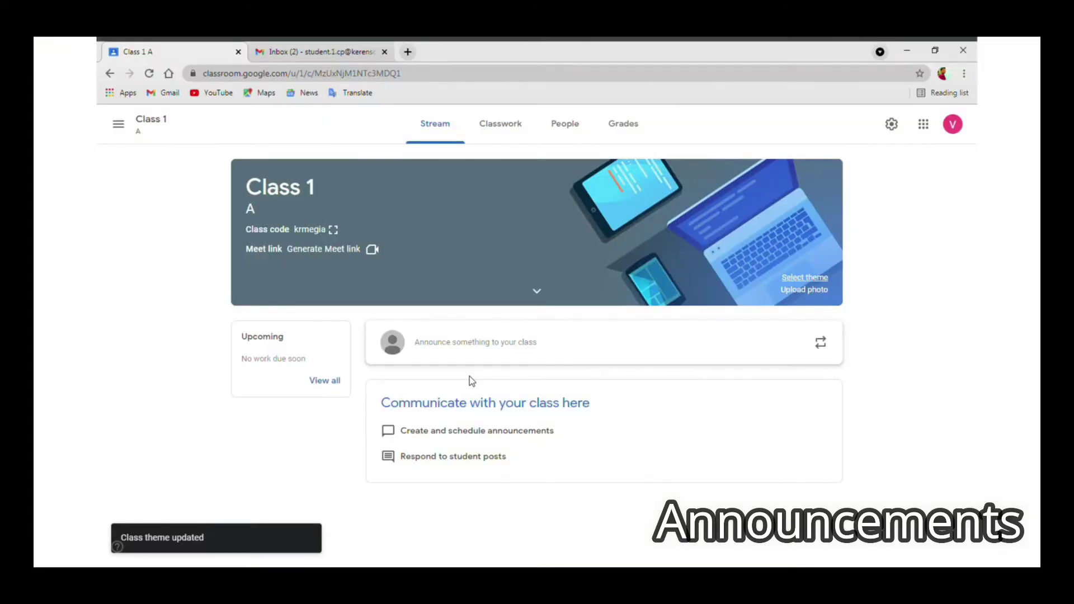
# In the browser version of Classroom, post the announcement "Hi Students" to all students of Class 1.
pyautogui.click(489, 346)
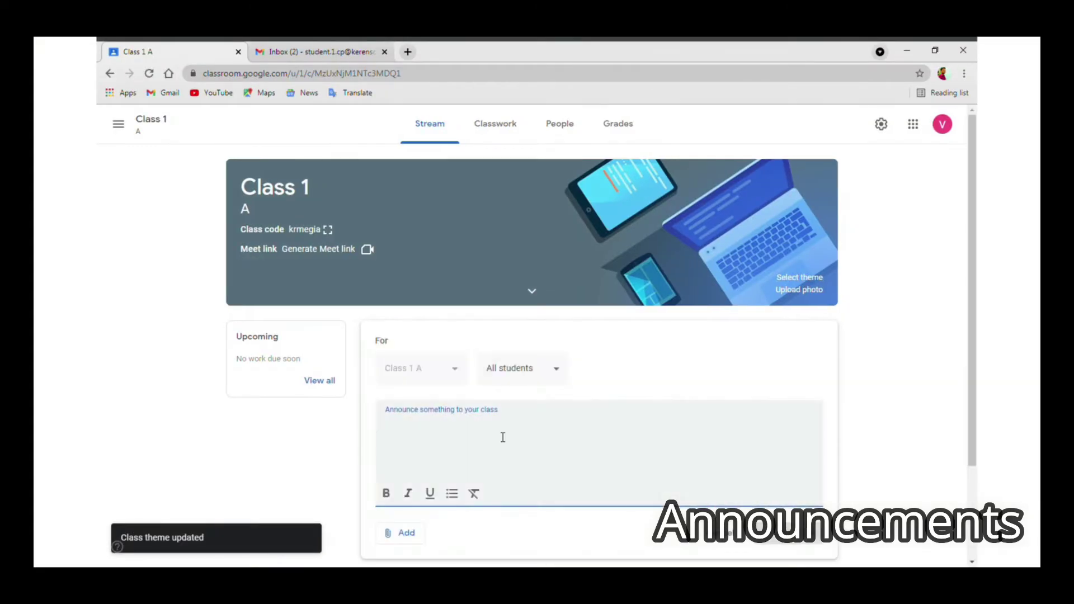
pyautogui.write('Hi Students')
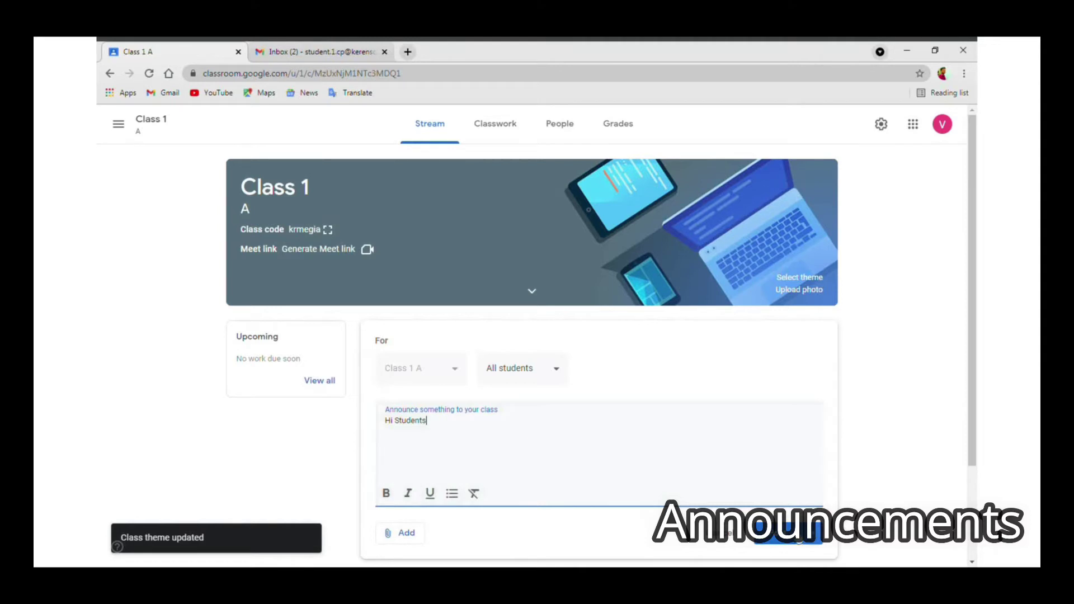
pyautogui.click(776, 534)
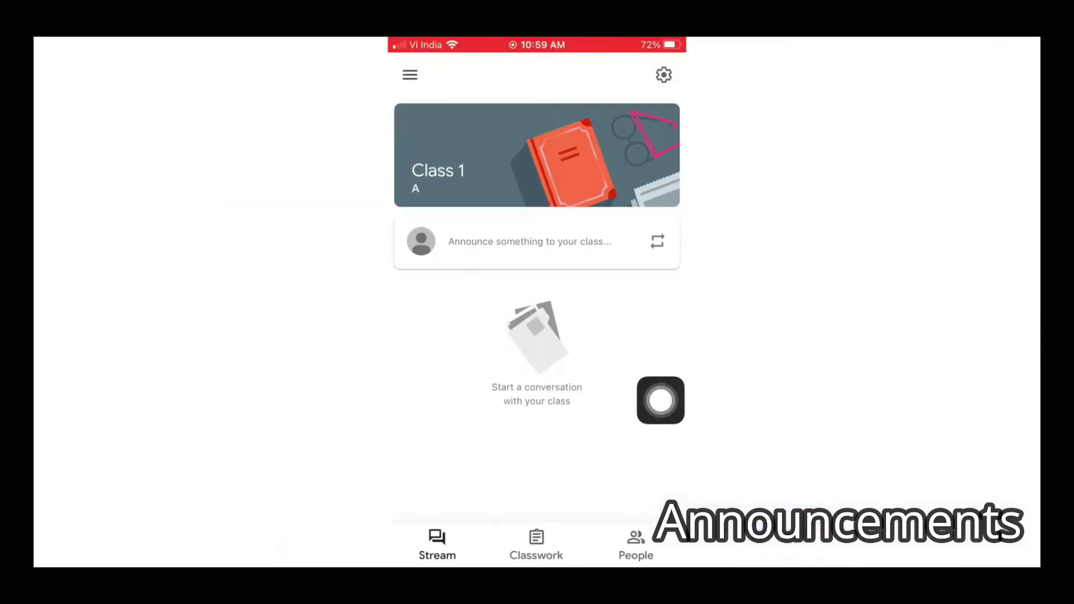
# In the Google Classroom mobile app, post the announcement "Hi students" to all students of Class 1.
pyautogui.click(530, 242)
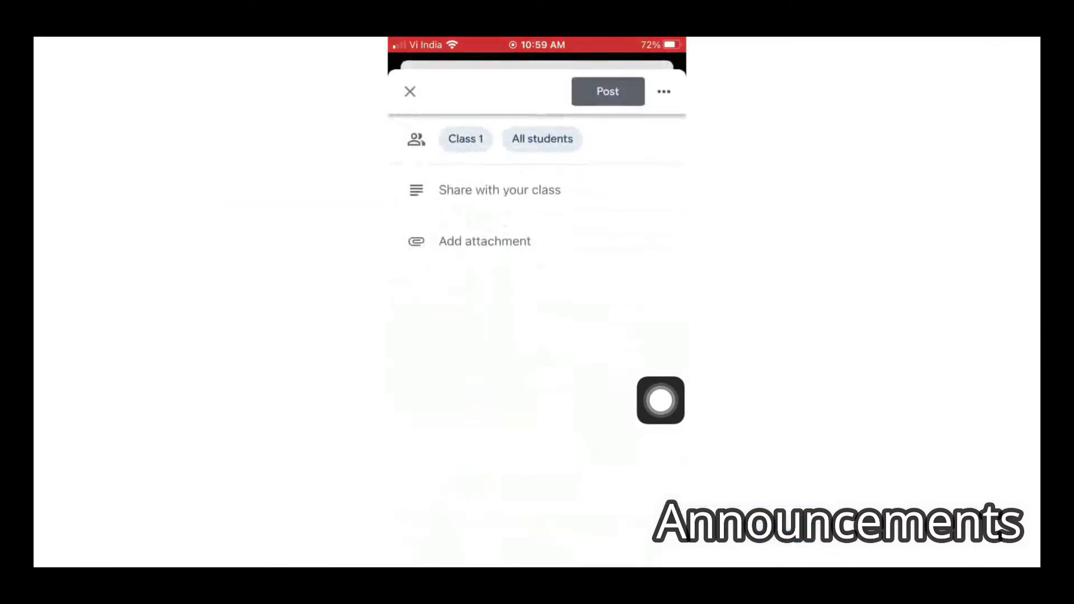
pyautogui.moveTo(660, 401); pyautogui.dragTo(664, 314)
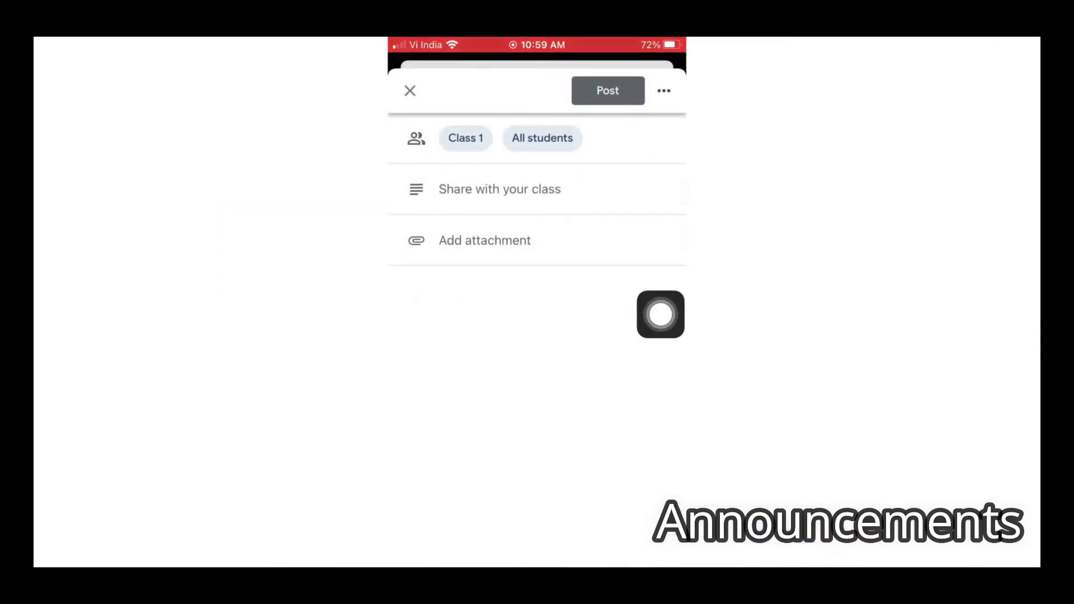
pyautogui.click(608, 90)
pyautogui.click(500, 189)
pyautogui.write('Ho')
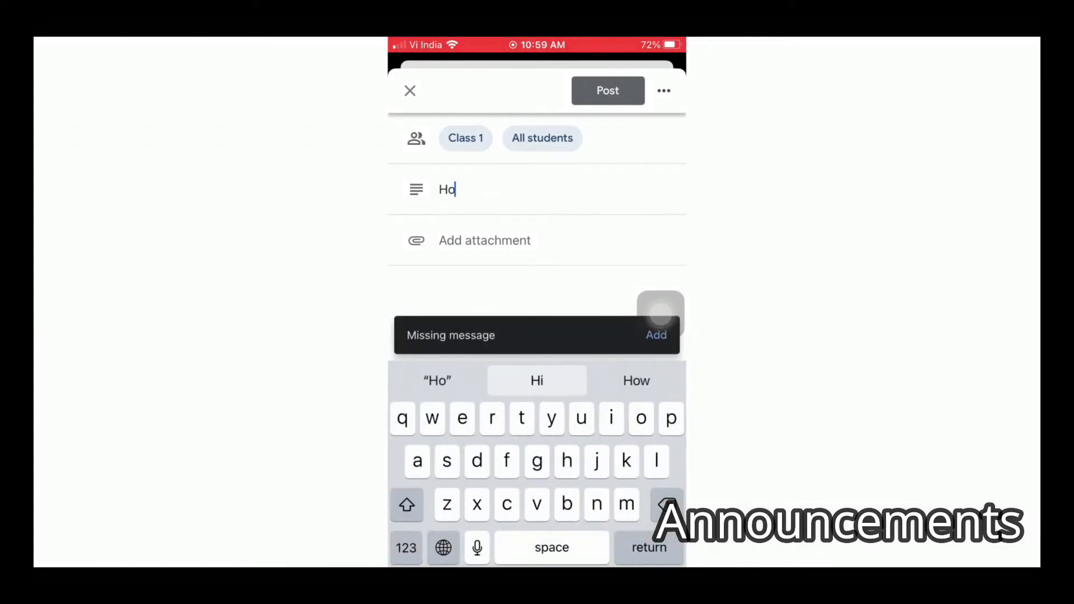
pyautogui.write(' students')
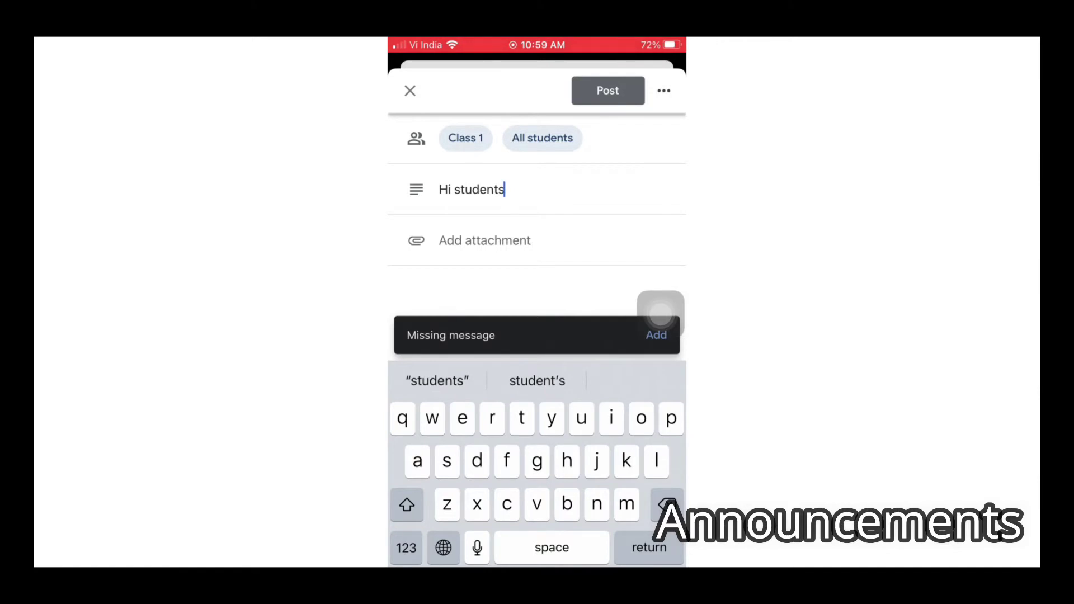
pyautogui.moveTo(661, 314); pyautogui.dragTo(661, 258)
pyautogui.click(609, 91)
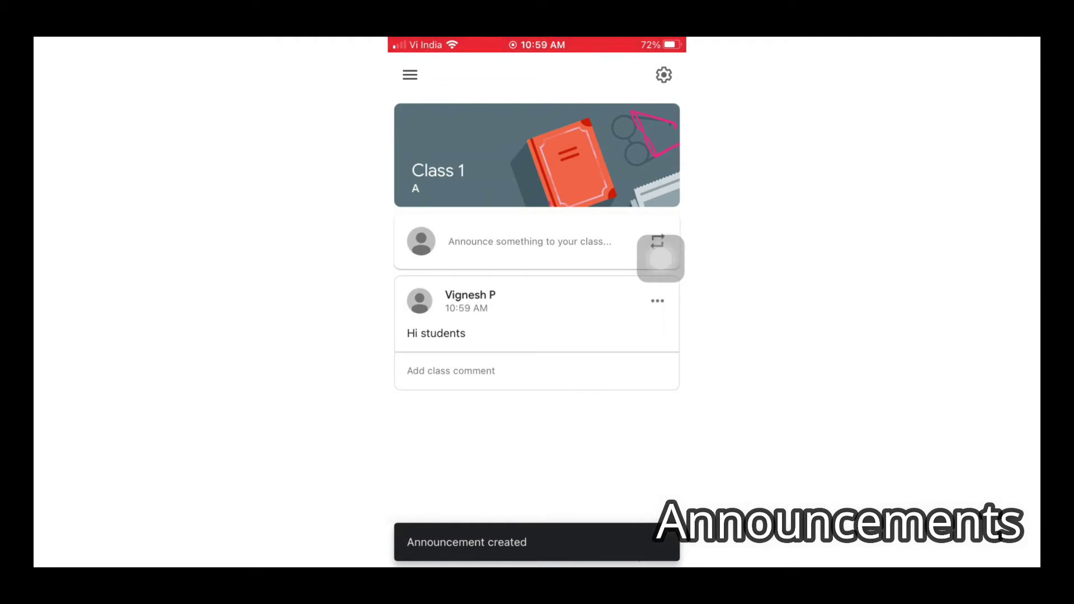
pyautogui.moveTo(661, 258); pyautogui.dragTo(660, 355)
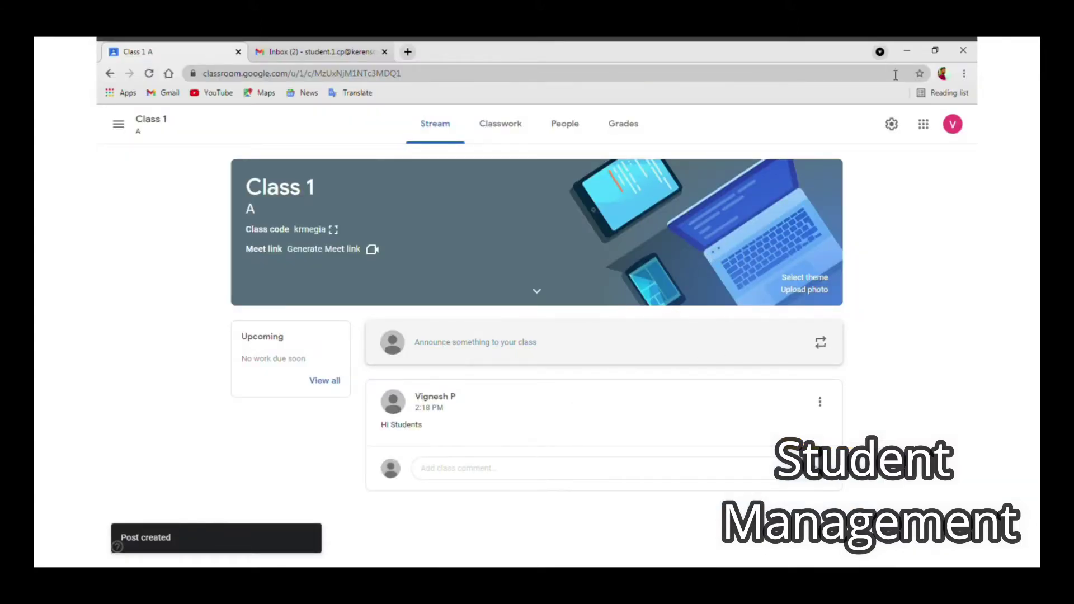
# In the browser version of Classroom, set Class 1's stream permission to "Students can only comment" and save the class settings.
pyautogui.click(893, 122)
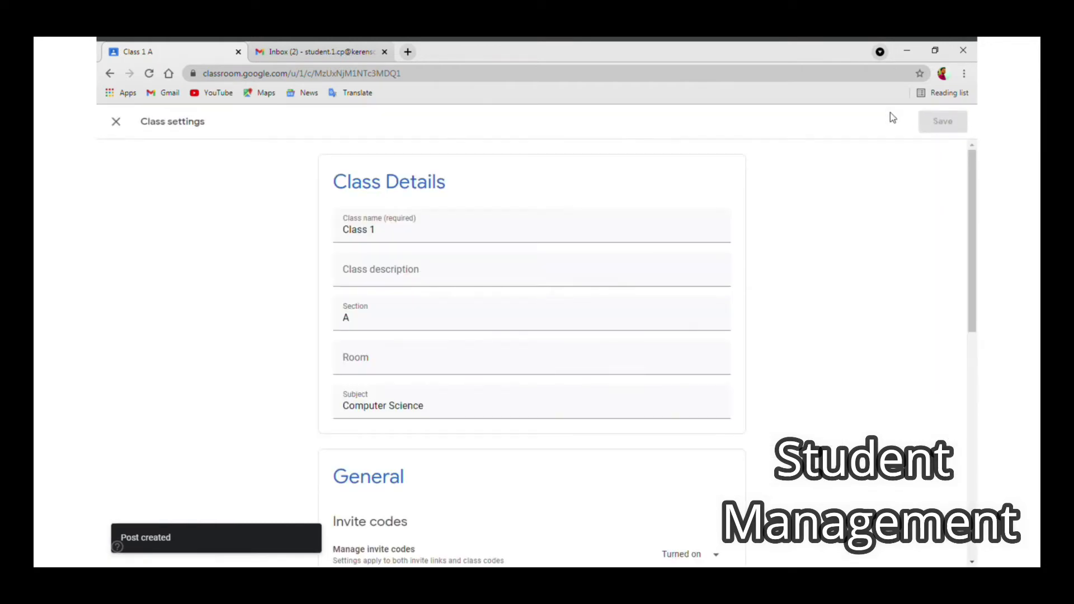
pyautogui.scroll(-8, 478, 369)
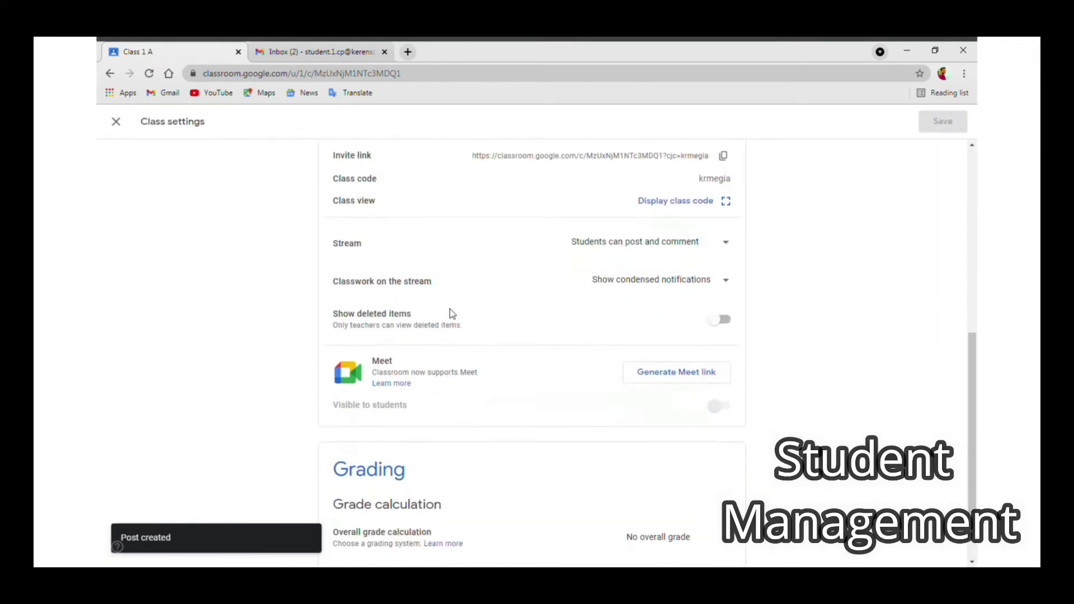
pyautogui.scroll(-1, 453, 313)
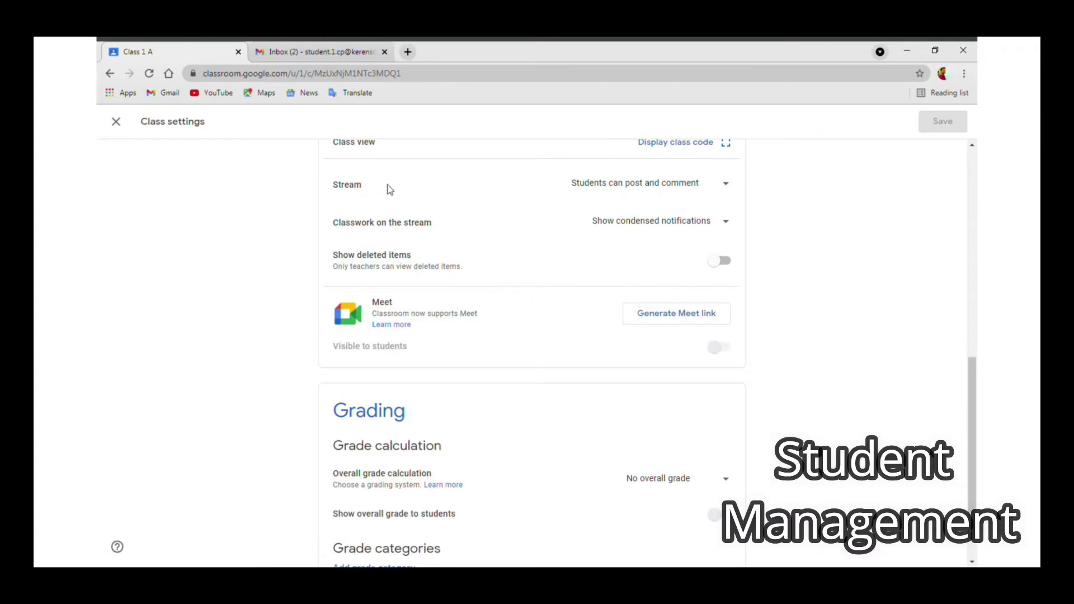
pyautogui.click(596, 189)
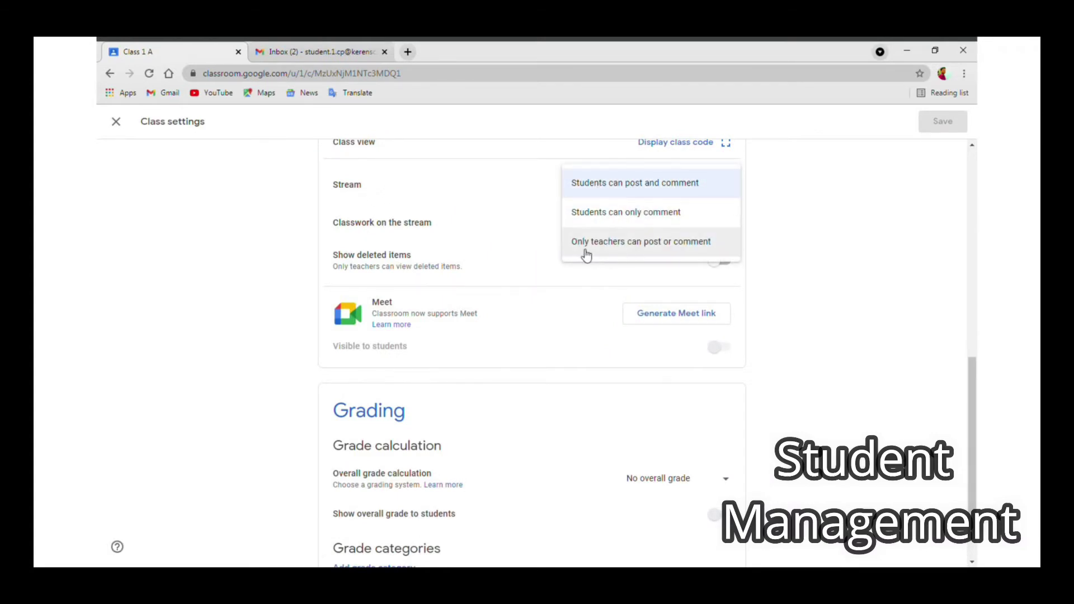
pyautogui.click(650, 217)
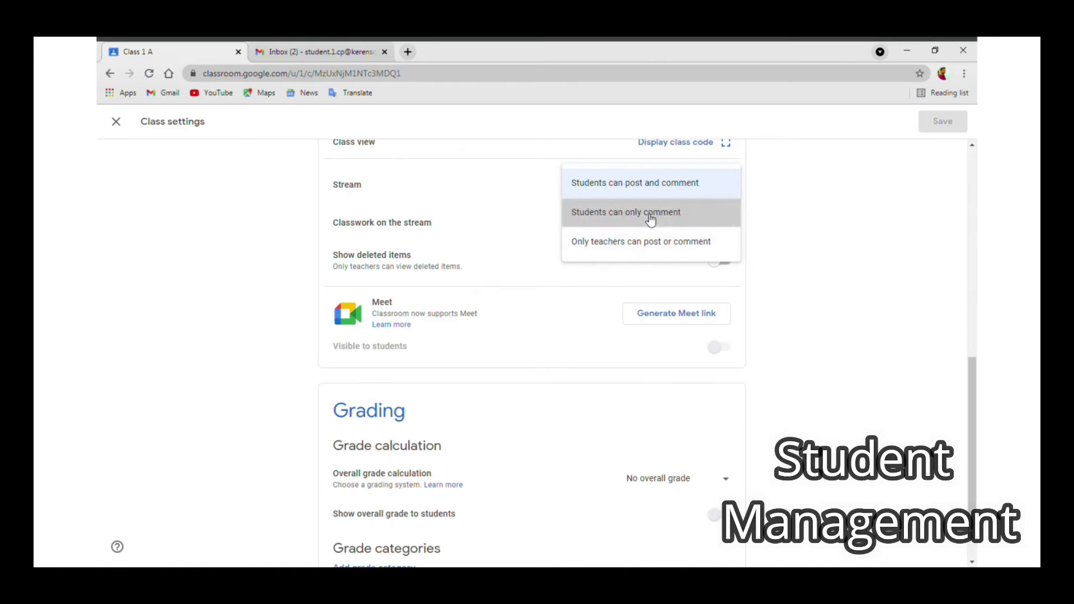
pyautogui.click(963, 128)
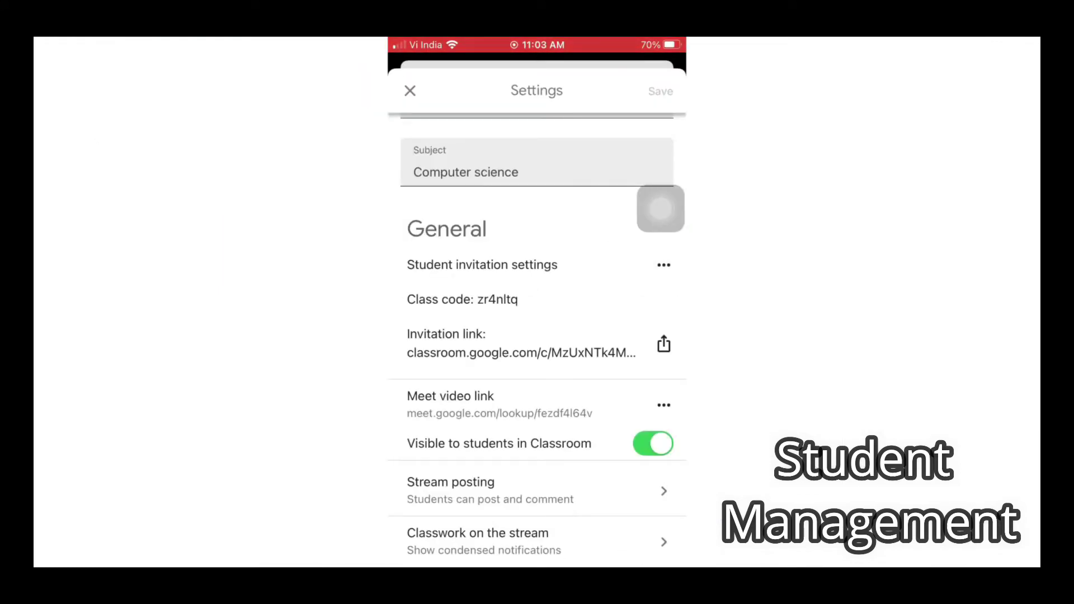
# In the Google Classroom mobile app, set Class 1's stream posting to "Students can only comment" and close the settings.
pyautogui.click(536, 491)
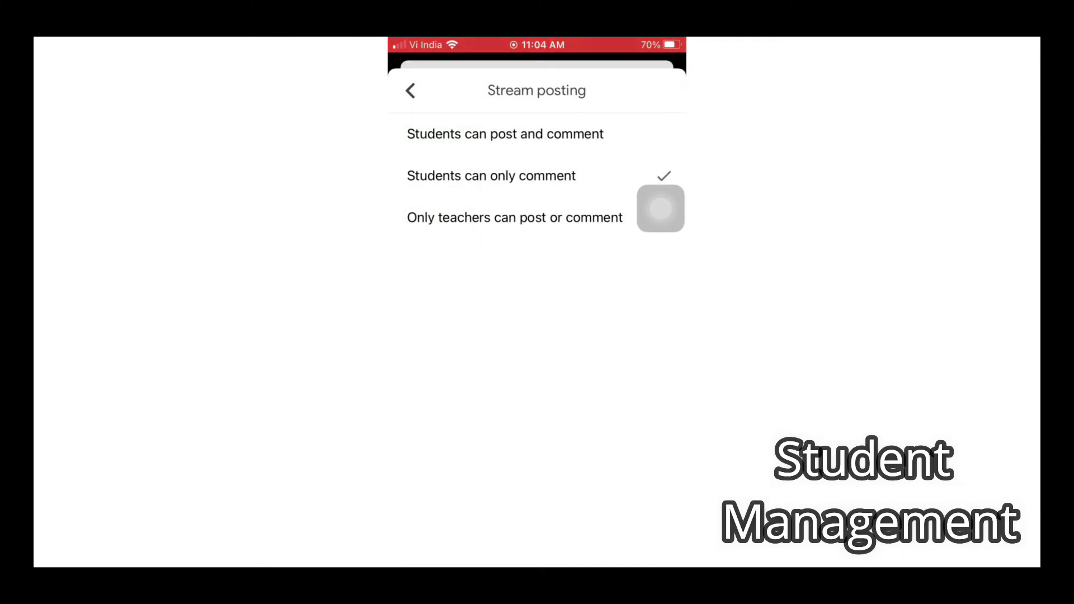
pyautogui.click(410, 91)
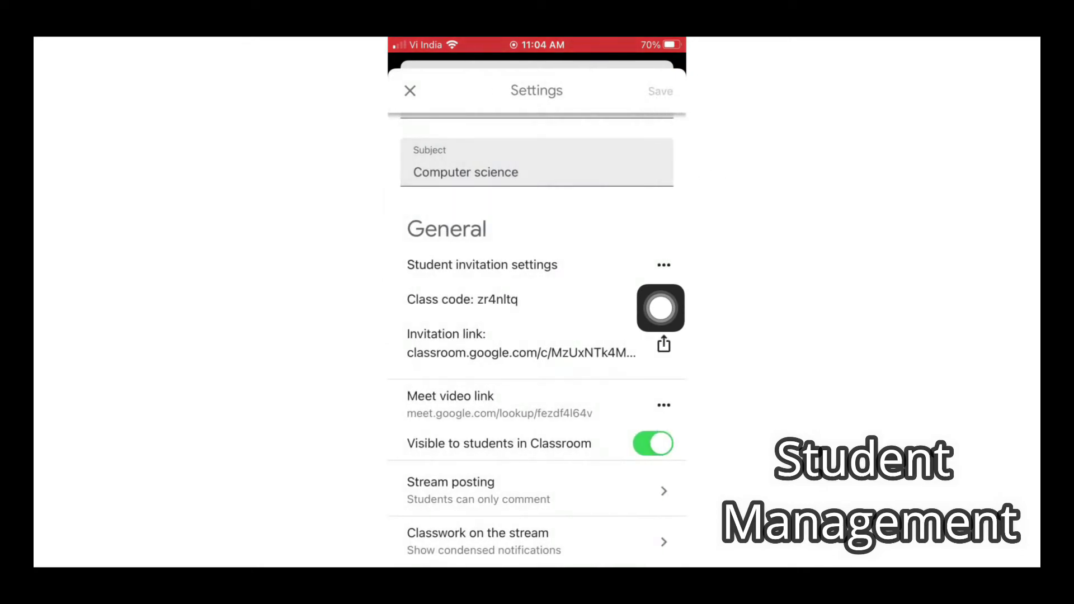
pyautogui.click(410, 91)
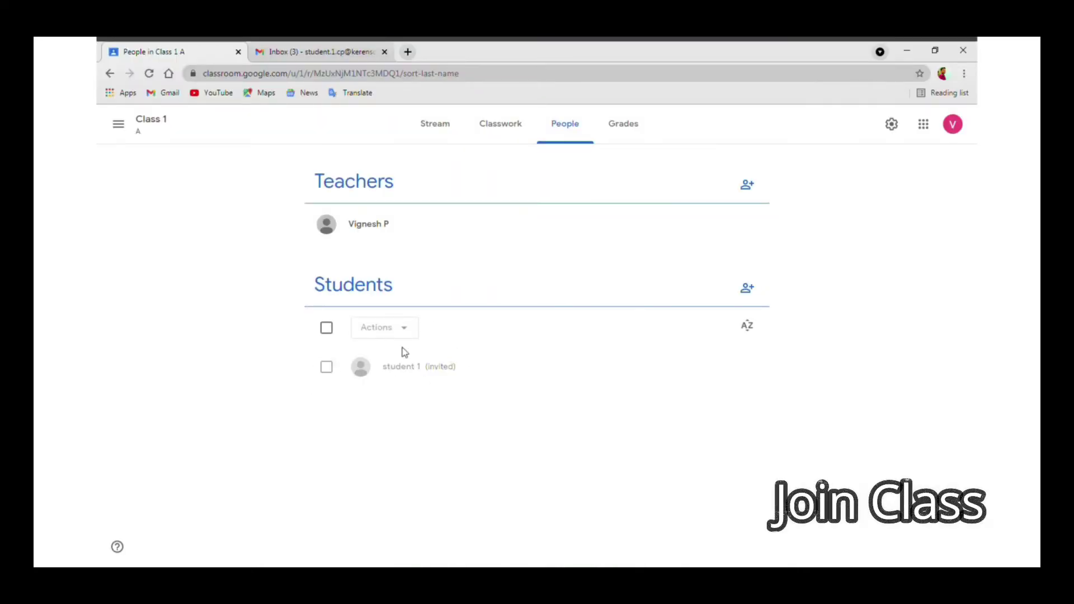
# Switch to the student's Gmail inbox in the browser, open the "Class 1 A" invitation email and join the class.
pyautogui.click(314, 52)
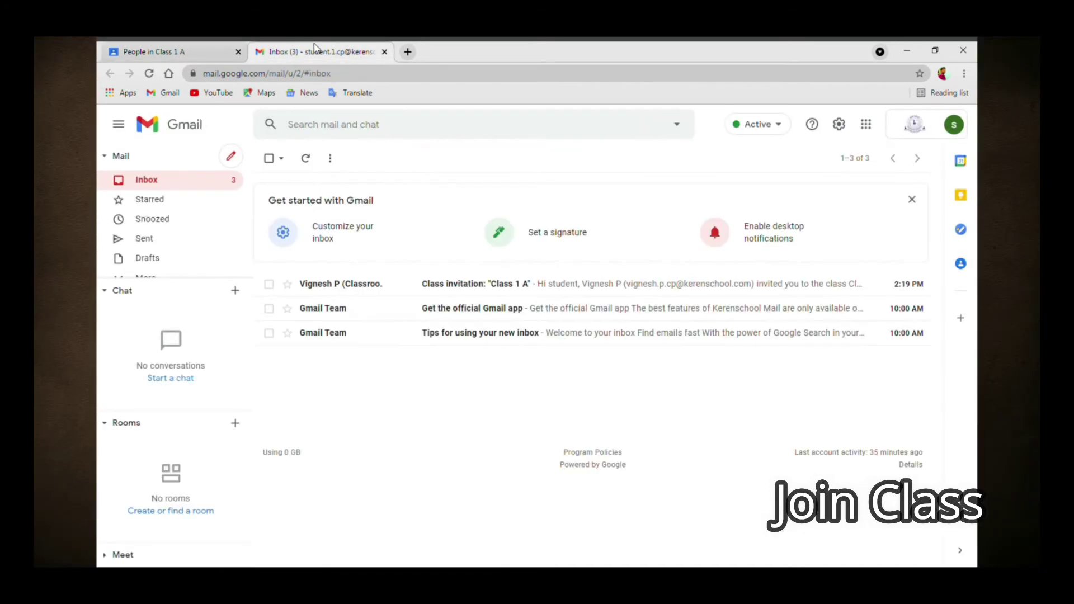
pyautogui.click(377, 284)
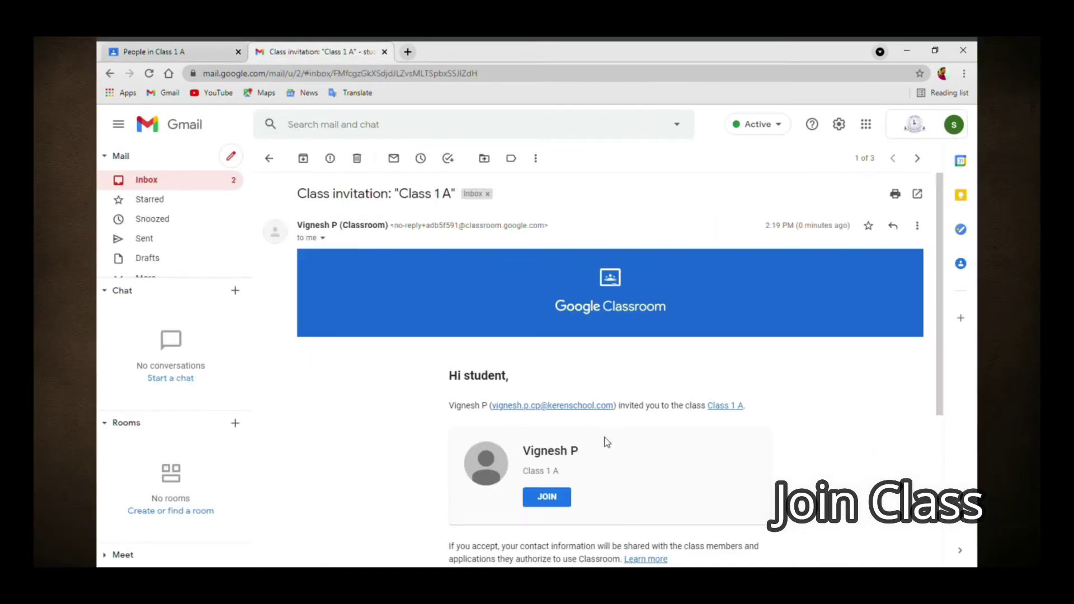
pyautogui.click(547, 497)
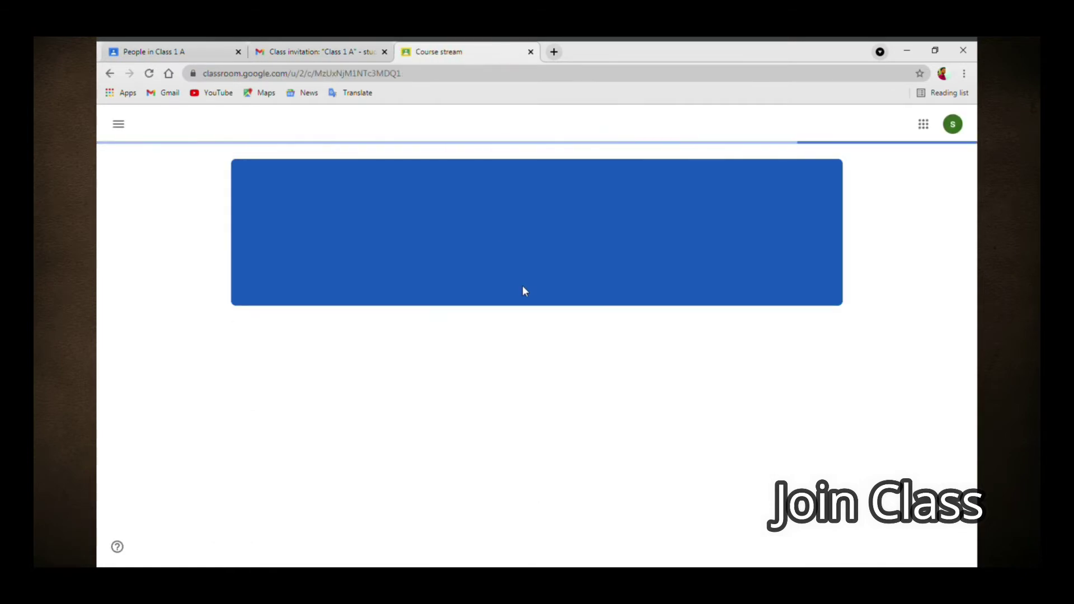
pyautogui.click(619, 390)
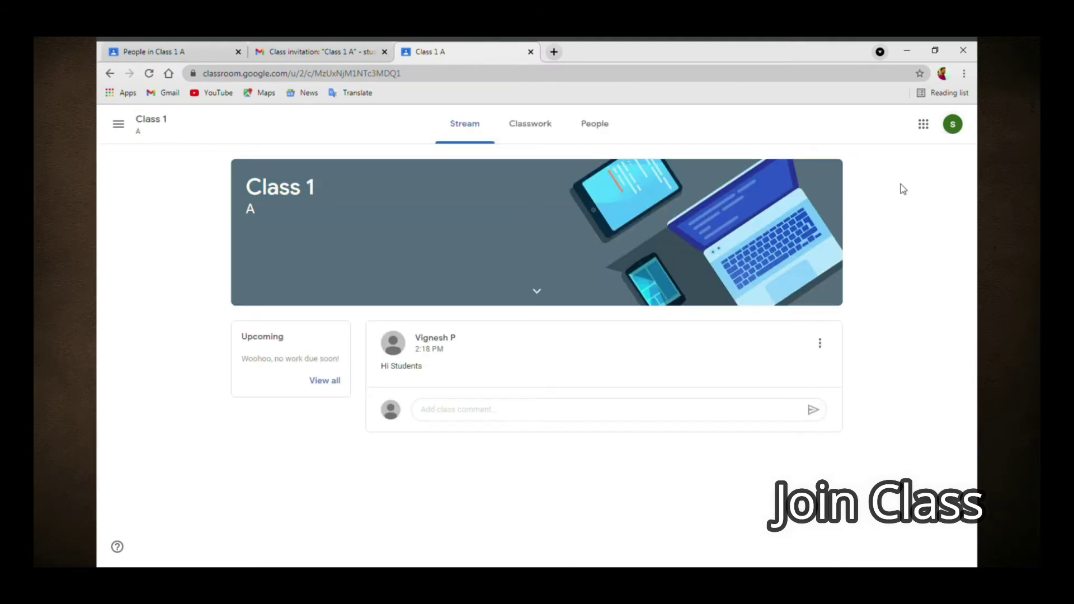
# As the student, post the class comment "Hi" on the teacher's "Hi Students" announcement, then return to the teacher's Classroom page.
pyautogui.click(460, 415)
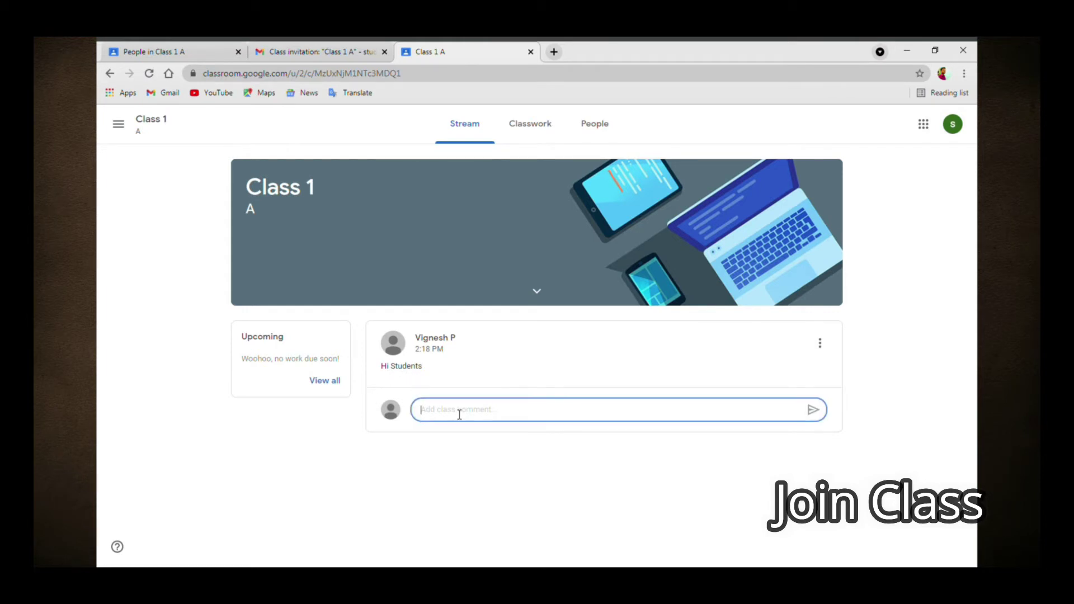
pyautogui.write('Hi')
pyautogui.press('Return')
pyautogui.click(812, 421)
pyautogui.click(140, 53)
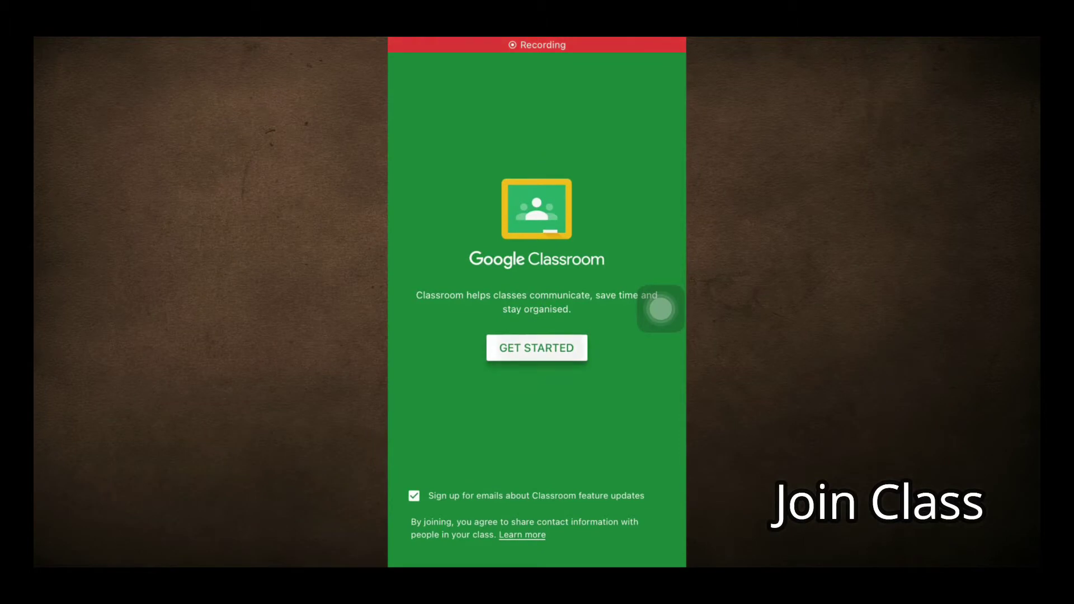
# In the Google Classroom mobile app, get started with the student role and open the class as a student.
pyautogui.click(537, 348)
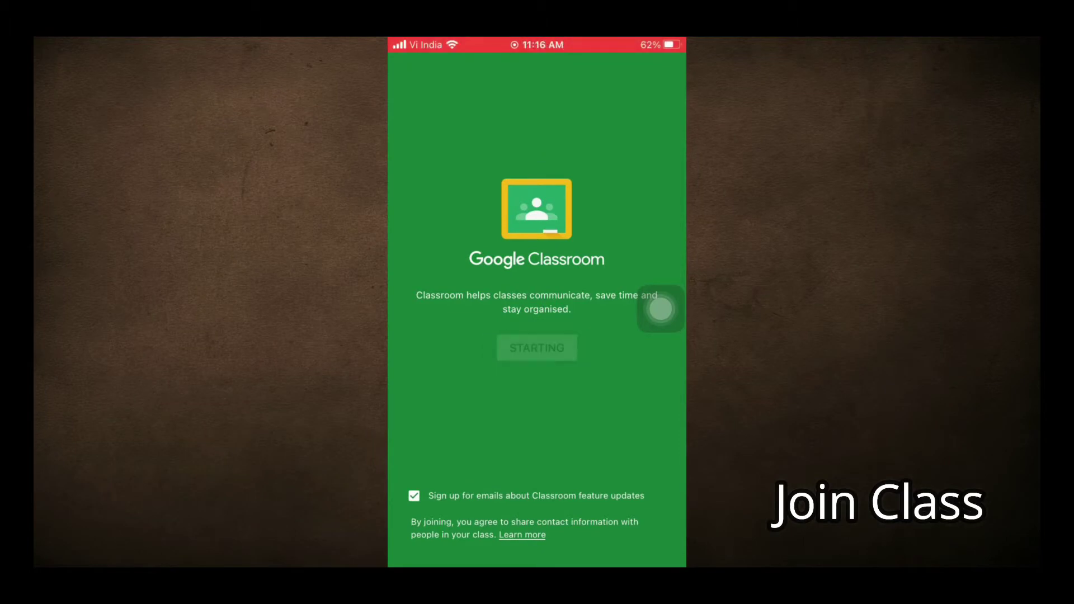
pyautogui.click(468, 302)
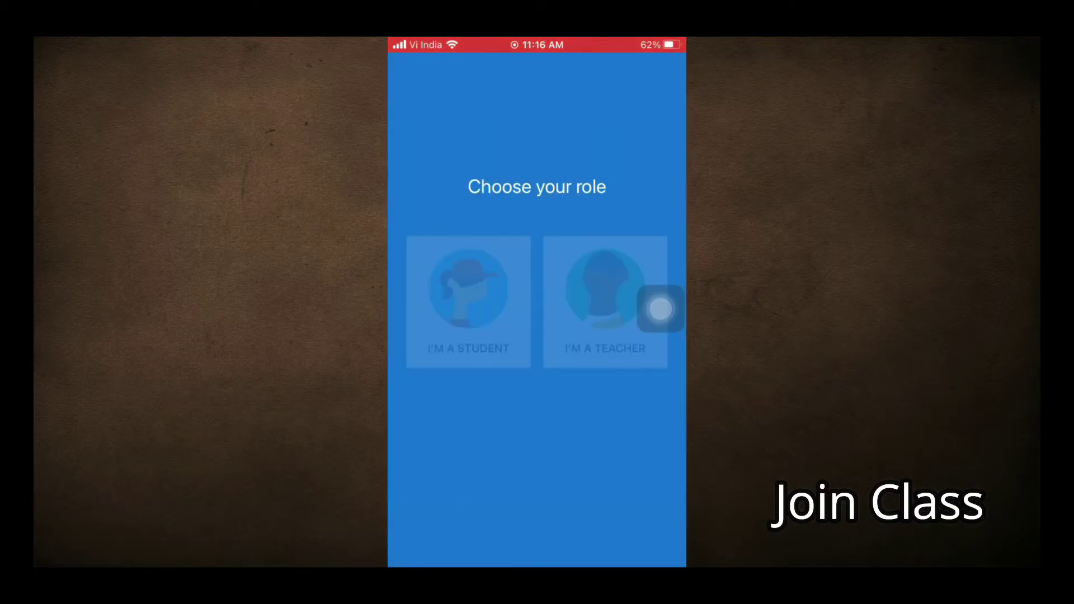
pyautogui.moveTo(661, 309); pyautogui.dragTo(660, 88)
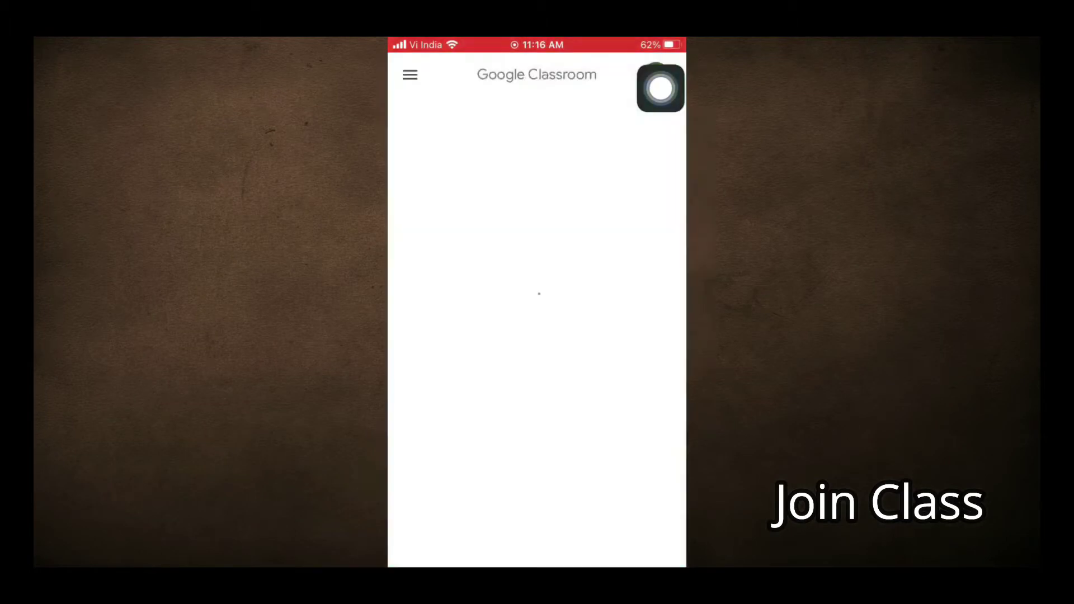
pyautogui.click(433, 189)
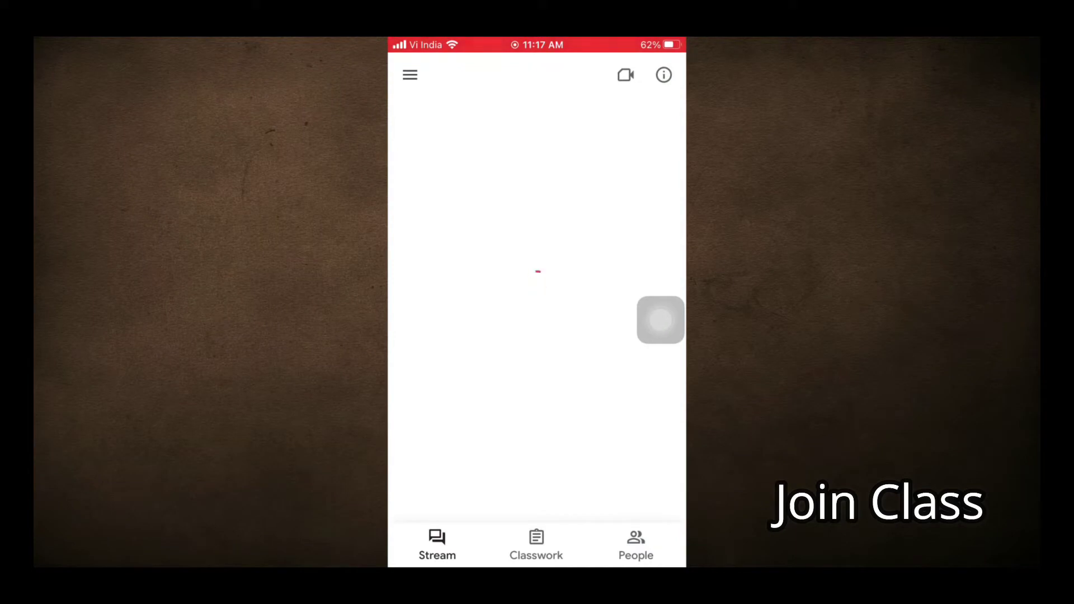
pyautogui.moveTo(661, 320); pyautogui.dragTo(661, 127)
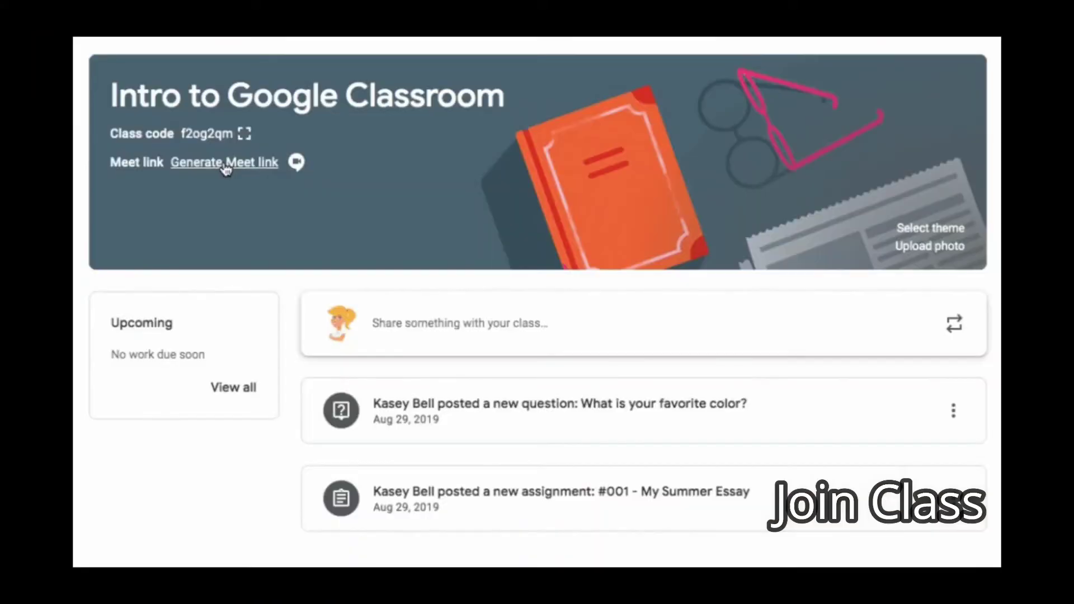
# Generate a Meet link for the "Intro to Google Classroom" class.
pyautogui.click(226, 164)
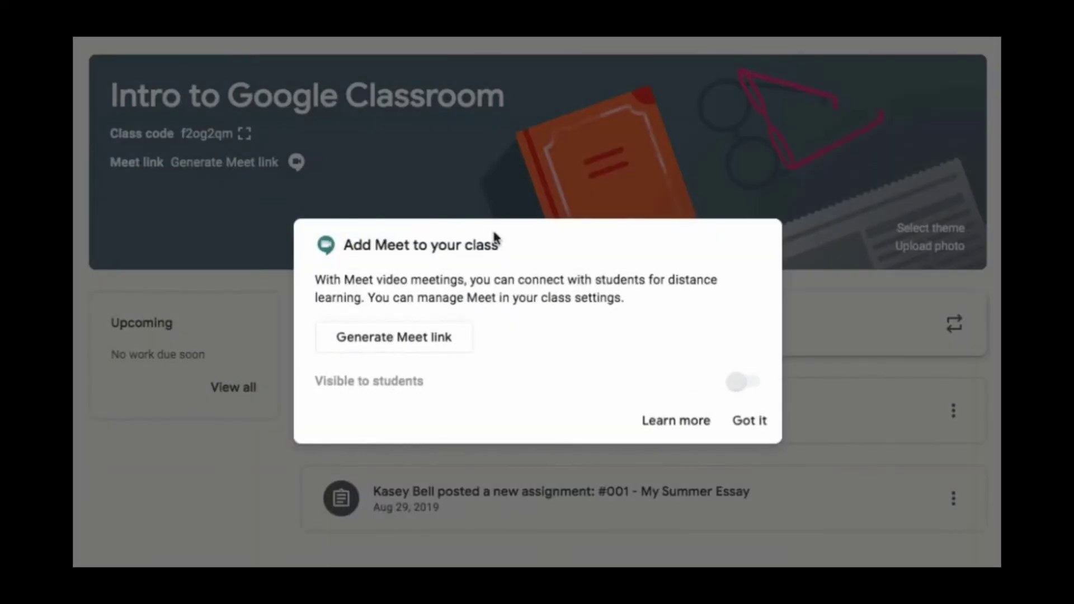
pyautogui.click(432, 338)
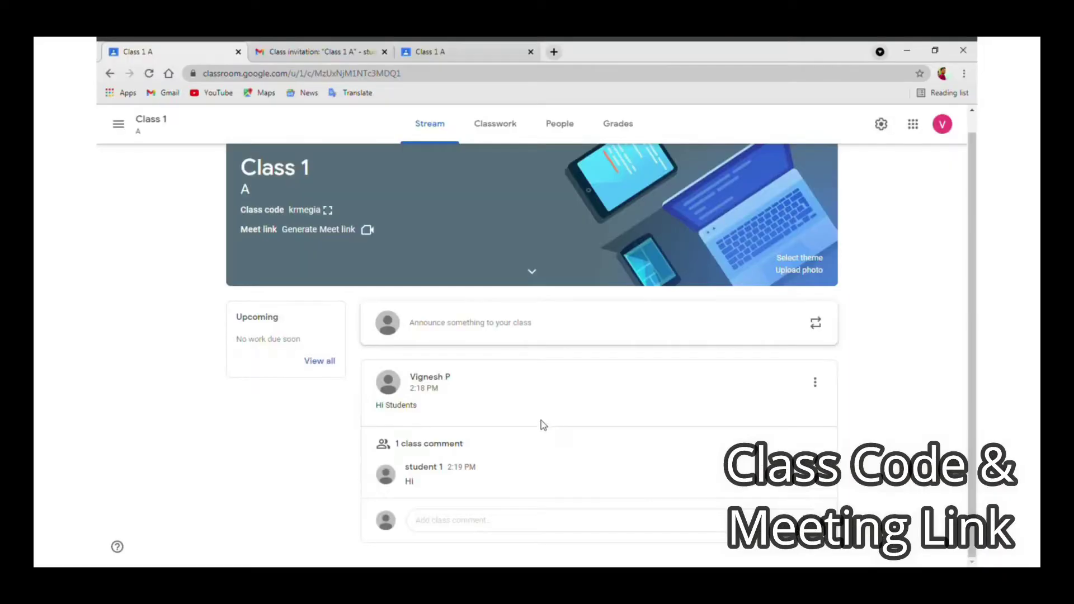
# In the browser version of Classroom, enlarge Class 1's class code, copy the invite link and close the code display.
pyautogui.scroll(1, 392, 380)
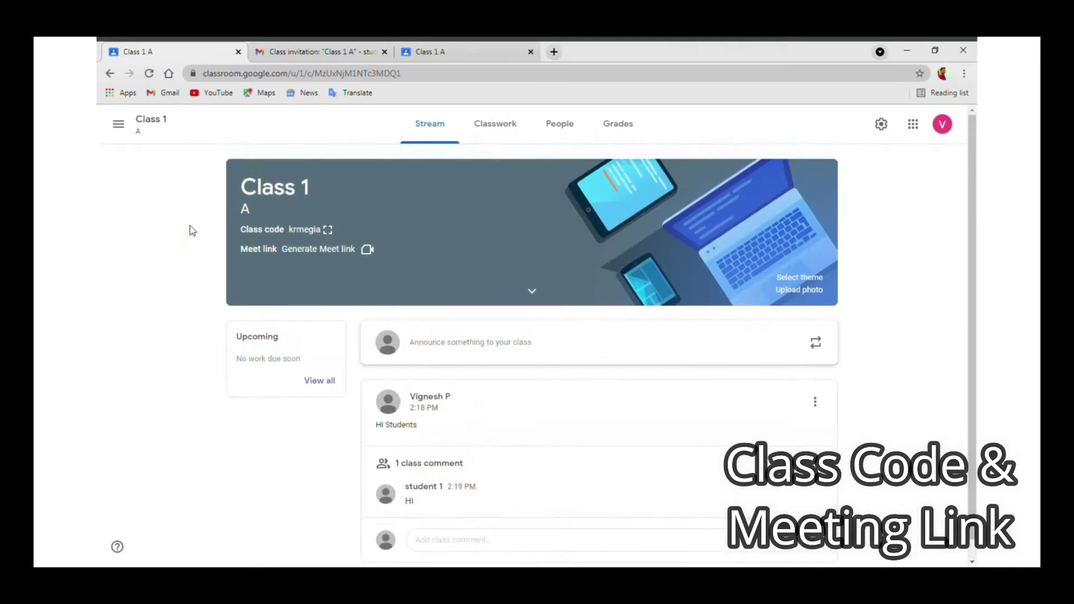
pyautogui.click(328, 230)
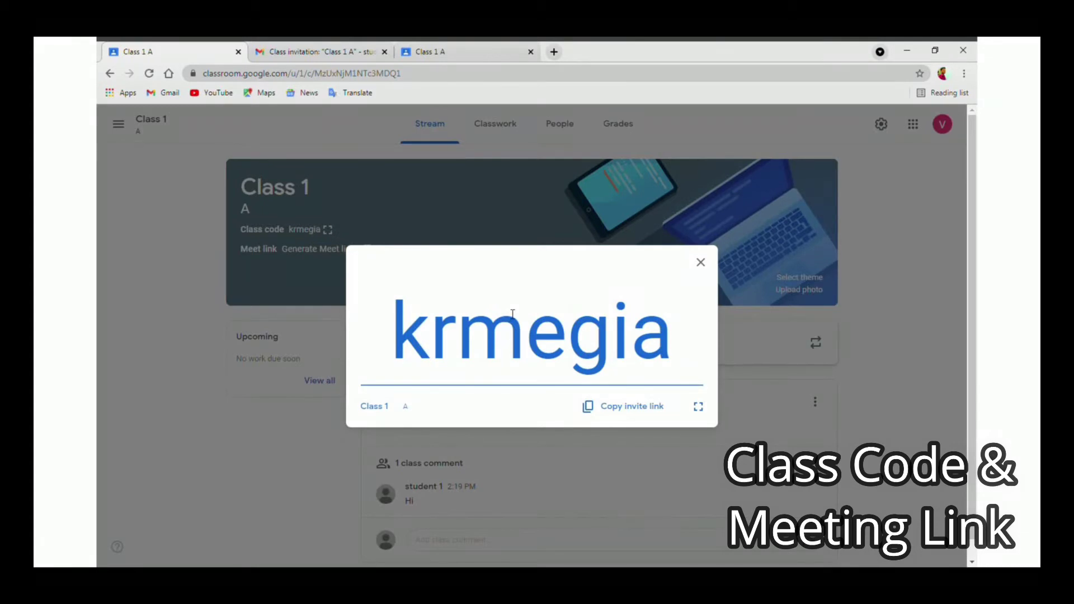
pyautogui.click(611, 409)
pyautogui.click(700, 264)
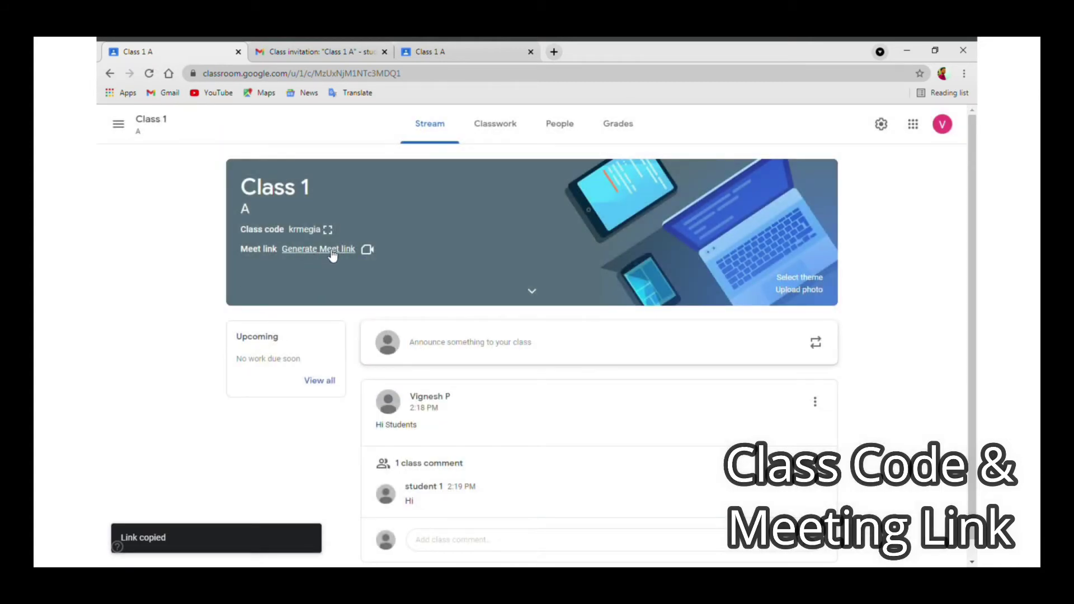
# Generate a Meet link for Class 1, copy it and save it as visible to students.
pyautogui.click(331, 253)
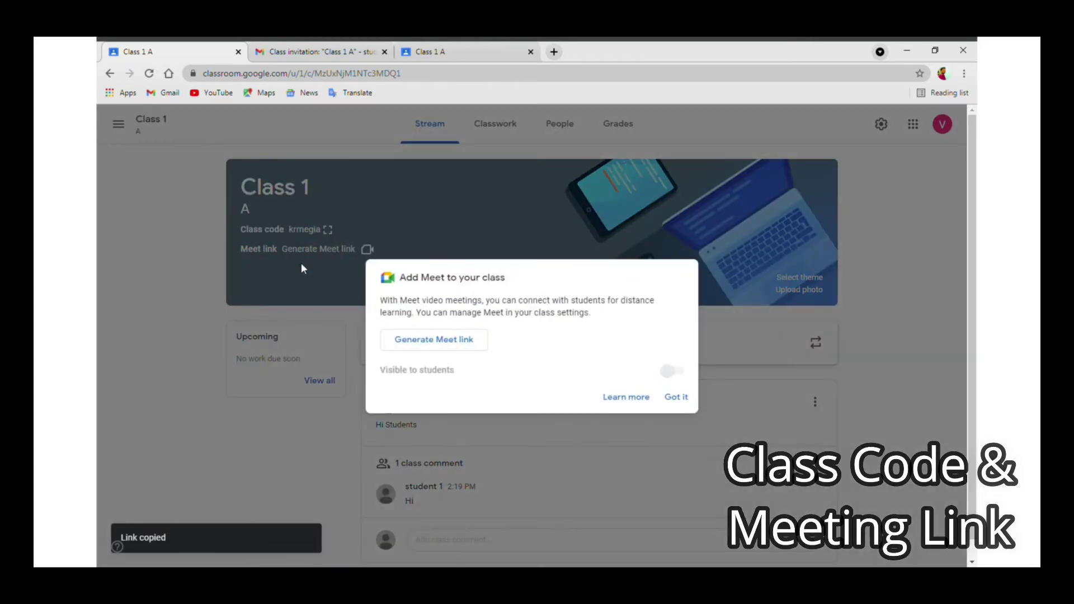
pyautogui.click(449, 344)
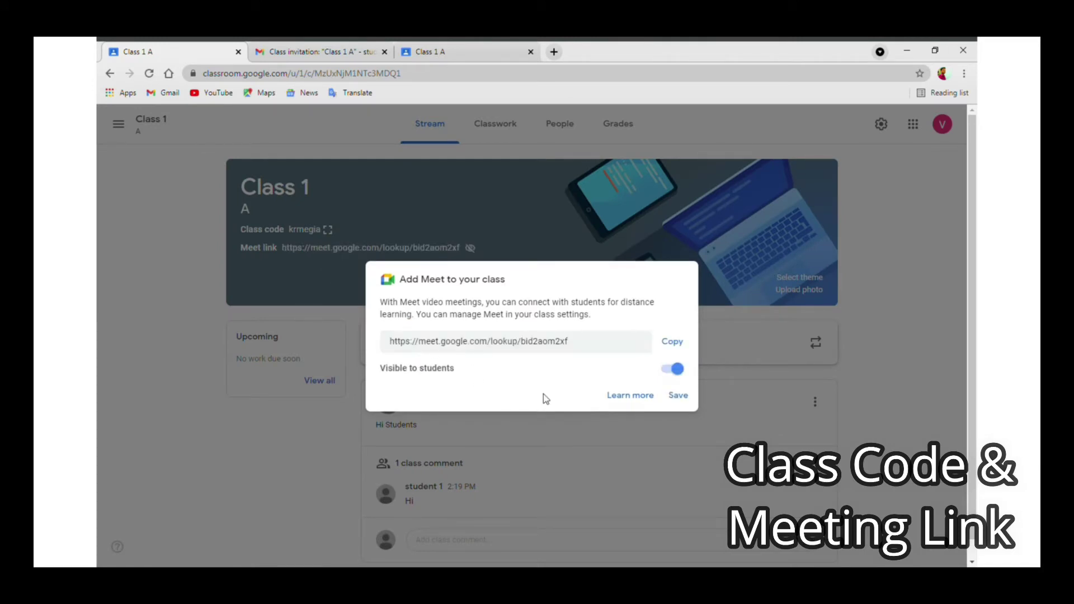
pyautogui.click(672, 343)
pyautogui.click(675, 396)
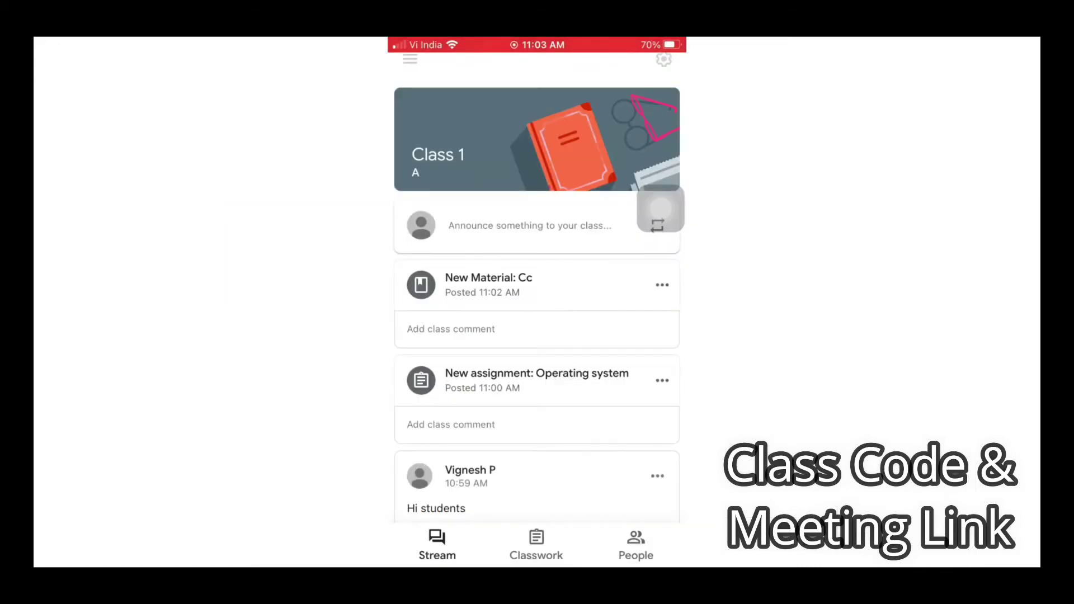
# In the Google Classroom mobile app, generate a Meet video link in Class 1's settings and make it visible to students.
pyautogui.scroll(1, 537, 313)
pyautogui.click(537, 405)
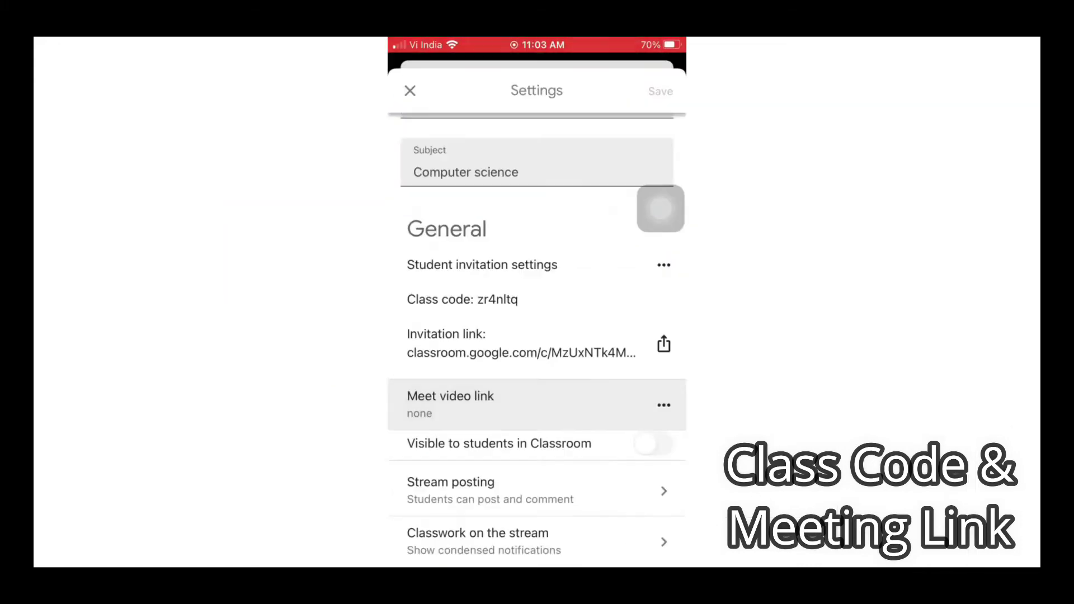
pyautogui.click(443, 545)
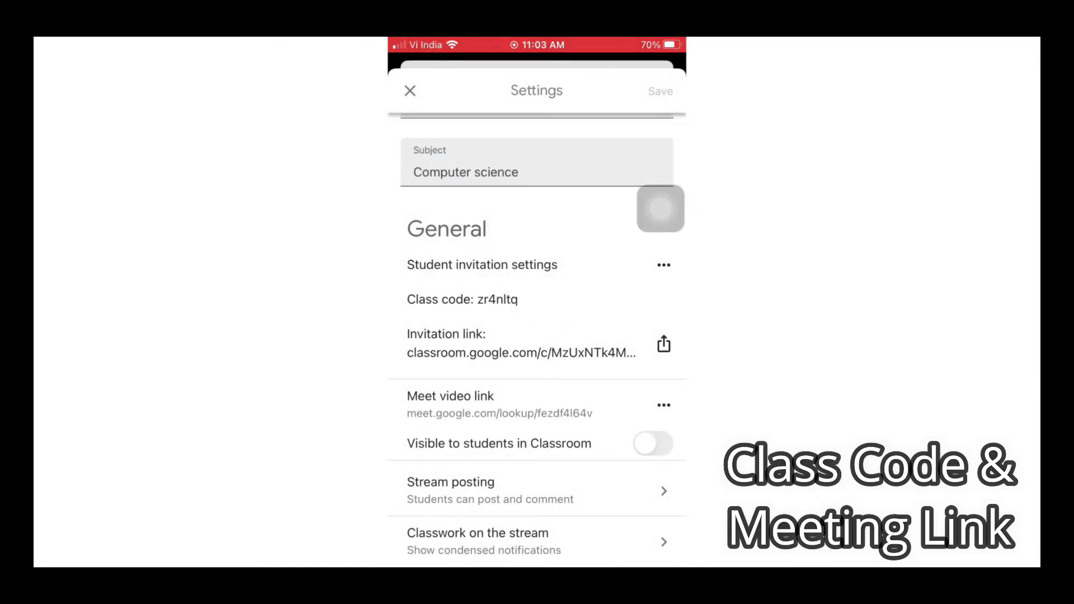
pyautogui.click(653, 444)
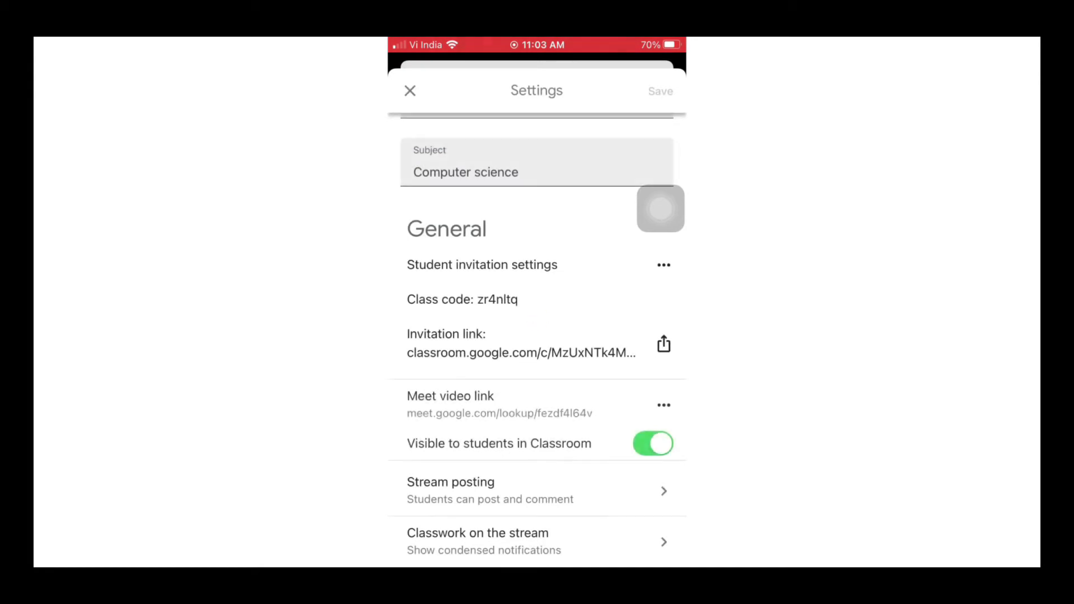
pyautogui.scroll(-1, 537, 336)
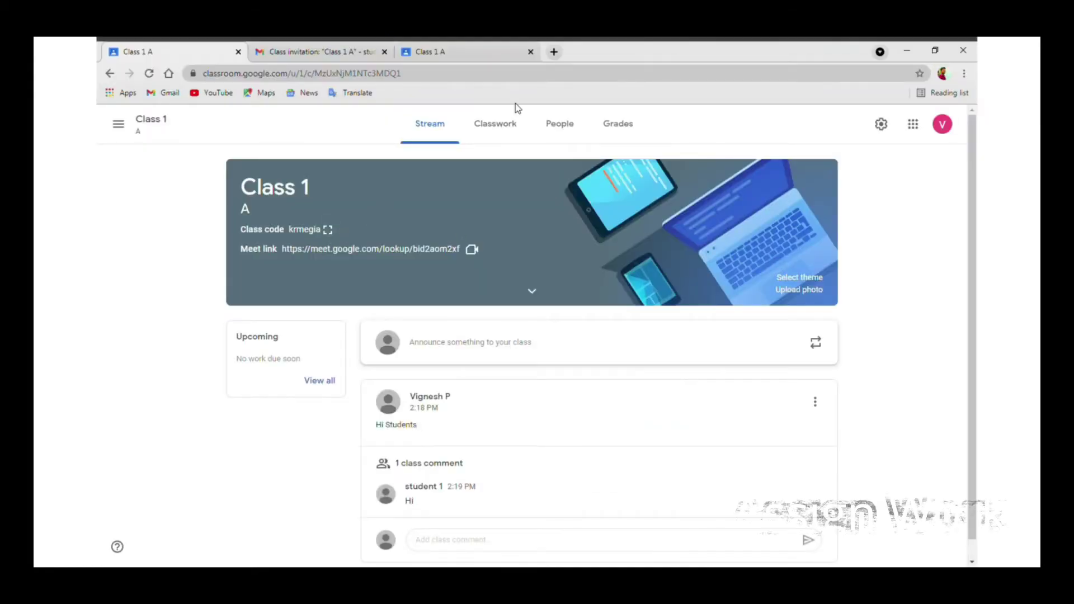
# Start a new assignment in Class 1's classwork, dismiss the originality reports tip and title the assignment "Operating System".
pyautogui.click(503, 130)
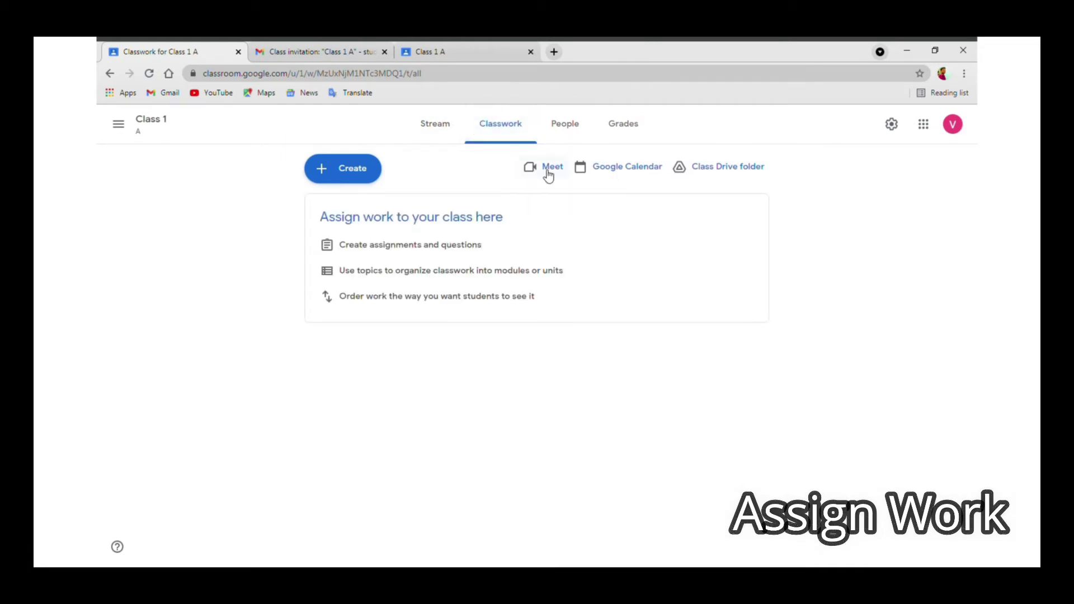
pyautogui.click(345, 181)
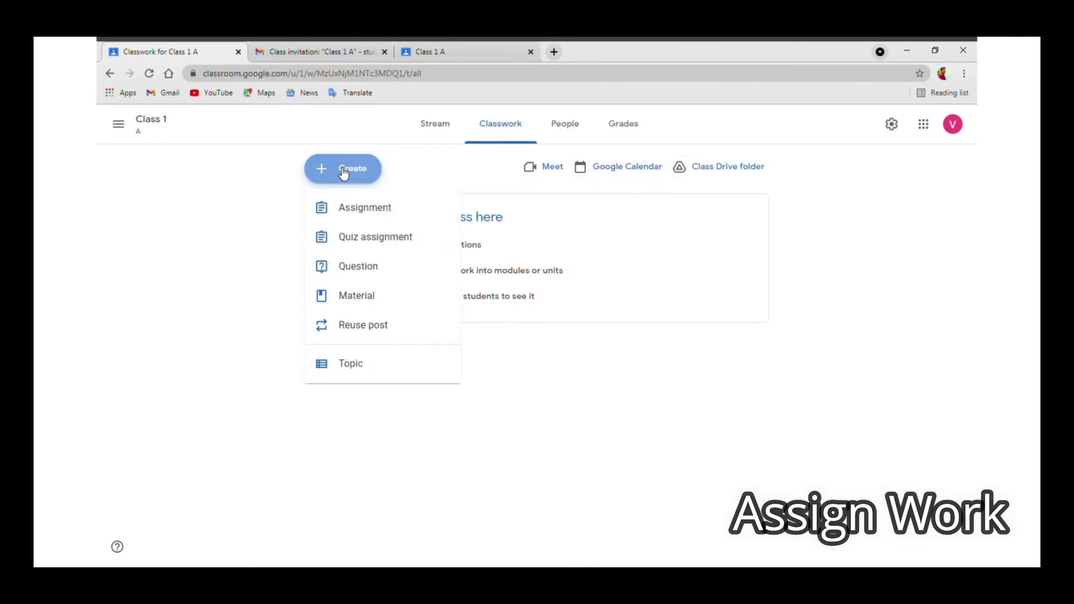
pyautogui.click(336, 216)
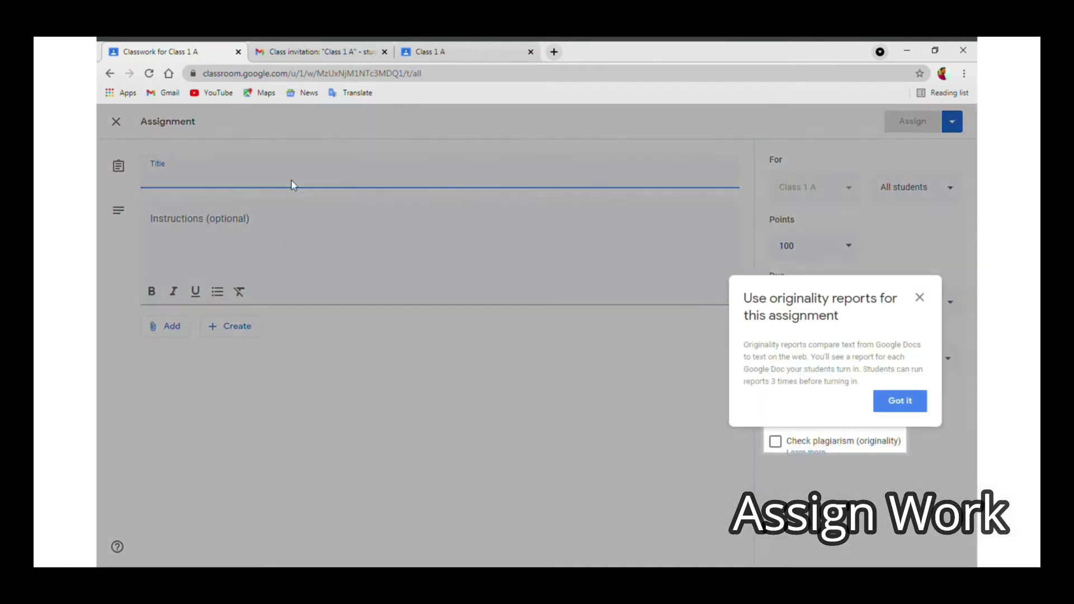
pyautogui.write('Op')
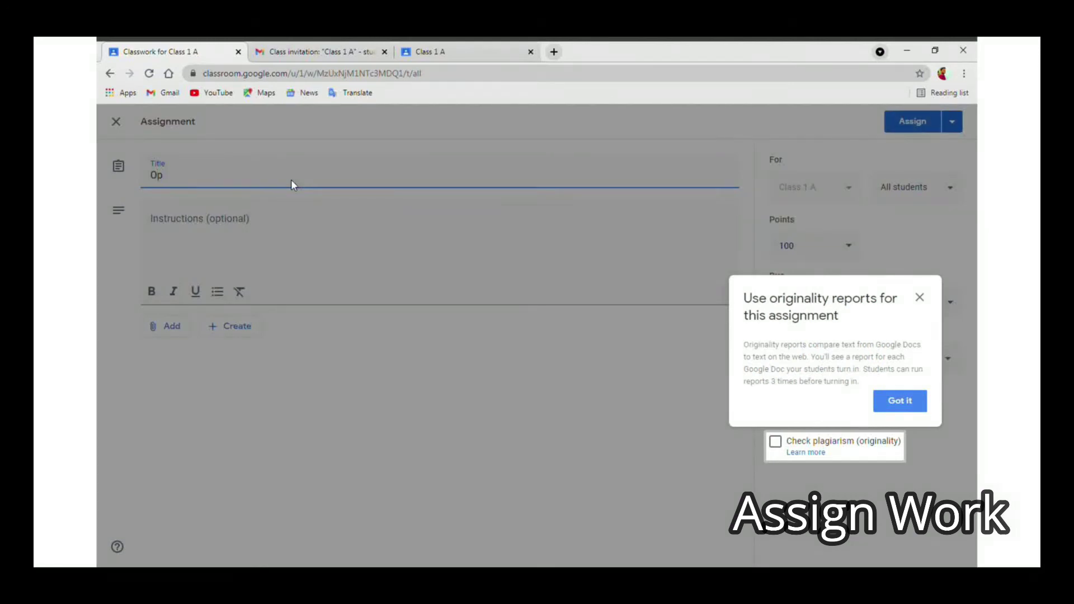
pyautogui.click(897, 404)
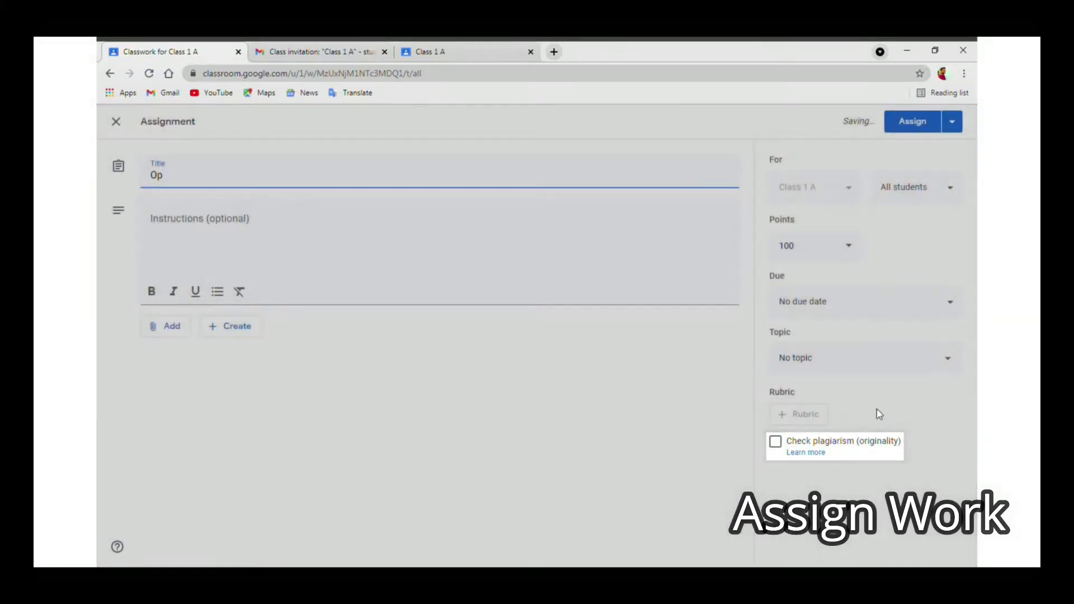
pyautogui.write('erating System')
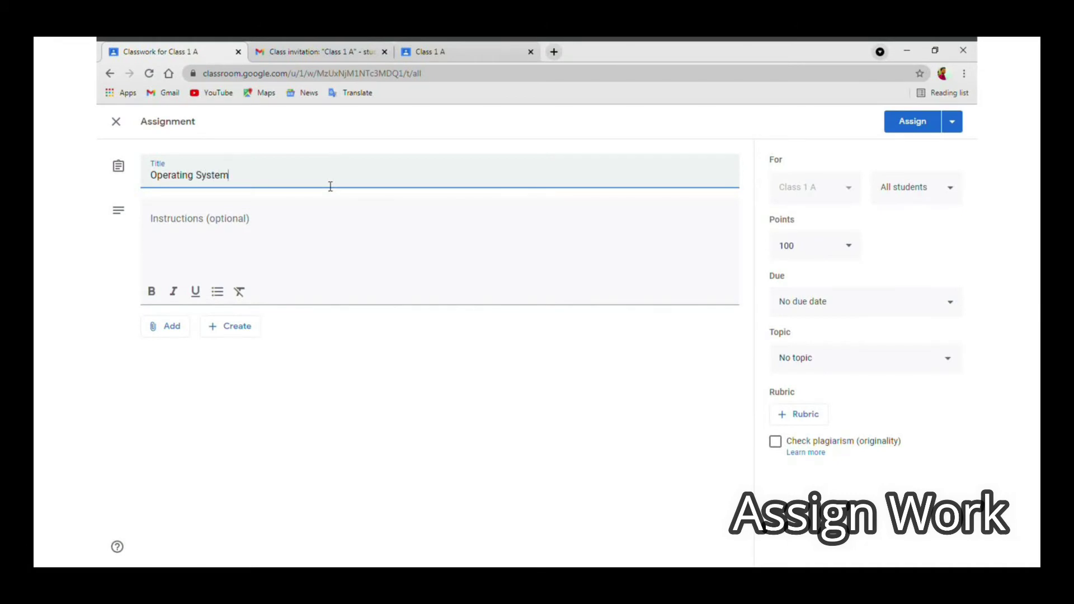
# Enter "Write any 5 system OS" as the assignment's instructions.
pyautogui.click(315, 206)
pyautogui.write('Write any %')
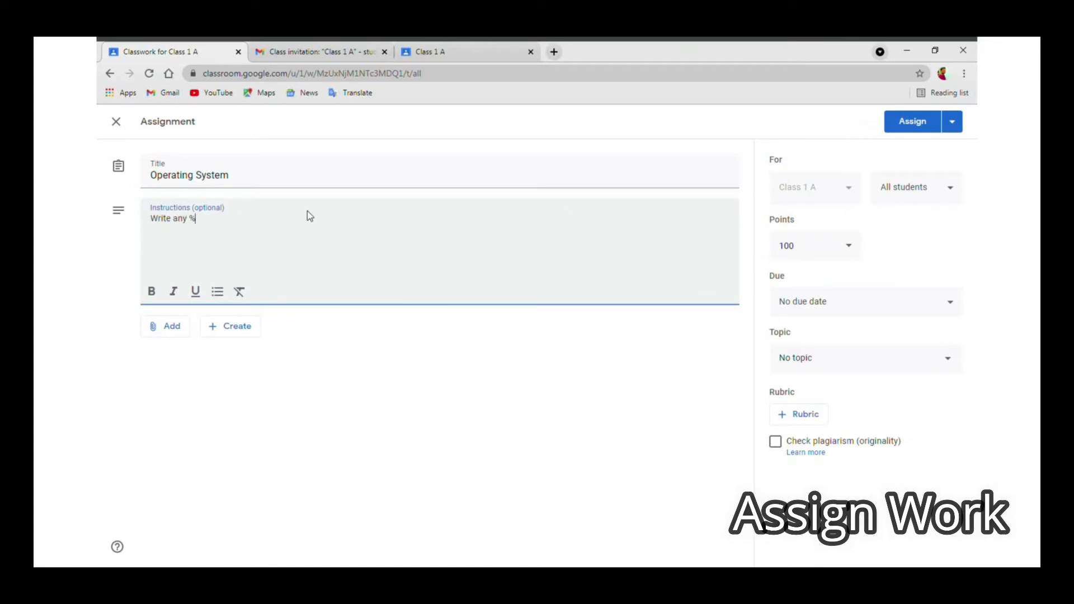
pyautogui.press('BackSpace')
pyautogui.write('5 system OS')
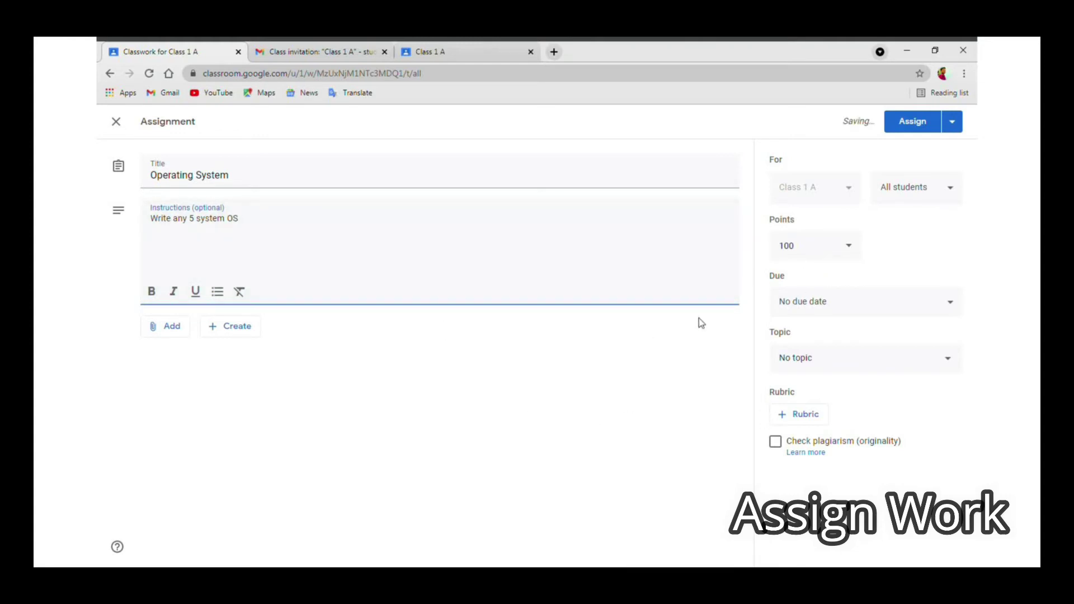
# Keep the assignment at 100 points and set its due date to May 31, 2021 at 11:59 PM.
pyautogui.click(857, 251)
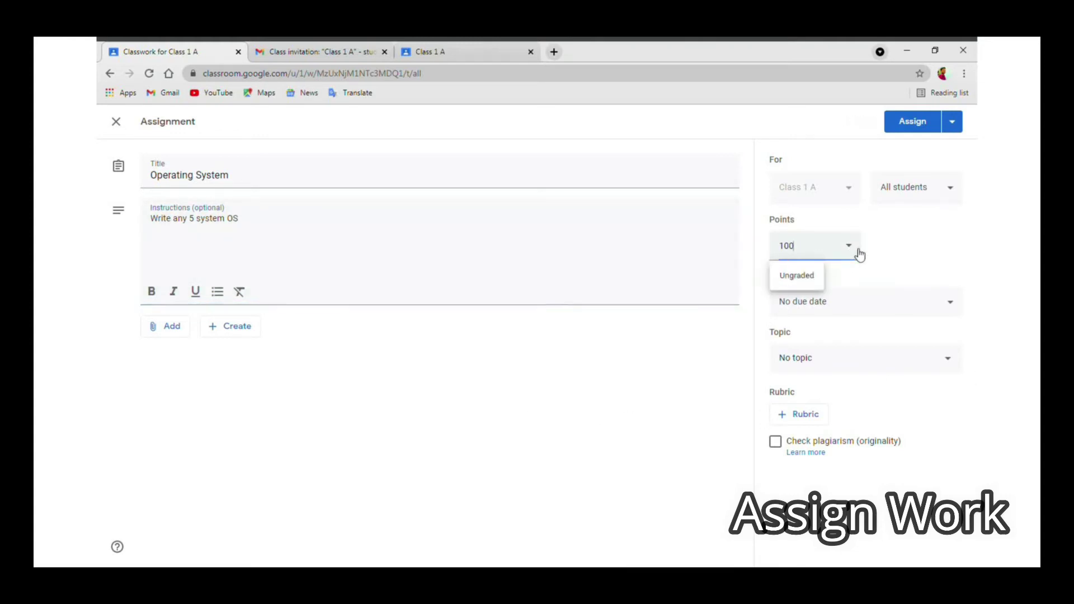
pyautogui.click(851, 268)
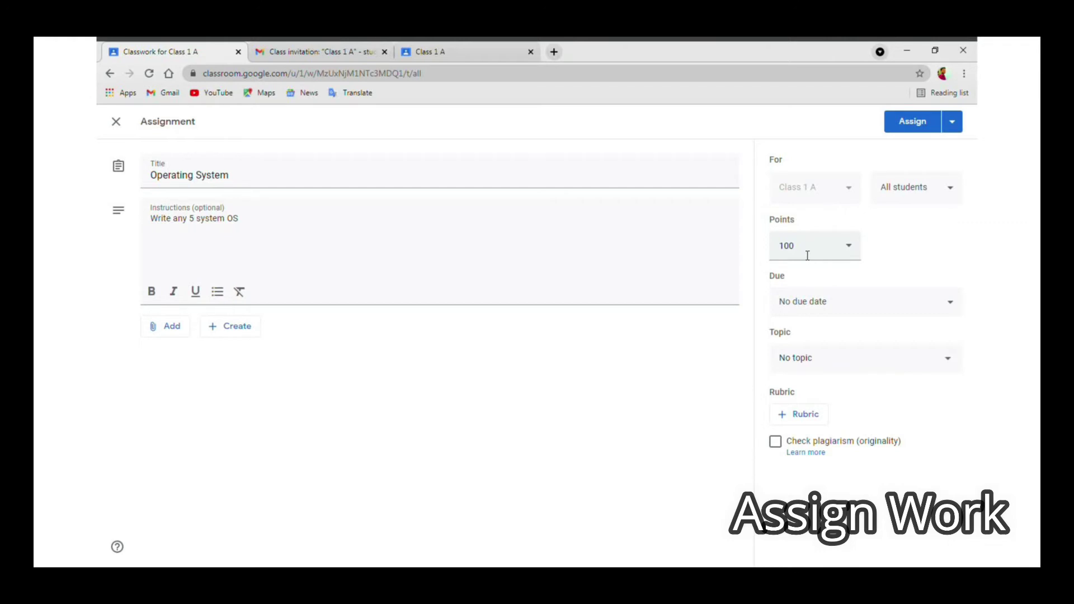
pyautogui.click(899, 305)
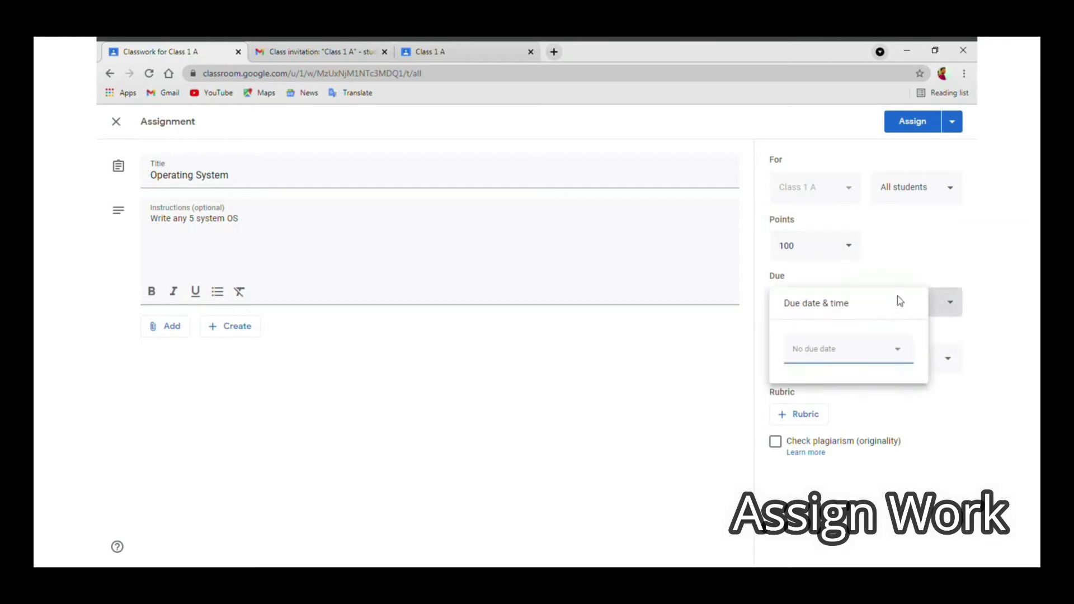
pyautogui.click(899, 353)
pyautogui.click(821, 491)
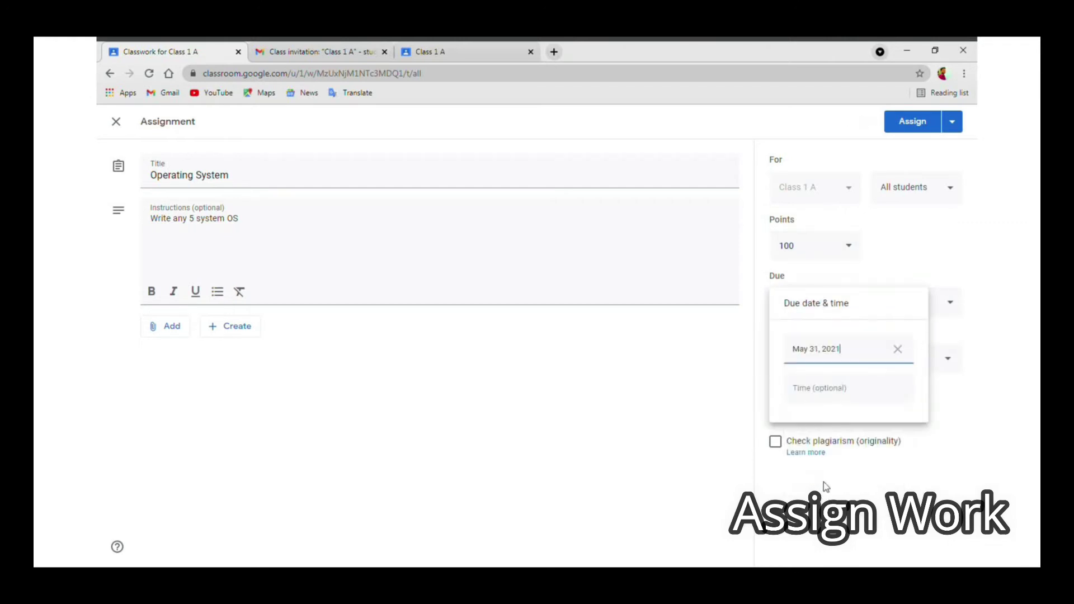
pyautogui.click(839, 397)
pyautogui.click(883, 494)
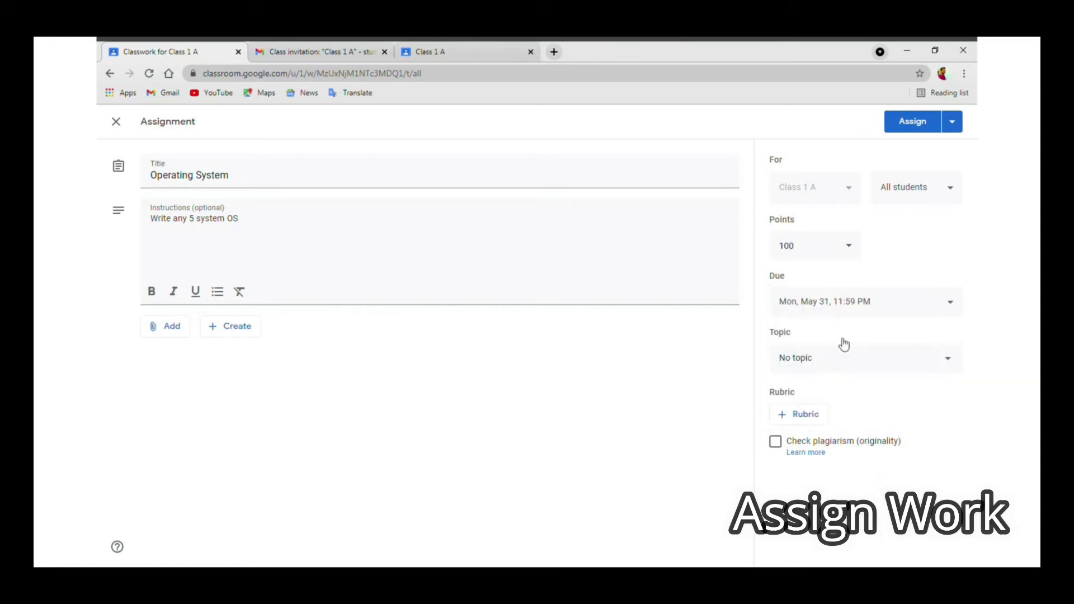
pyautogui.click(849, 365)
pyautogui.click(882, 500)
pyautogui.click(794, 421)
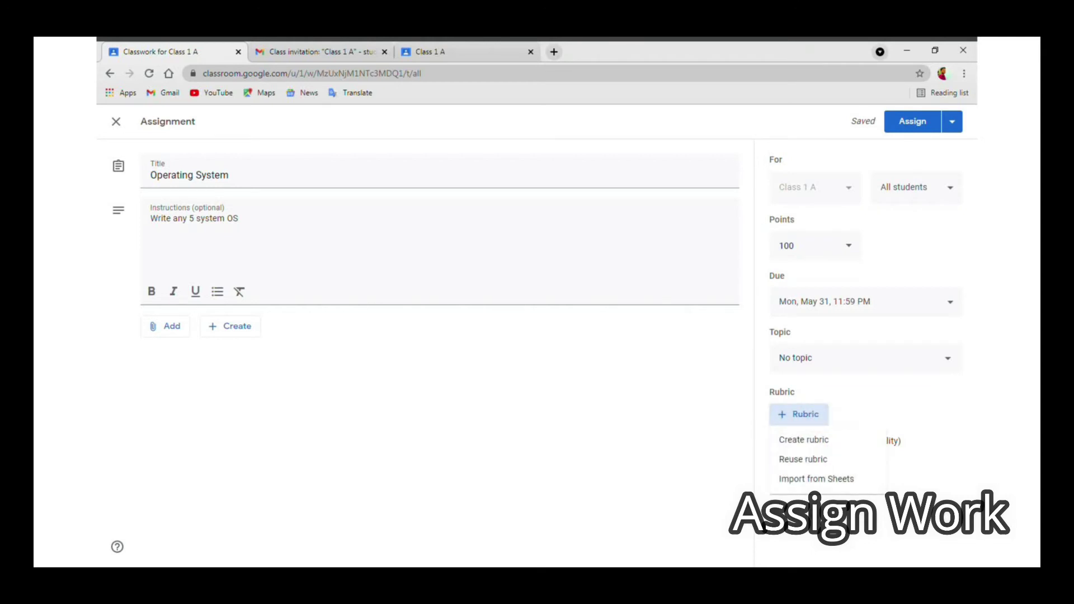
pyautogui.click(859, 515)
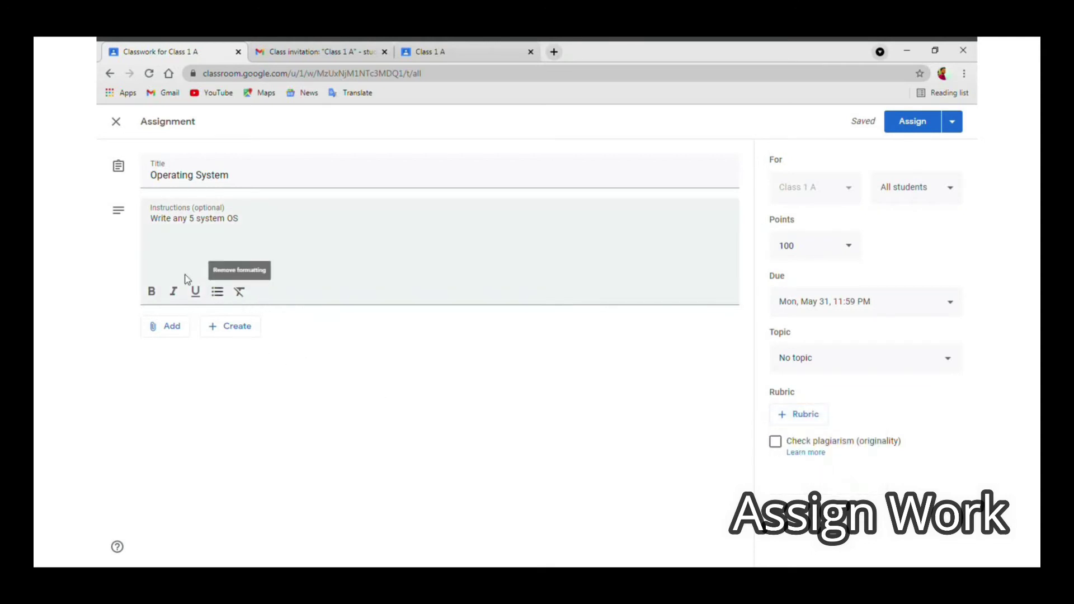
# Assign the Operating System work to all students of Class 1 and check its post in the class stream.
pyautogui.click(901, 118)
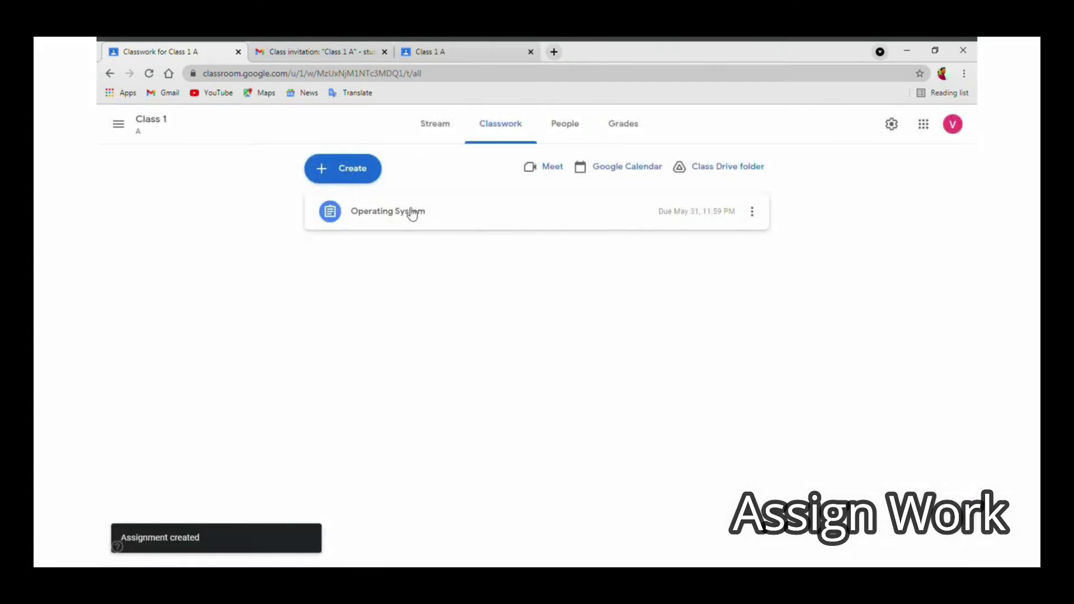
pyautogui.click(437, 127)
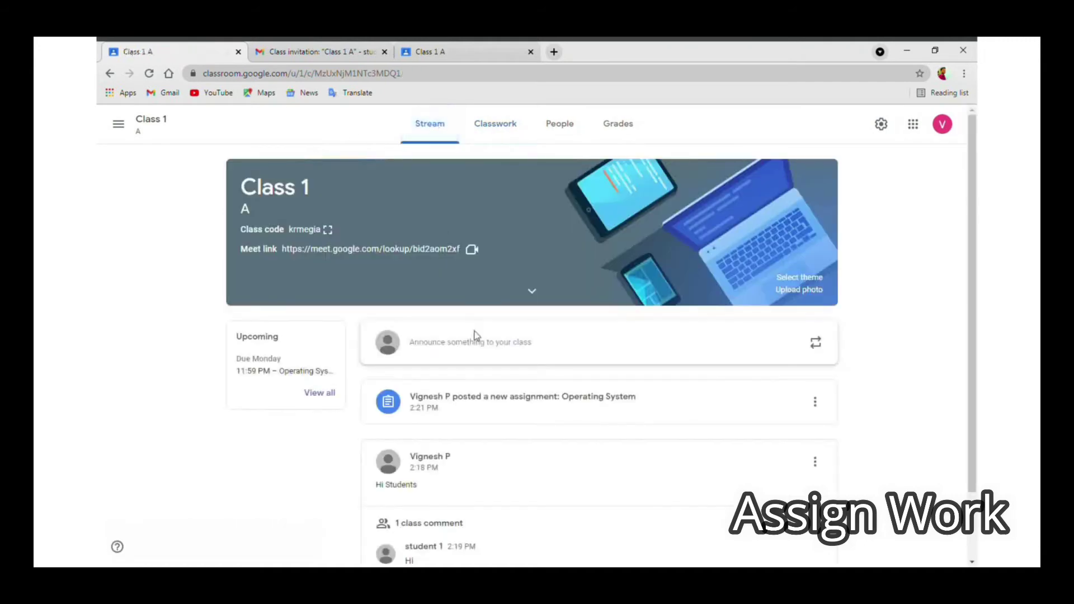
pyautogui.scroll(-2, 425, 358)
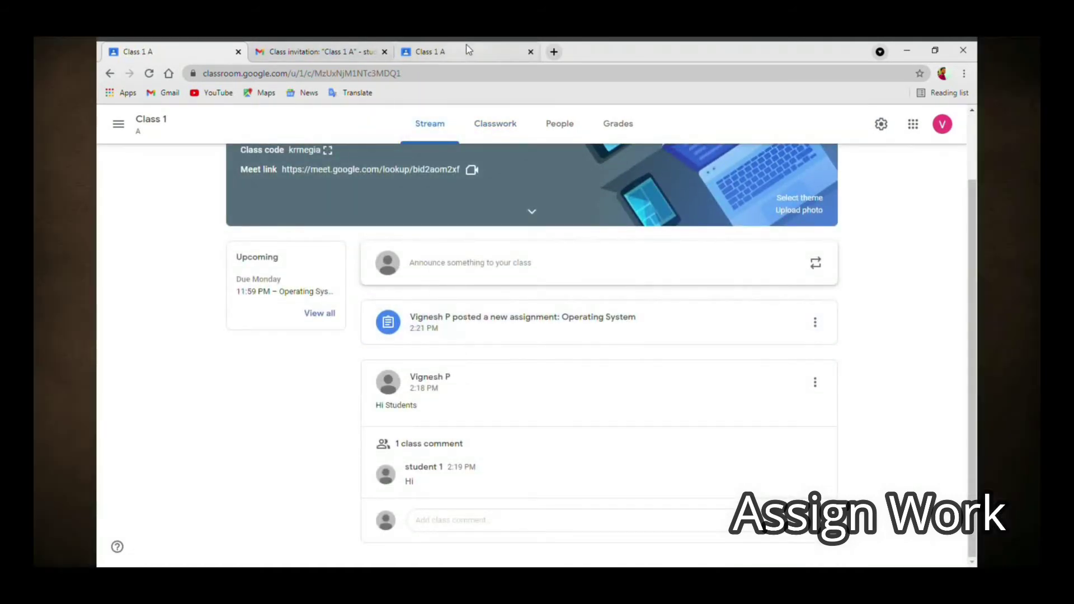
# Switch to the student's view of Class 1, open the Operating System assignment and dismiss the private comments tip.
pyautogui.click(469, 50)
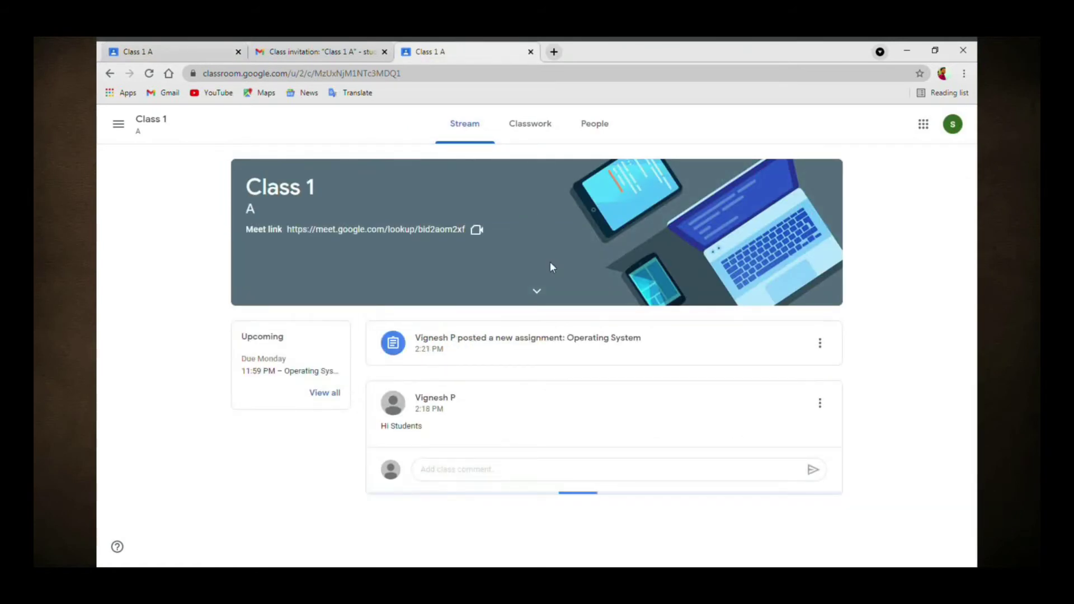
pyautogui.scroll(-1, 551, 268)
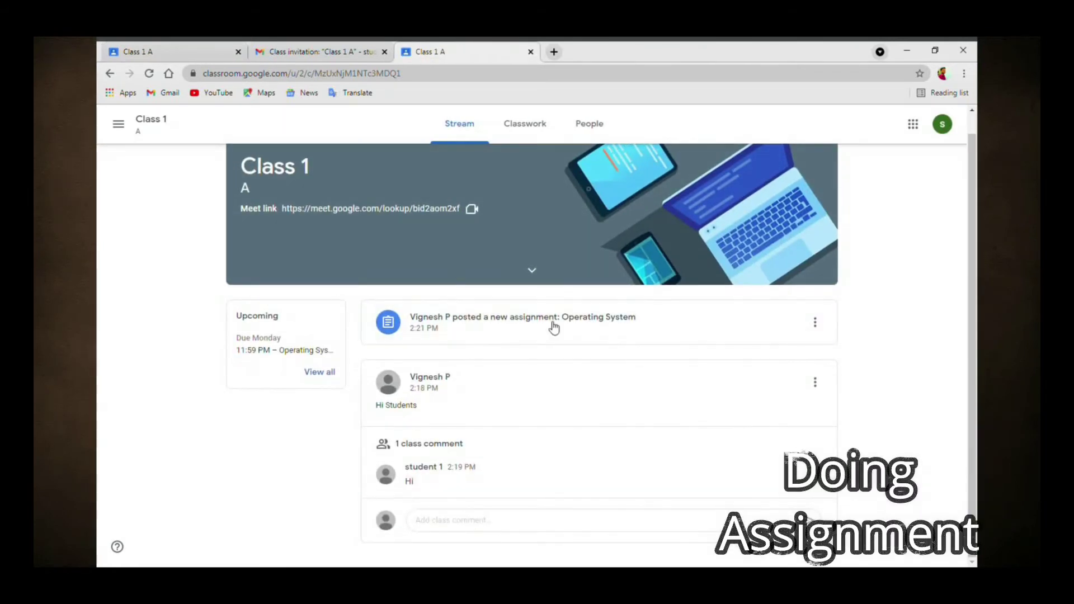
pyautogui.click(521, 320)
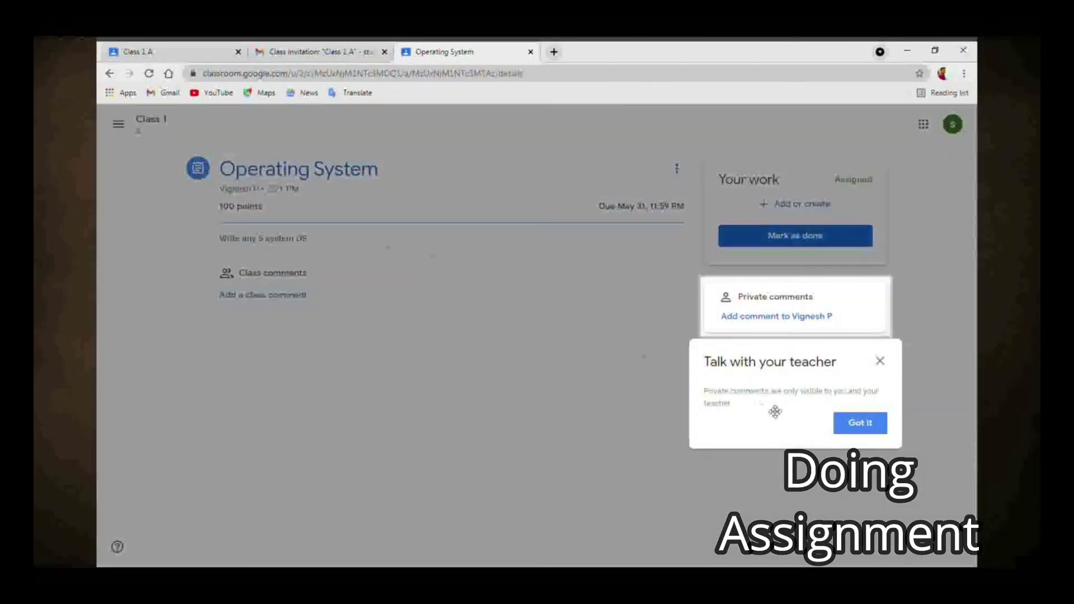
pyautogui.click(876, 423)
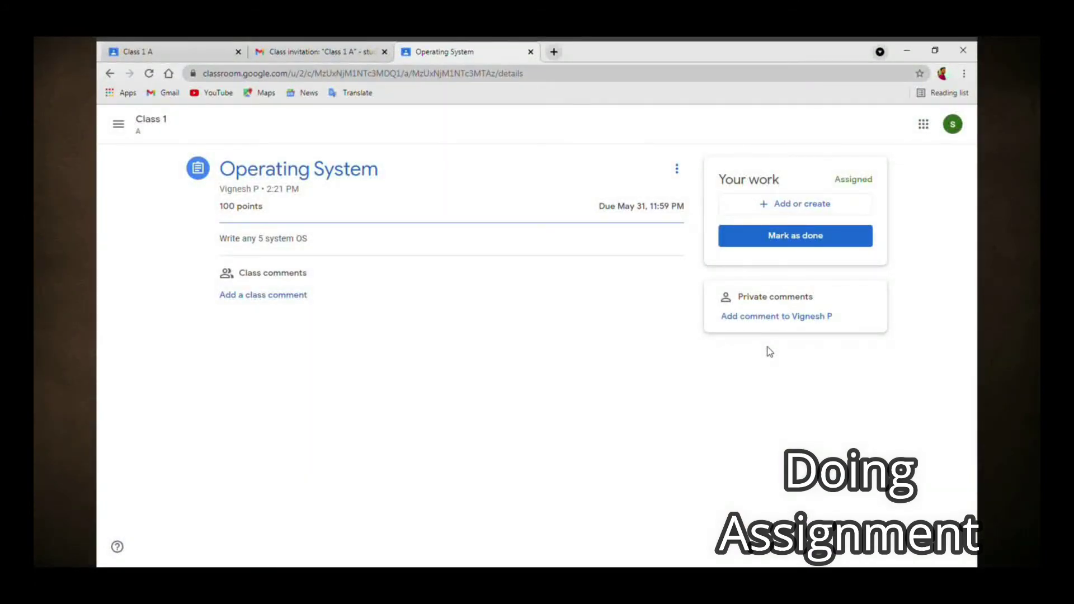
# Create a new Google Docs document as the student's work for the assignment and open it.
pyautogui.click(805, 208)
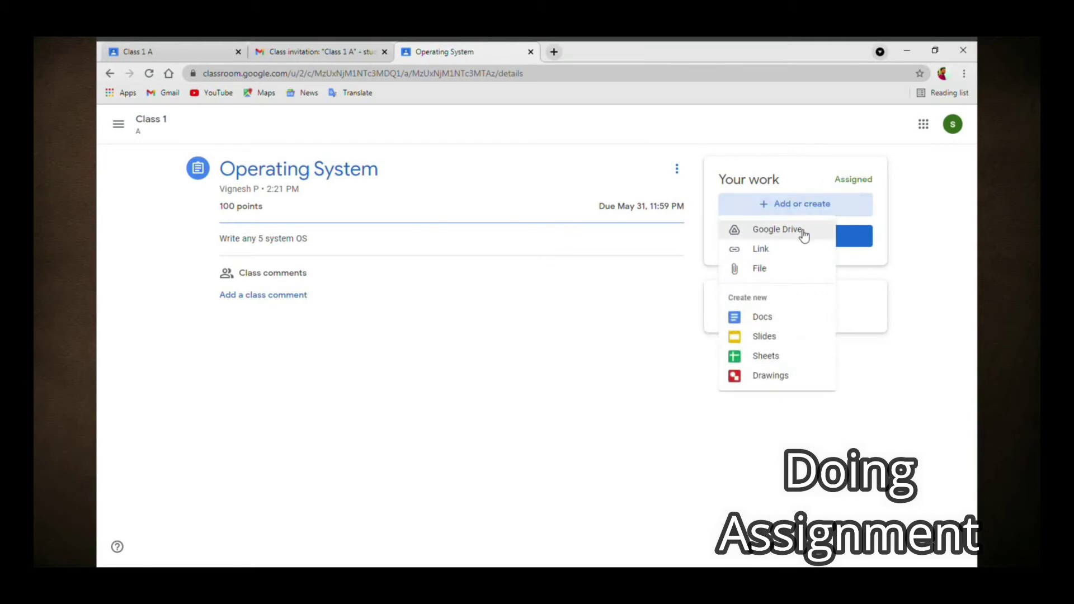
pyautogui.click(791, 320)
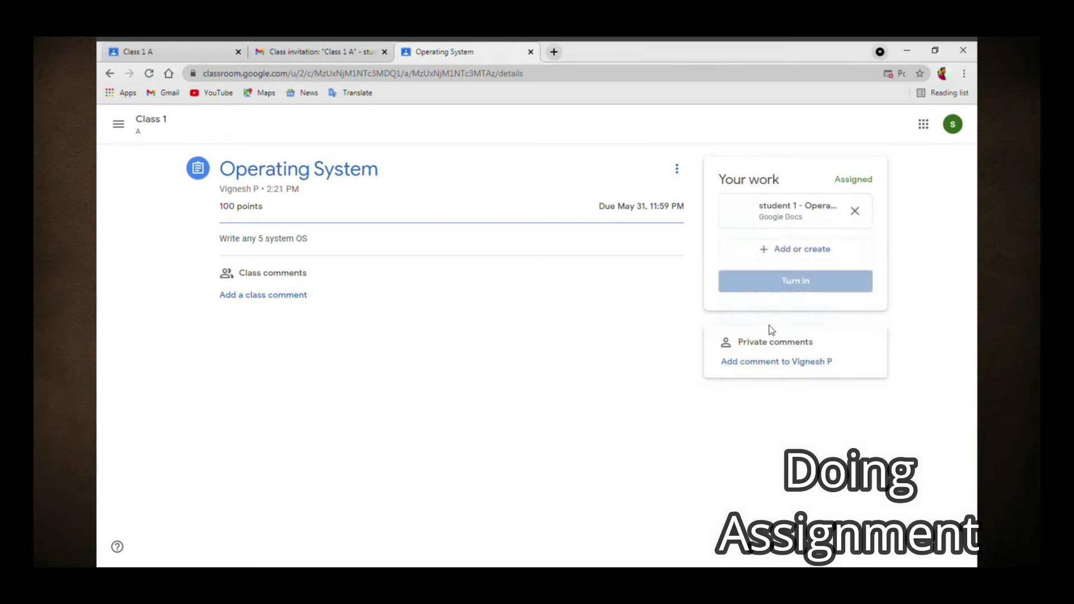
pyautogui.click(780, 216)
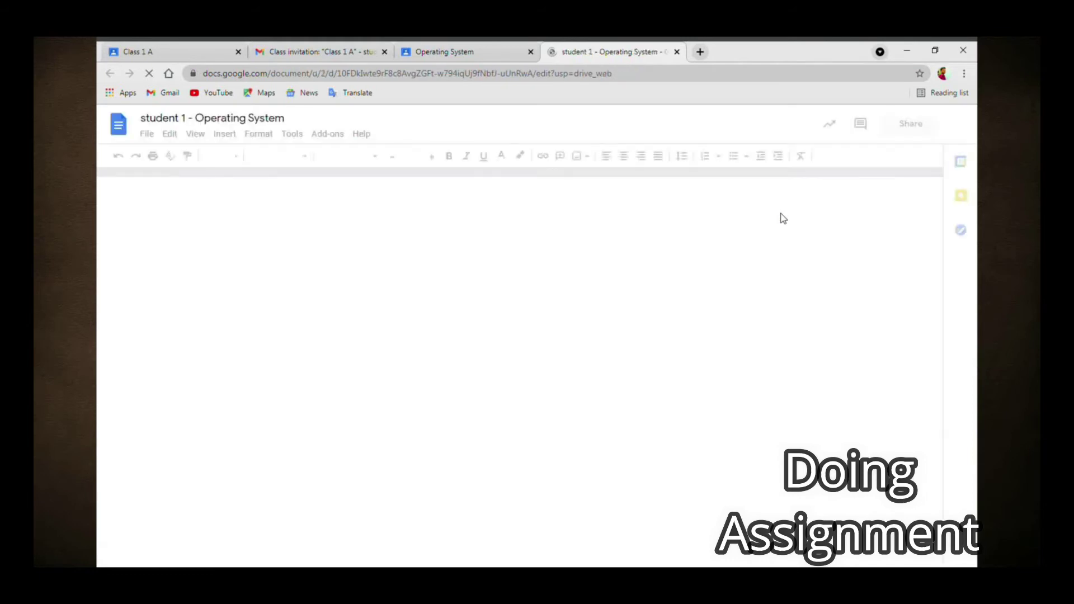
# Write Windows, Mac, Jarvis and Linux on separate lines in the assignment document.
pyautogui.write('Windows')
pyautogui.press('Return')
pyautogui.write('Mac')
pyautogui.press('Return')
pyautogui.write('Jarvis')
pyautogui.press('Return')
pyautogui.write('Linux')
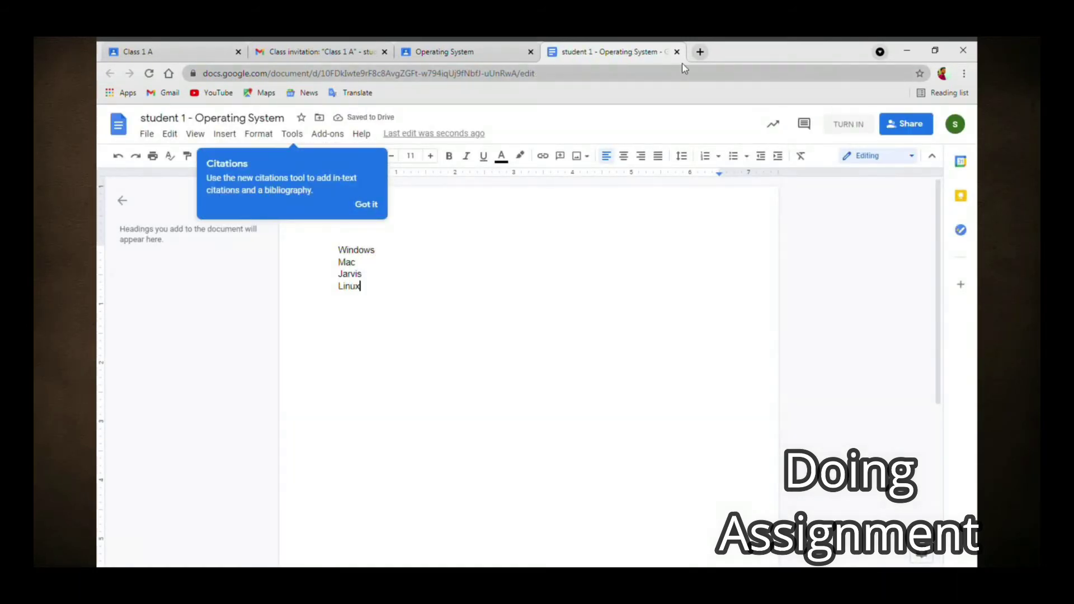
# Close the document and turn in the student's work for the Operating System assignment.
pyautogui.hotkey('ctrl', 'w')
pyautogui.click(827, 284)
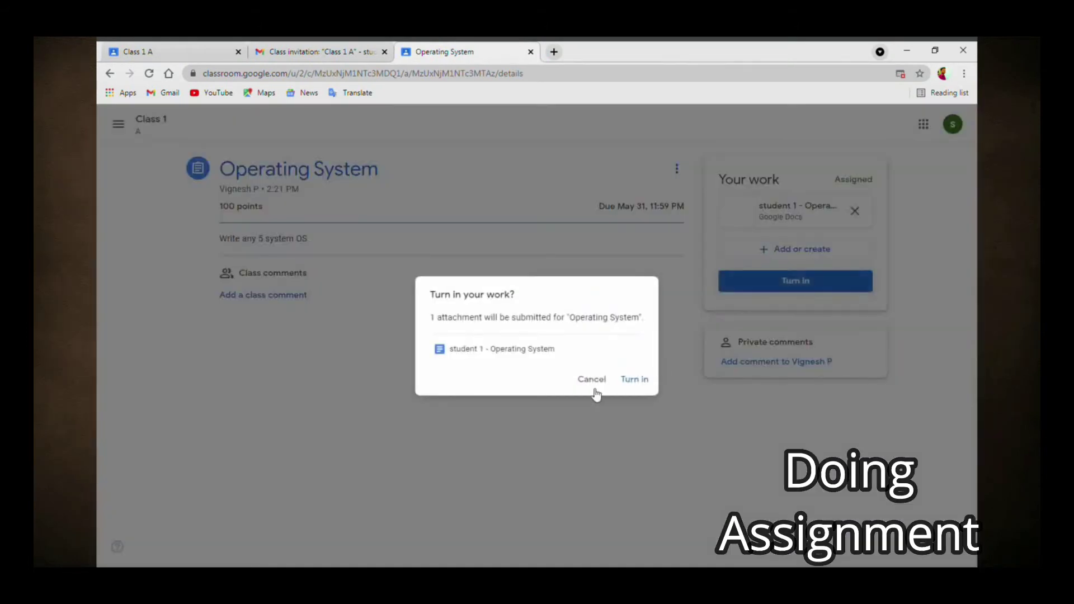
pyautogui.click(634, 381)
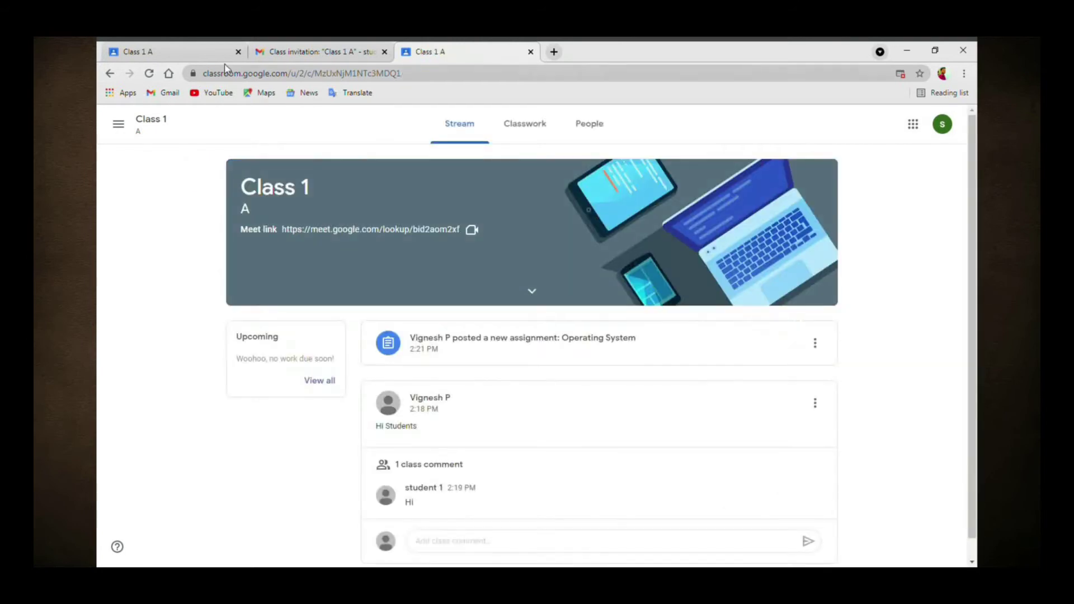
# Return to the teacher's view of Class 1 and open student 1's submission from the Operating System assignment's student work.
pyautogui.click(185, 50)
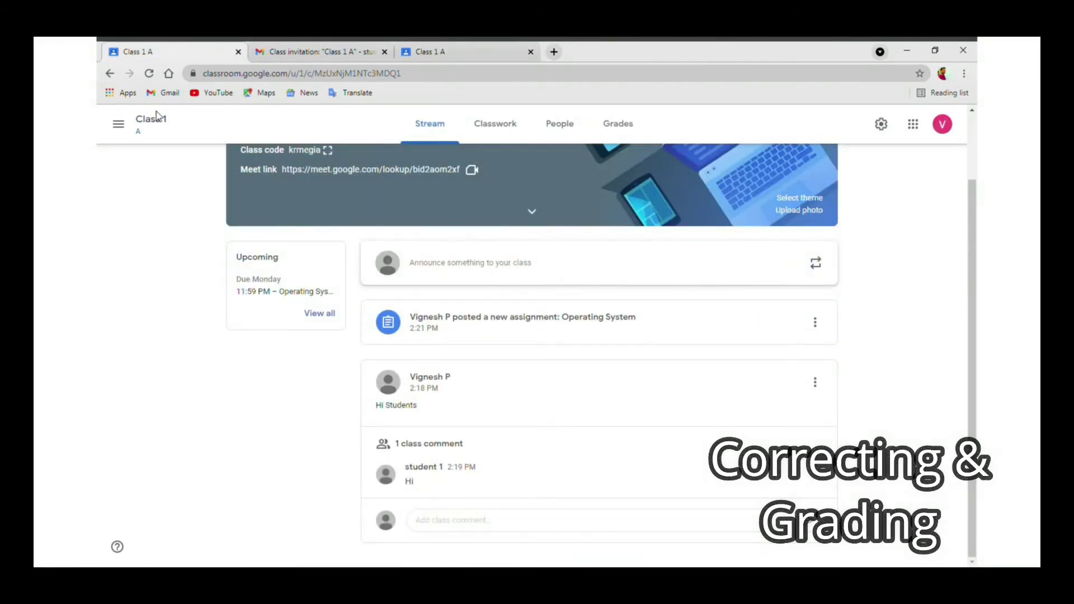
pyautogui.scroll(2, 469, 236)
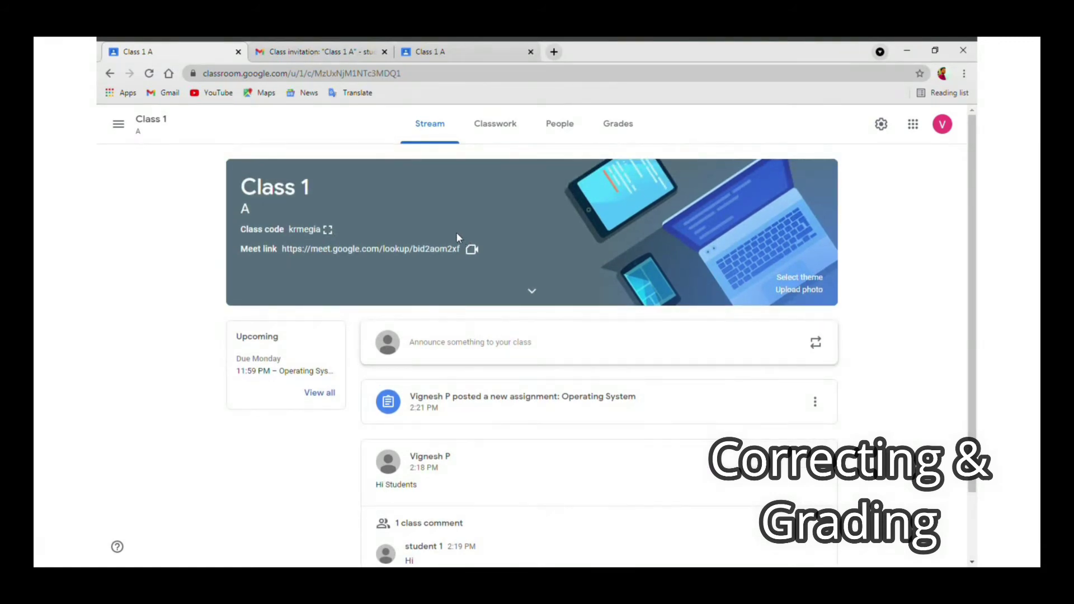
pyautogui.click(500, 124)
pyautogui.click(428, 222)
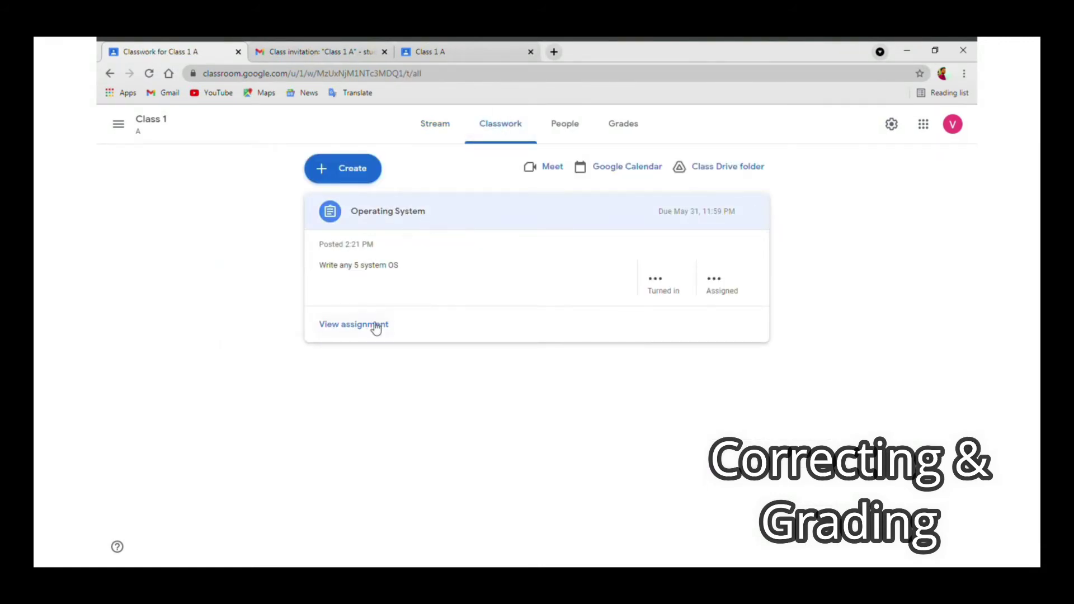
pyautogui.click(376, 326)
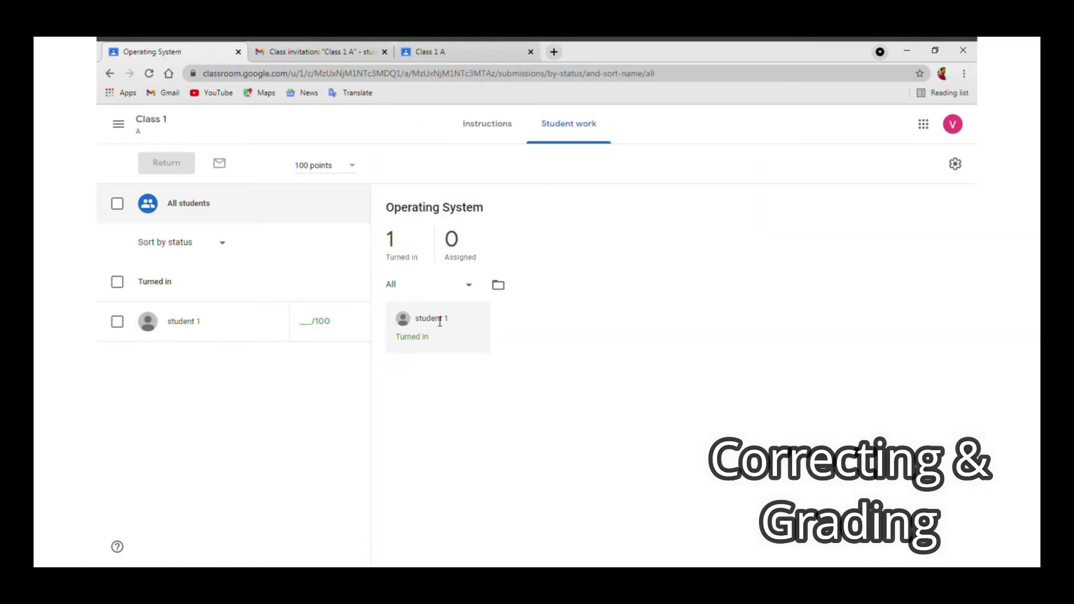
pyautogui.click(464, 356)
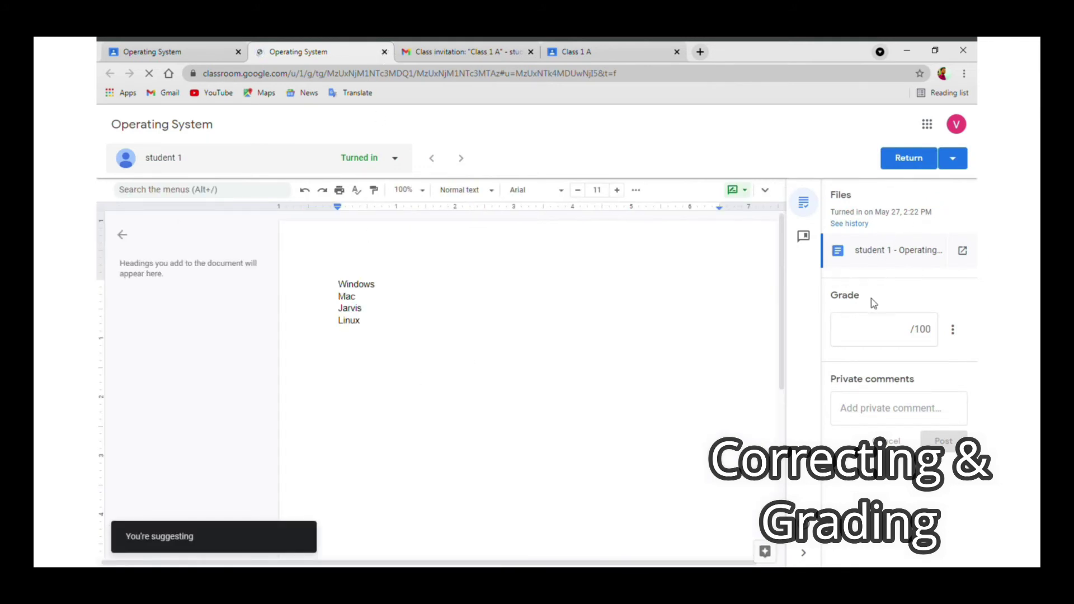
# Grade student 1's Operating System submission 100 out of 100 and post the private comment V.Good.
pyautogui.click(877, 328)
pyautogui.write('100')
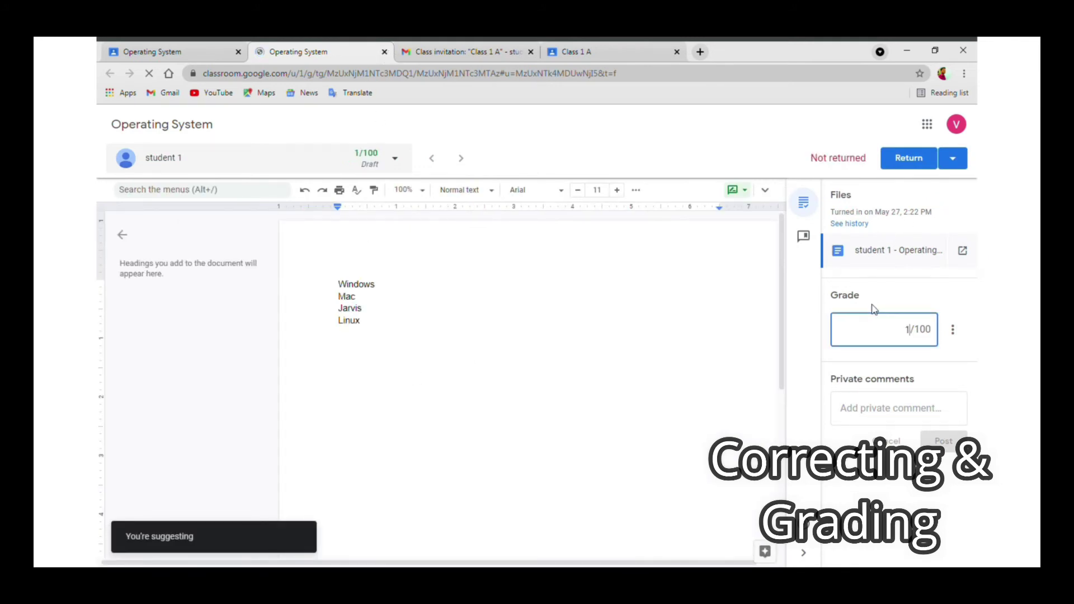
pyautogui.click(899, 408)
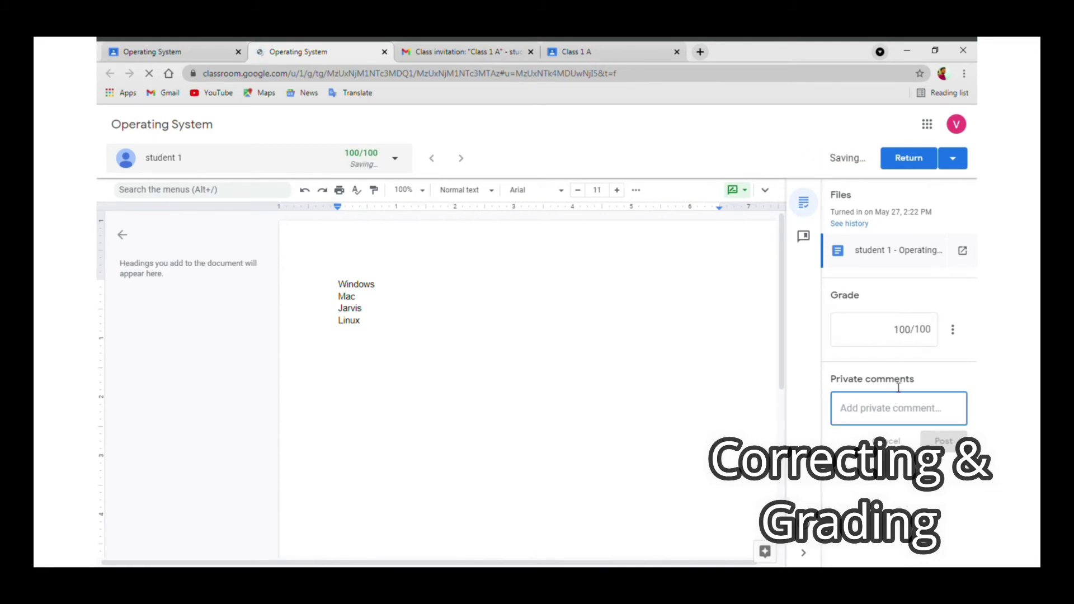
pyautogui.write('V.Good')
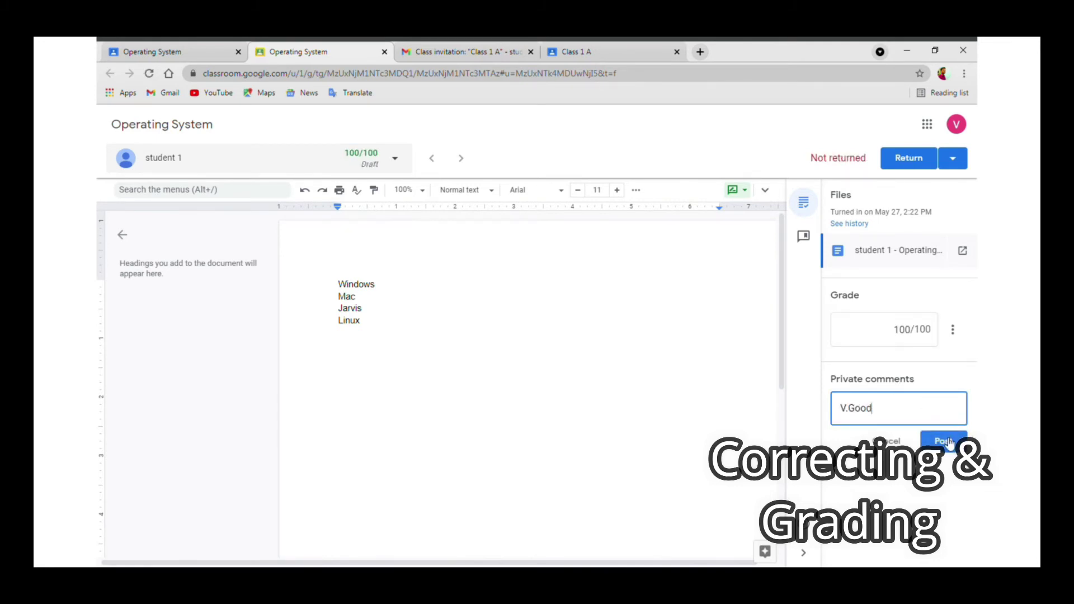
pyautogui.click(946, 440)
# Return the graded work to student 1, close the submission and go back to the teacher's Class 1 stream.
pyautogui.click(910, 160)
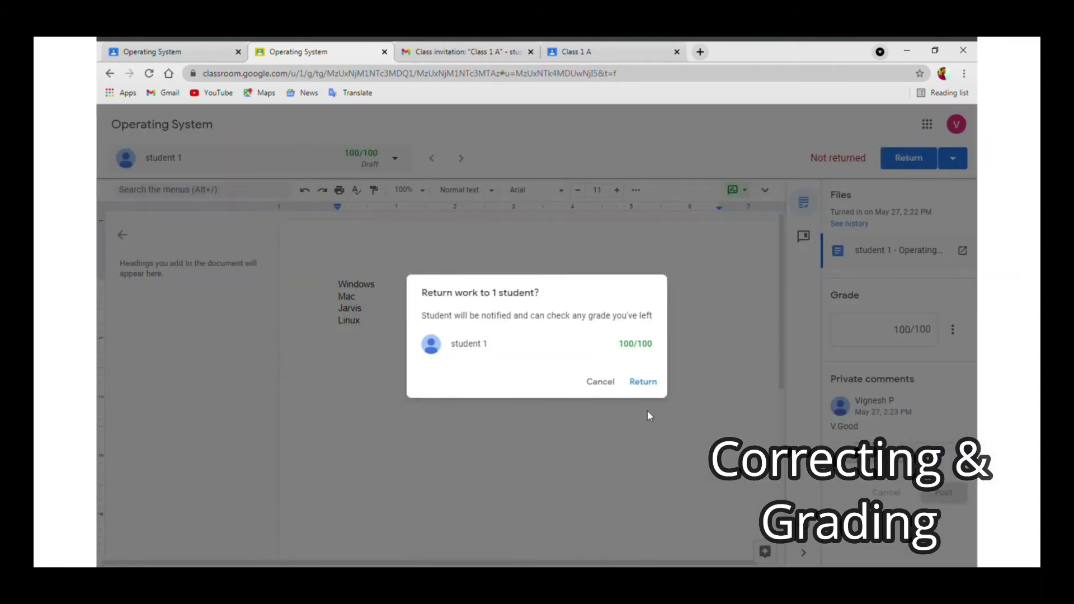
pyautogui.click(643, 382)
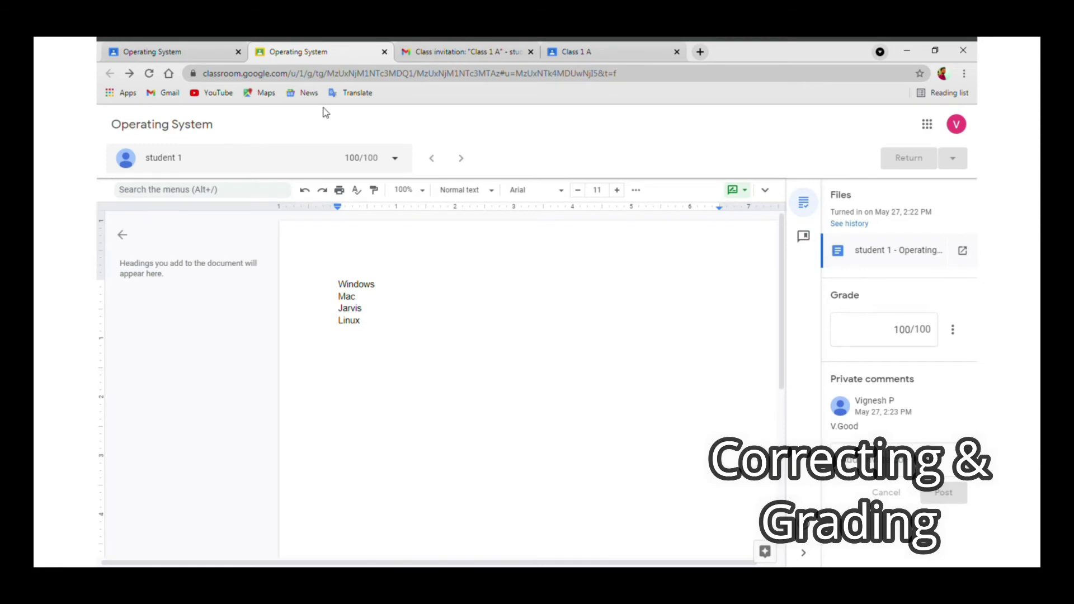
pyautogui.click(384, 52)
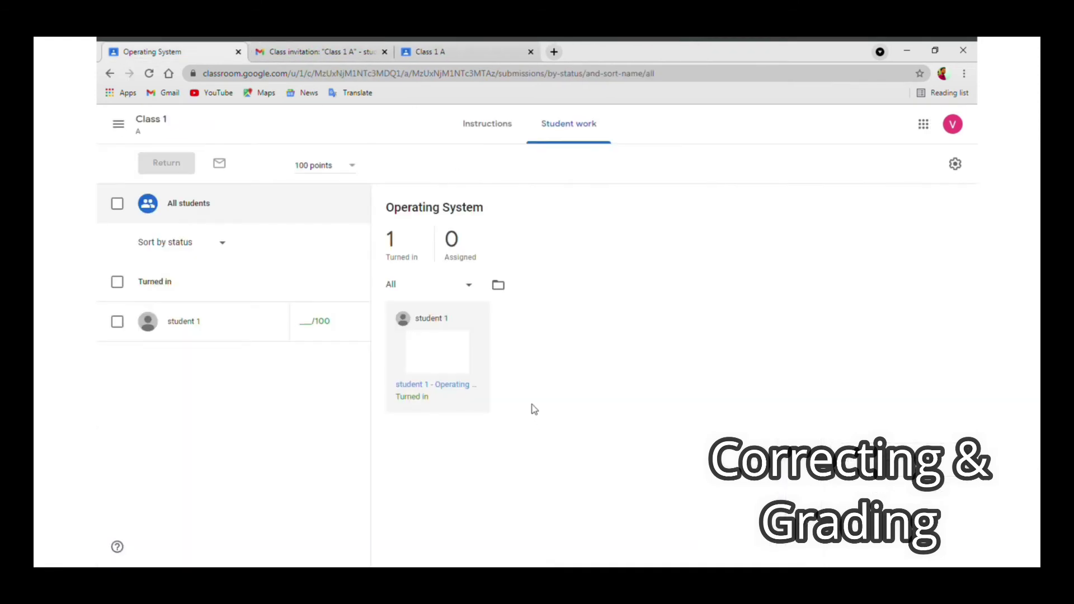
pyautogui.click(125, 130)
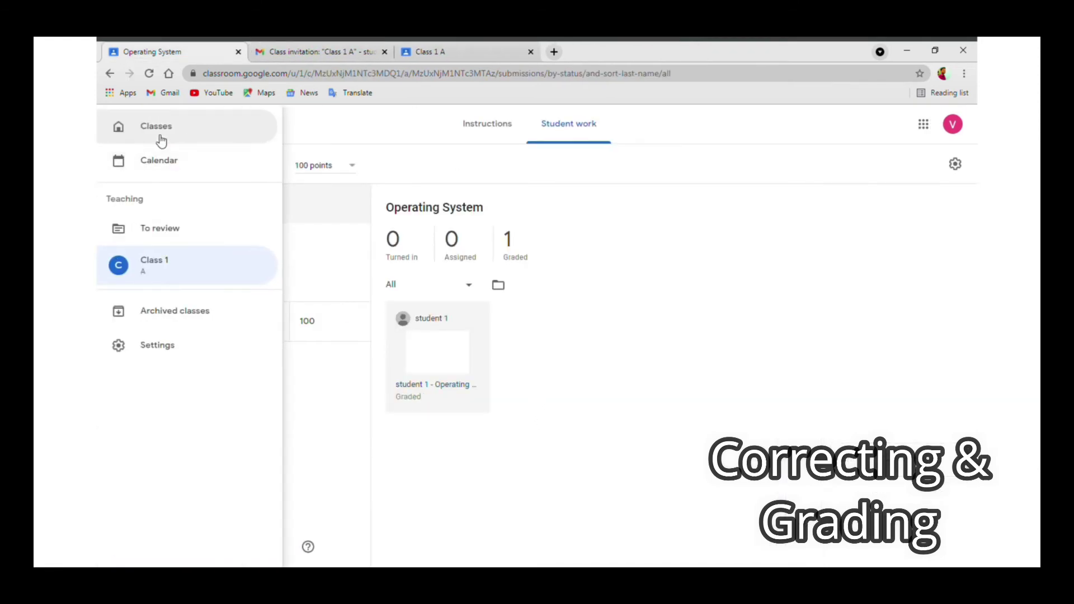
pyautogui.click(159, 142)
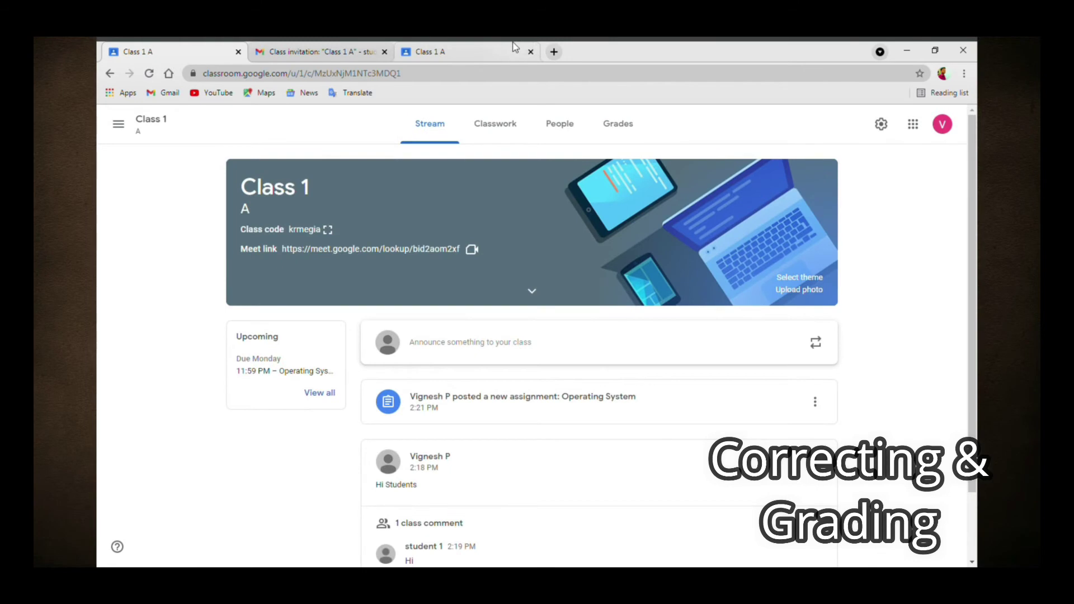
# Check the grade and private comment on the Operating System assignment in the student's view, then go back to the teacher's view.
pyautogui.click(514, 49)
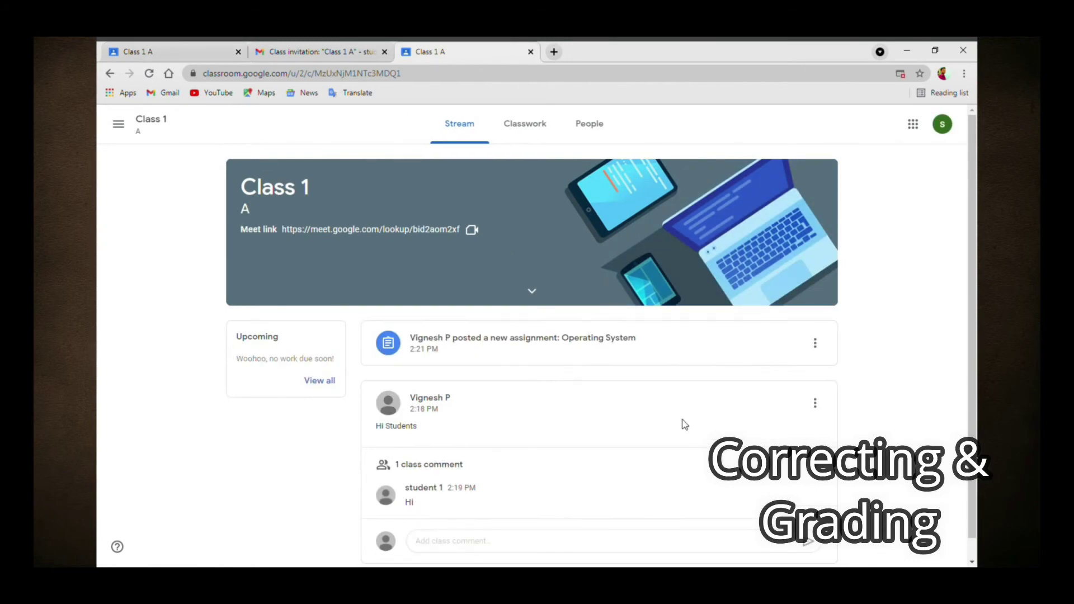
pyautogui.click(491, 346)
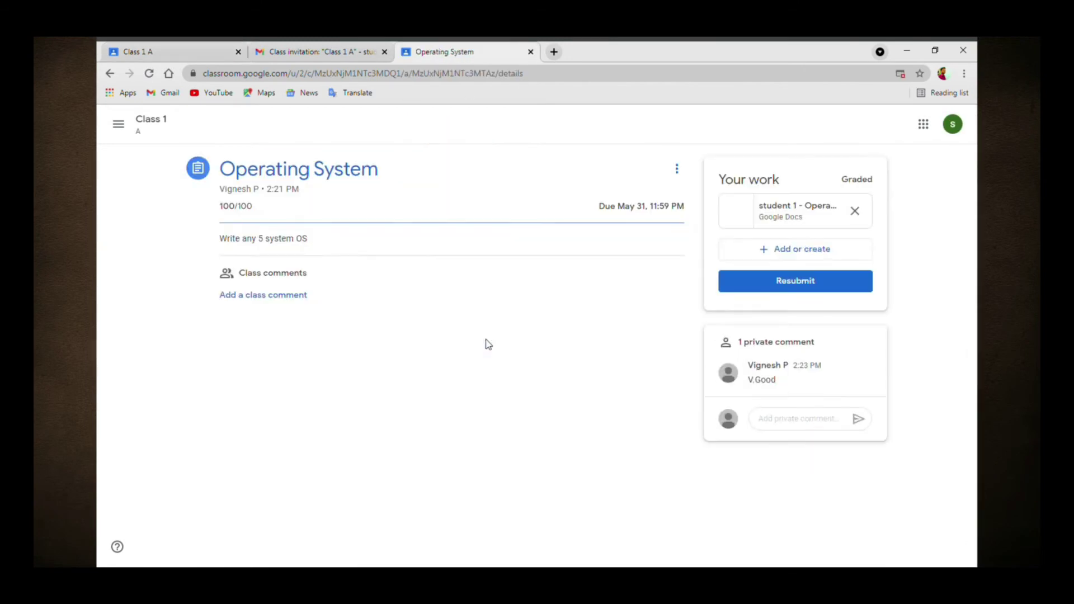
pyautogui.moveTo(239, 209)
pyautogui.mouseDown()
pyautogui.moveTo(214, 210)
pyautogui.moveTo(236, 211)
pyautogui.mouseUp()
pyautogui.click(353, 312)
pyautogui.click(145, 49)
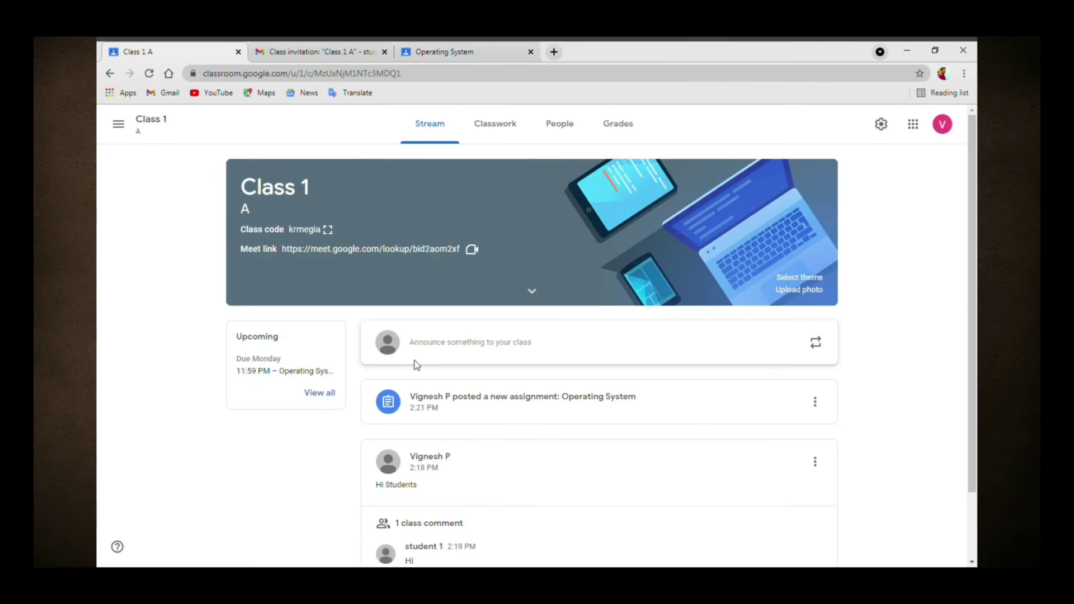
pyautogui.scroll(-1, 468, 350)
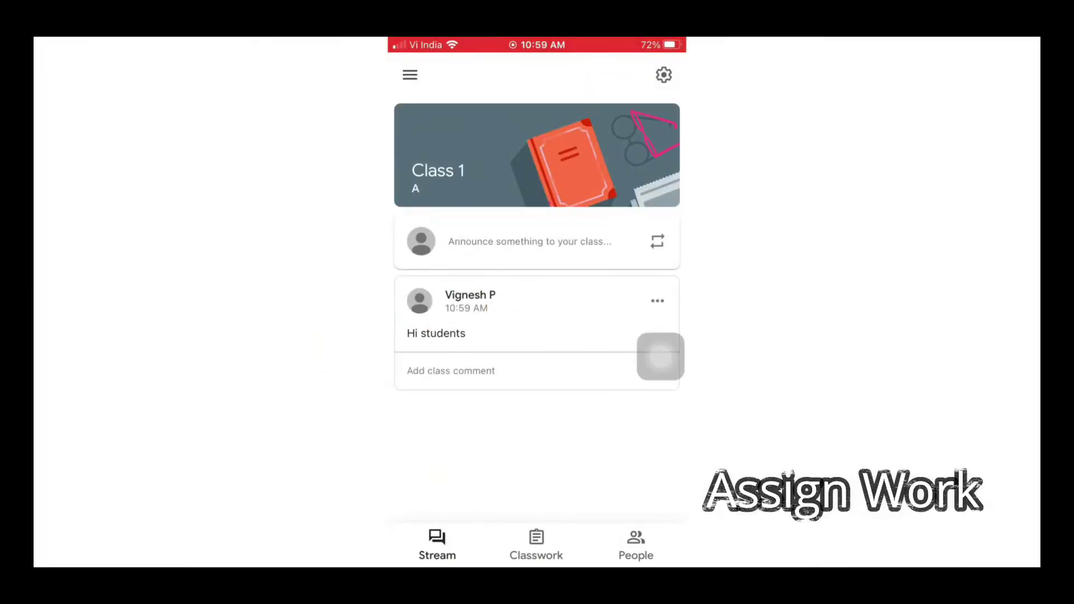
# In the Classroom mobile app, start a new assignment in Class 1 with the description "Write 5 system os".
pyautogui.click(536, 545)
pyautogui.moveTo(660, 356); pyautogui.dragTo(661, 153)
pyautogui.click(648, 484)
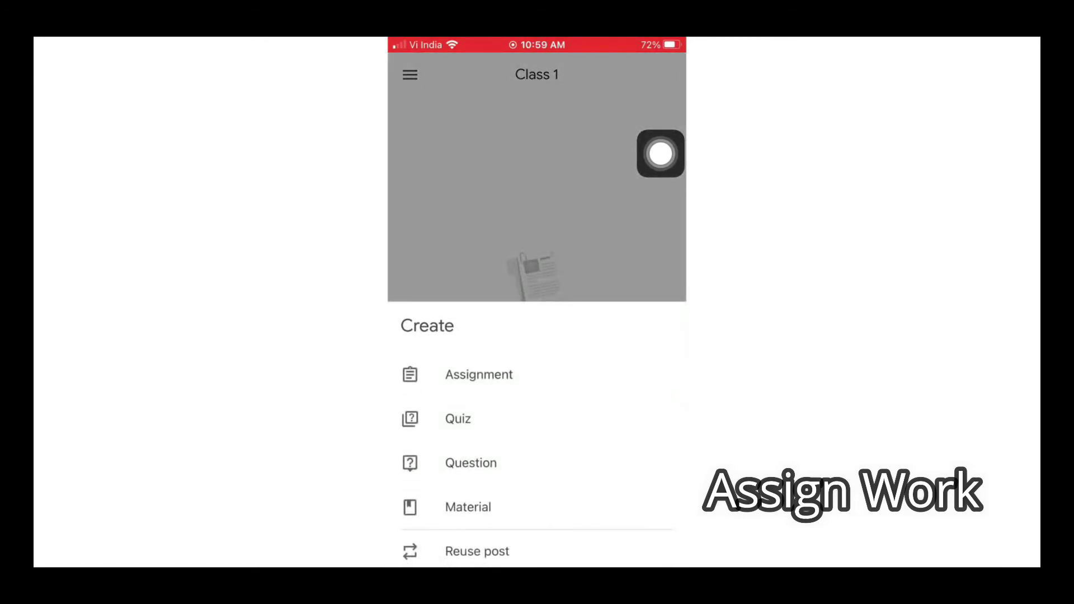
pyautogui.click(479, 374)
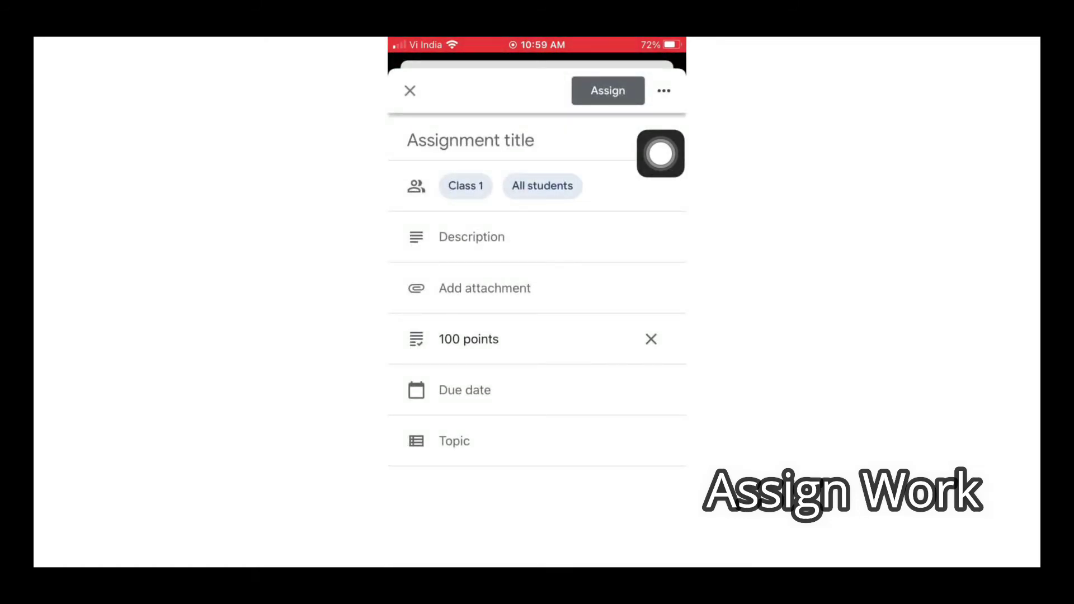
pyautogui.click(472, 238)
pyautogui.write('Write 5 system os')
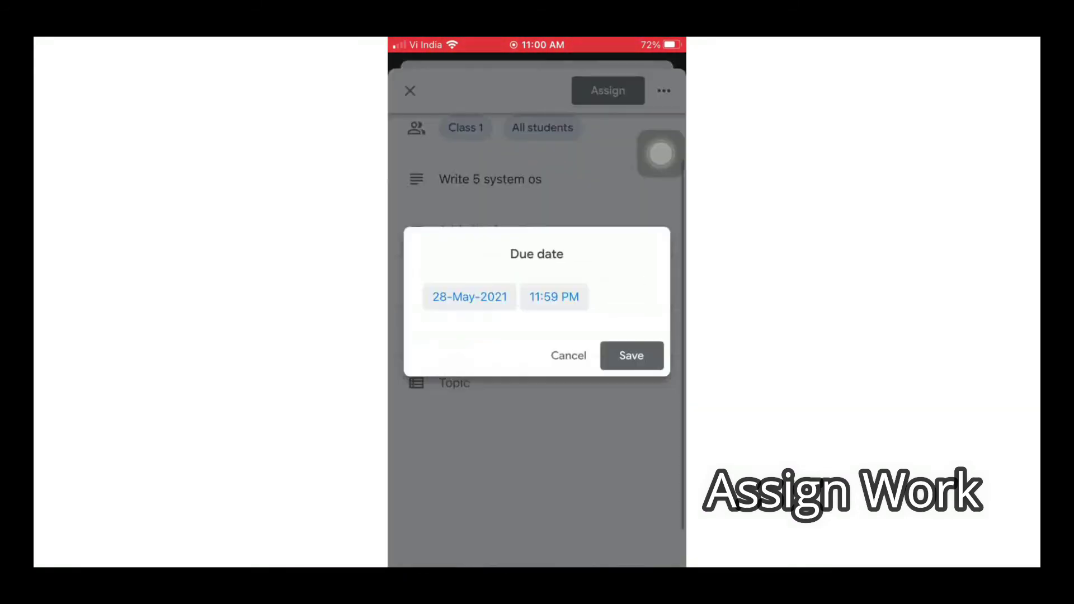
# Set the assignment's due date to 29 May 2021, 11:59 PM, and file it under a new topic named Operating system.
pyautogui.click(468, 297)
pyautogui.click(627, 342)
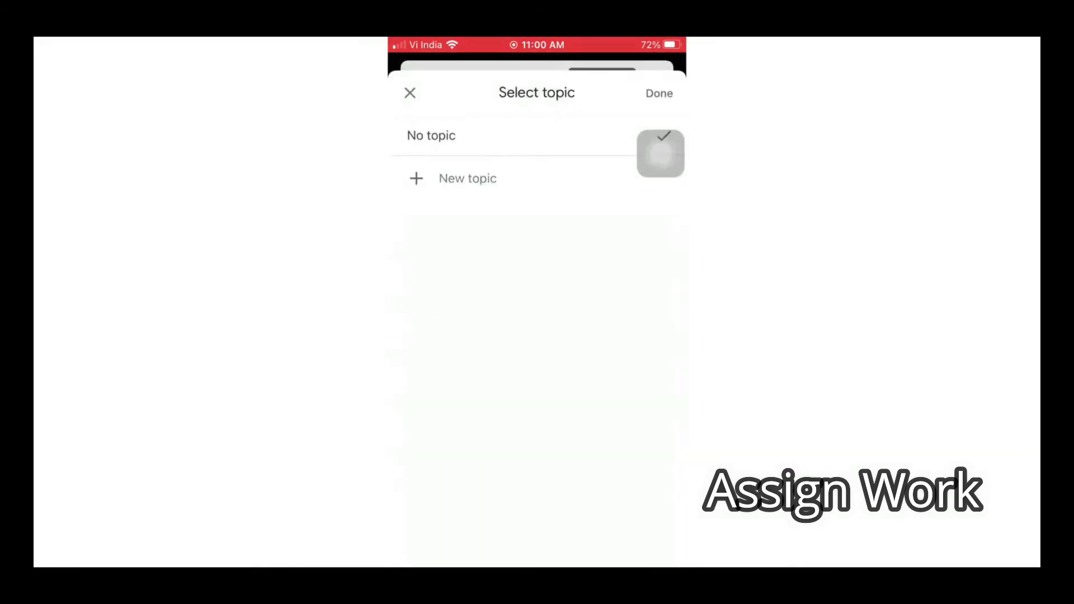
pyautogui.click(465, 177)
pyautogui.write('Operating system')
pyautogui.press('Return')
# Title the assignment "Operating system" and assign it to the class.
pyautogui.click(470, 127)
pyautogui.write('Operating system')
pyautogui.click(608, 90)
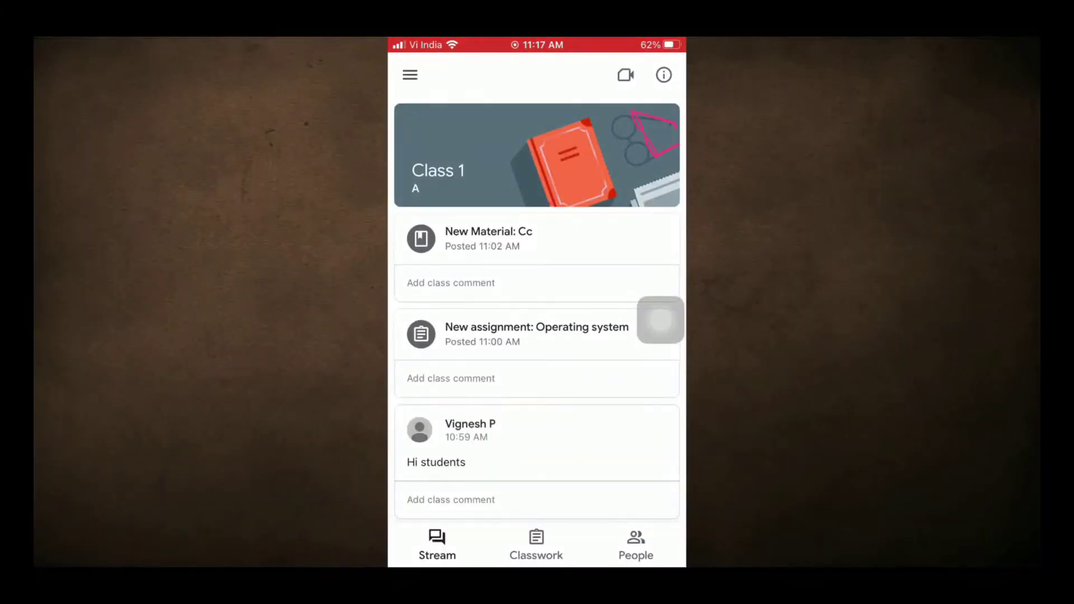
# In the student's Class 1 stream, look over the posts and open the Operating system assignment.
pyautogui.scroll(-1, 538, 335)
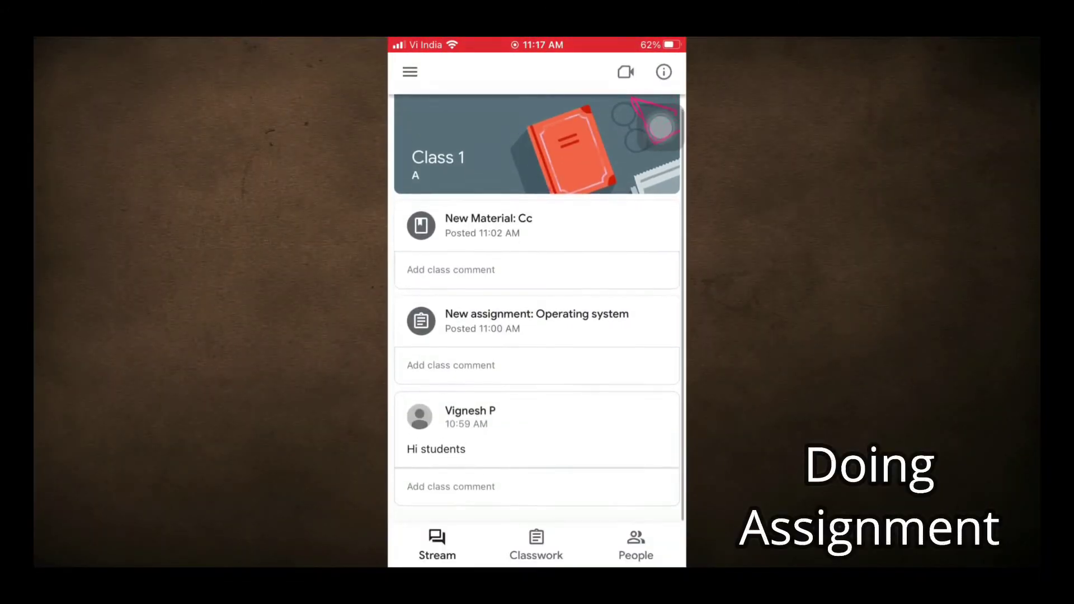
pyautogui.scroll(1, 537, 325)
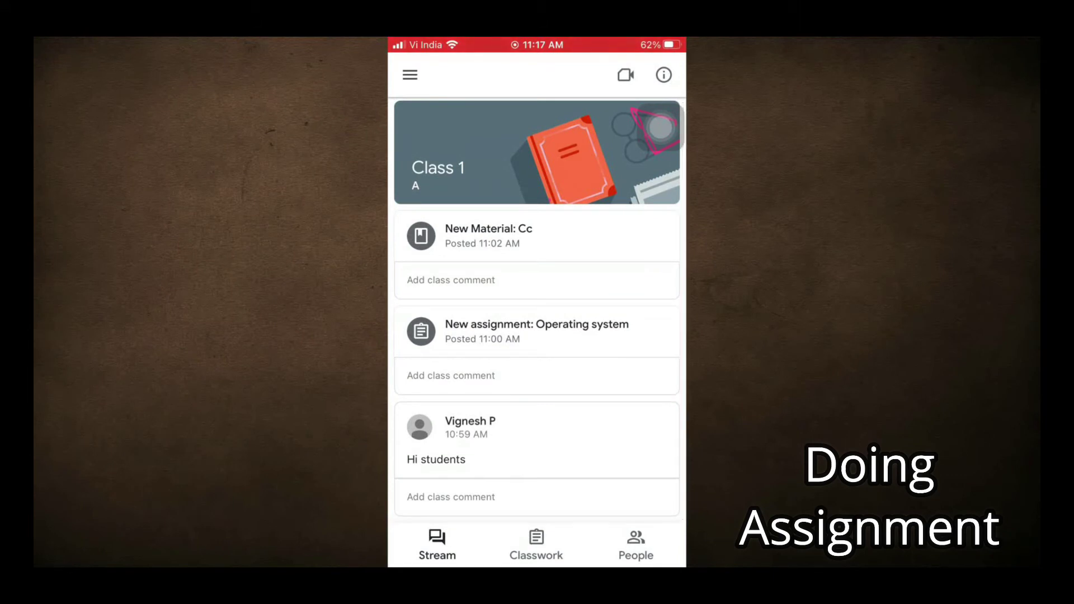
pyautogui.click(537, 332)
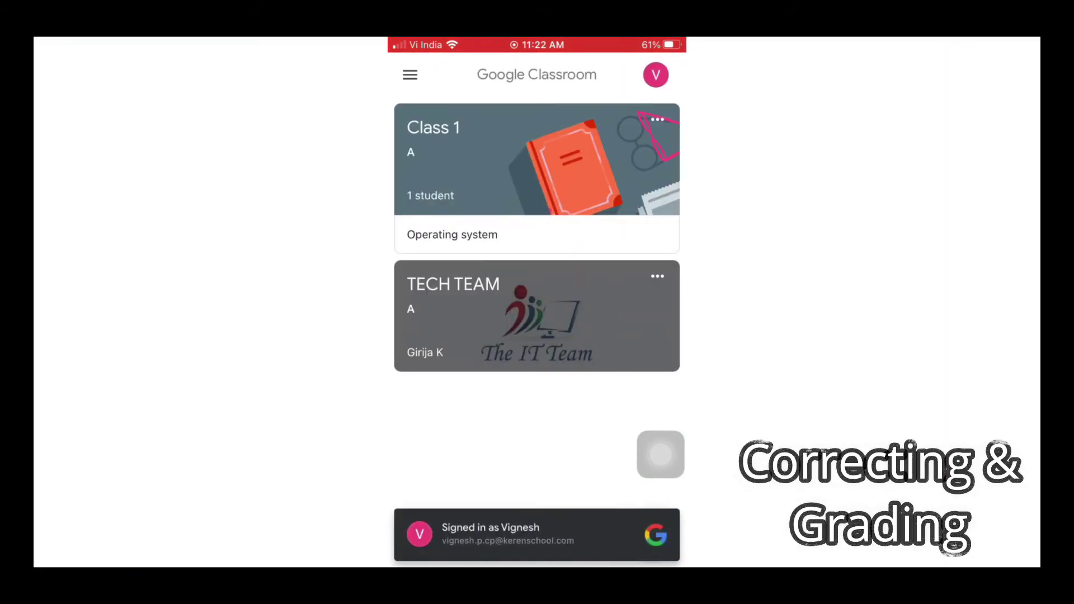
# In the teacher account, open student 1's handed-in work for the Operating system assignment of Class 1.
pyautogui.click(536, 160)
pyautogui.click(537, 545)
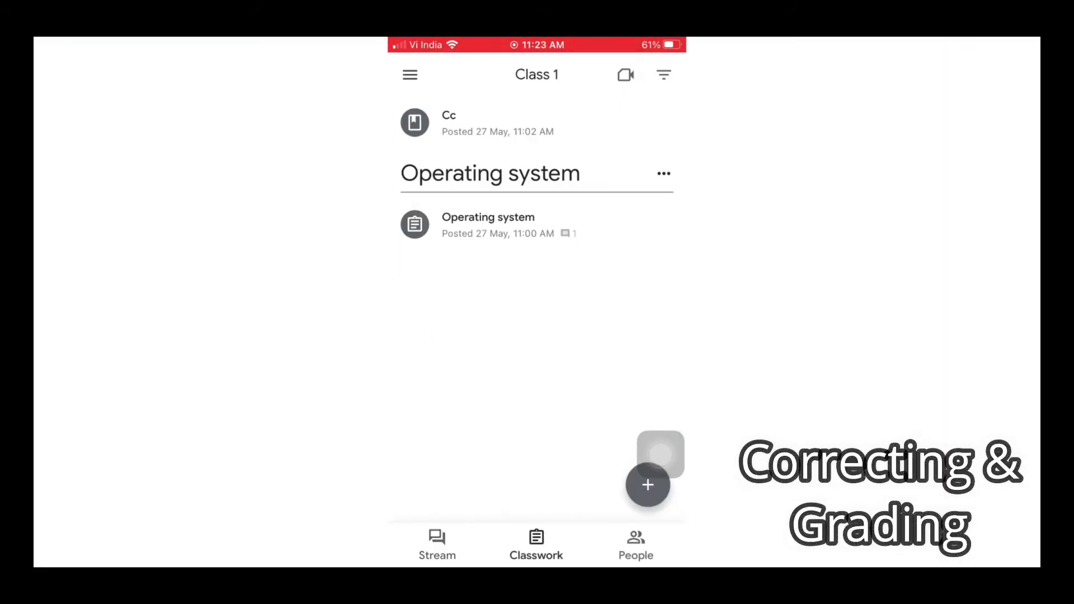
pyautogui.click(488, 224)
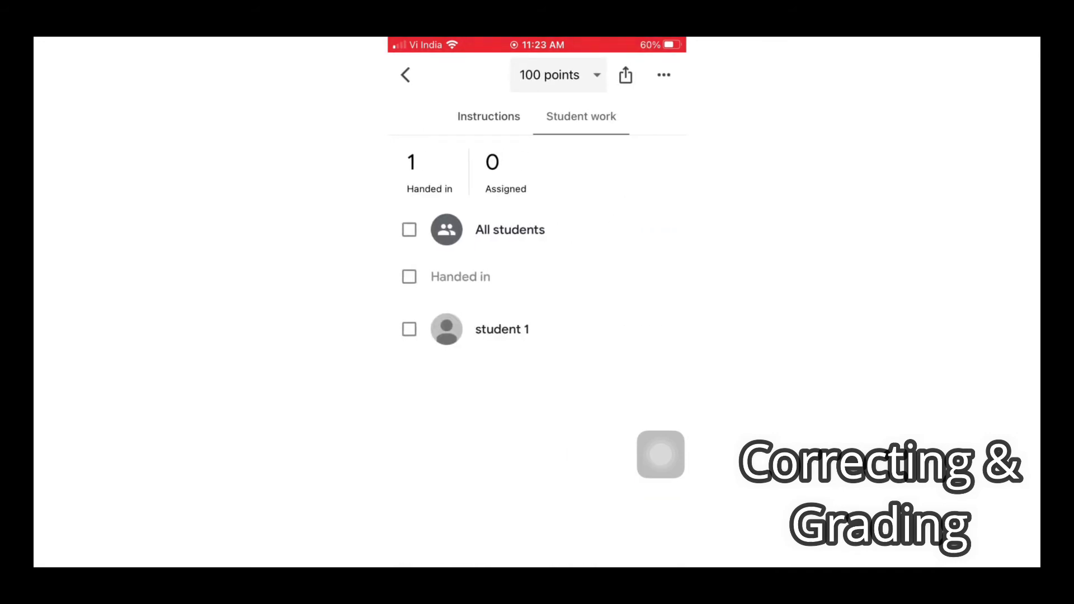
pyautogui.click(502, 329)
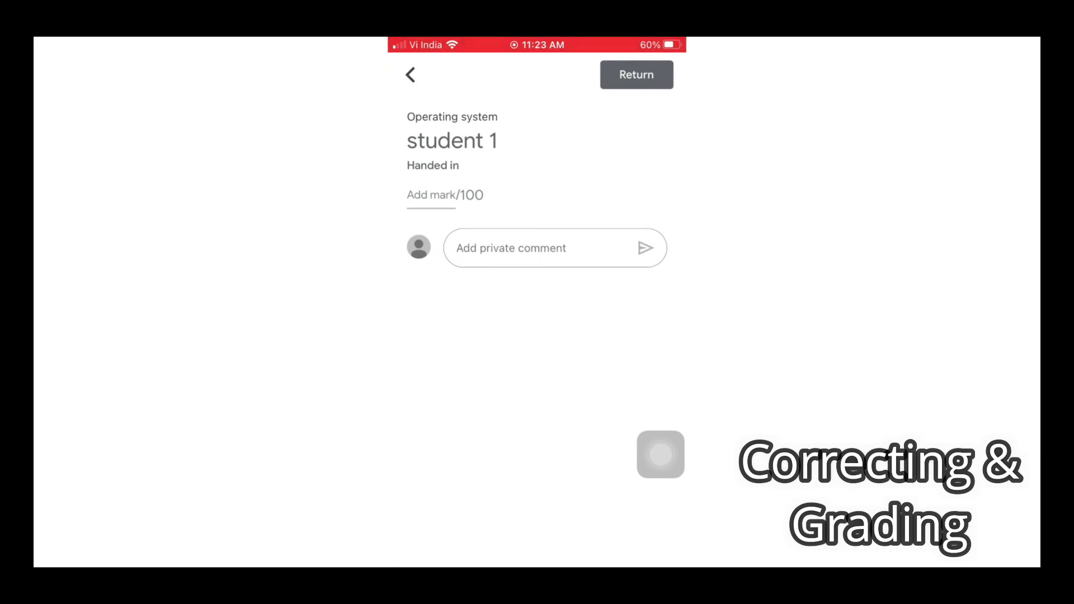
# Set student 1's mark to 100, return the work with the updated mark and leave the submission.
pyautogui.click(431, 196)
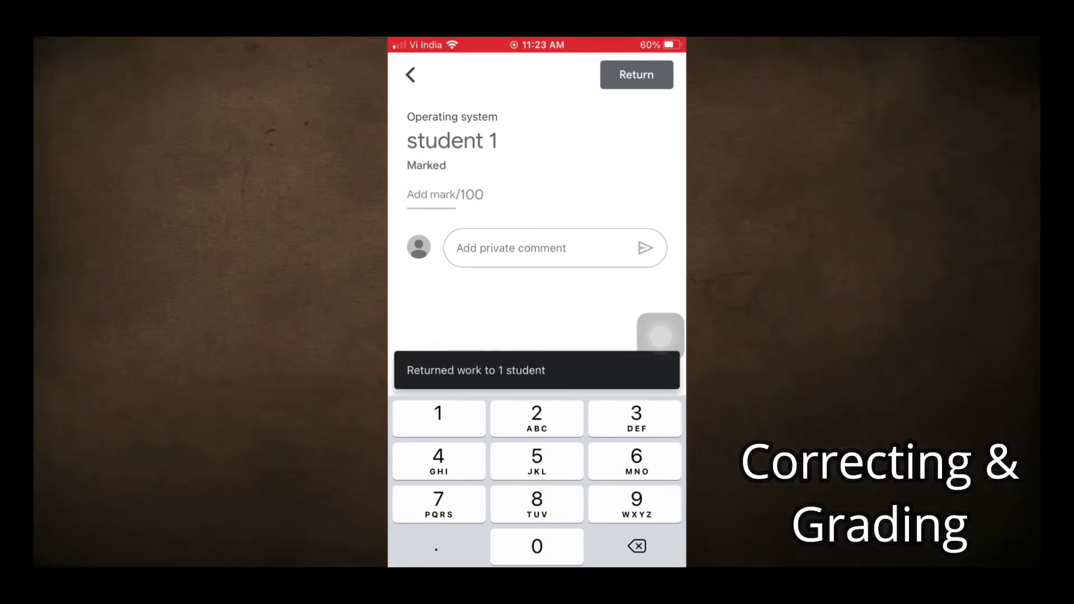
pyautogui.write('100')
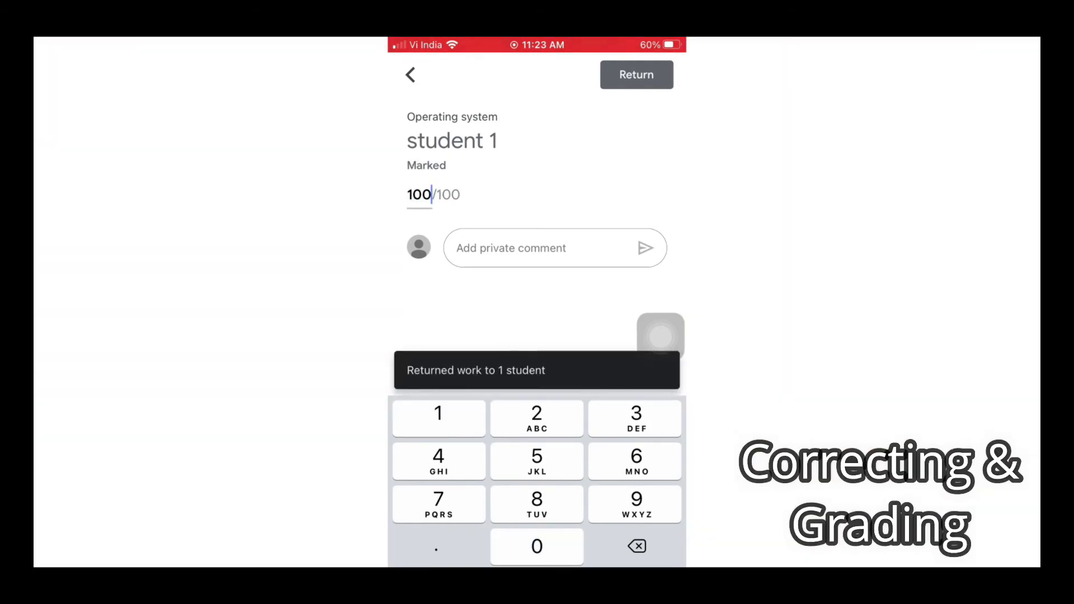
pyautogui.click(637, 74)
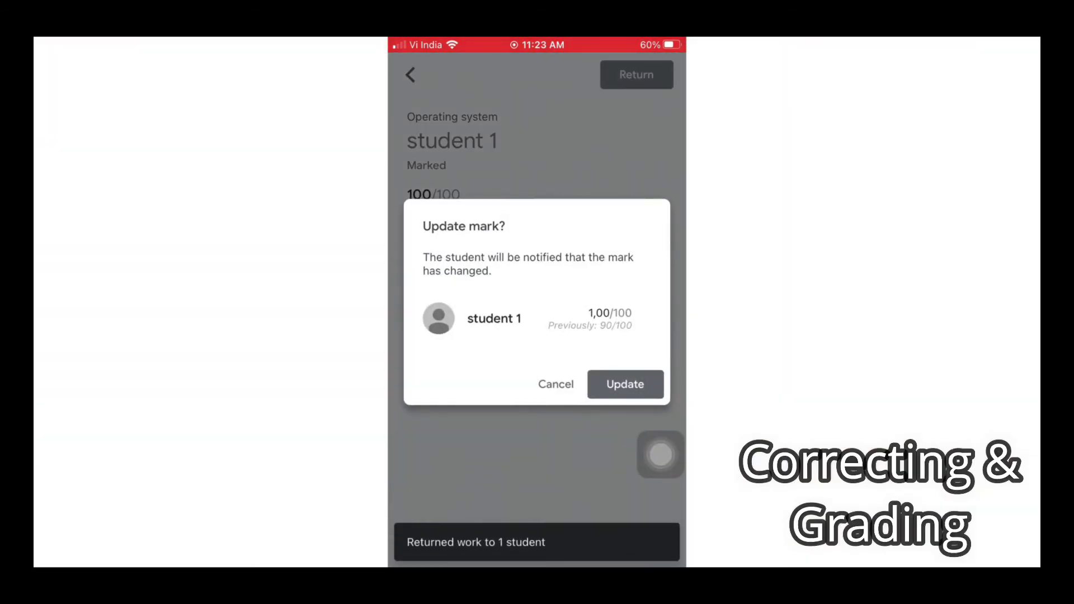
pyautogui.click(625, 384)
pyautogui.click(420, 195)
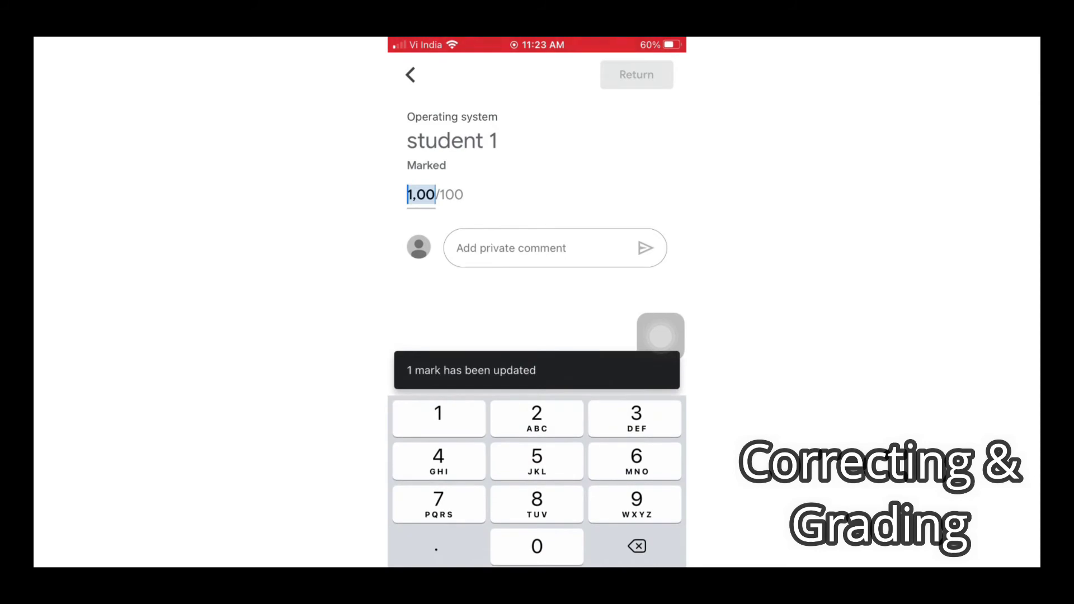
pyautogui.click(410, 74)
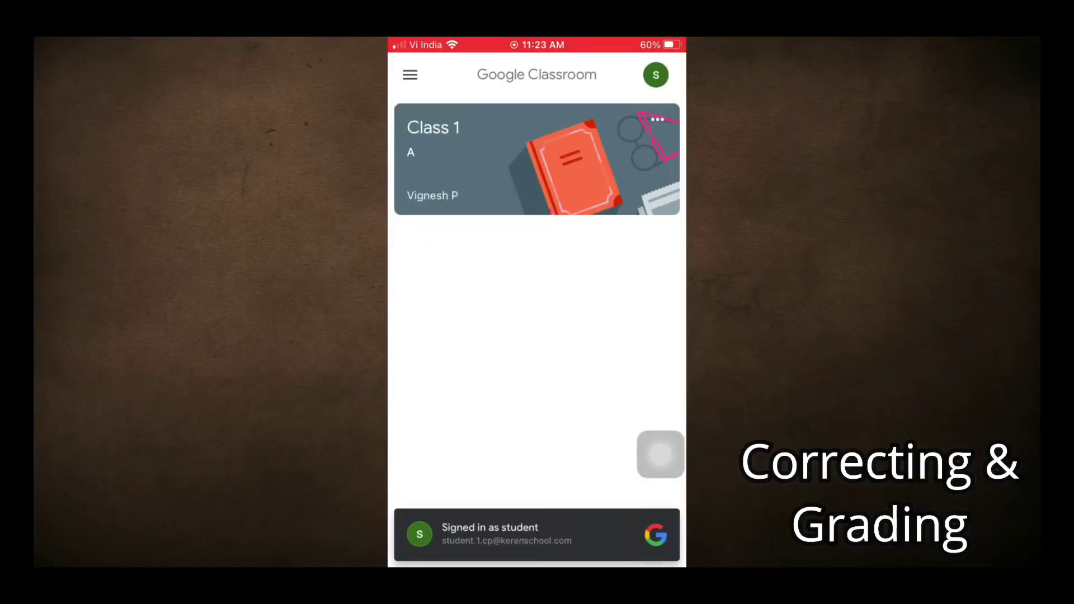
# In the student account, open the Operating system assignment from Class 1's classwork to check the returned mark.
pyautogui.click(537, 159)
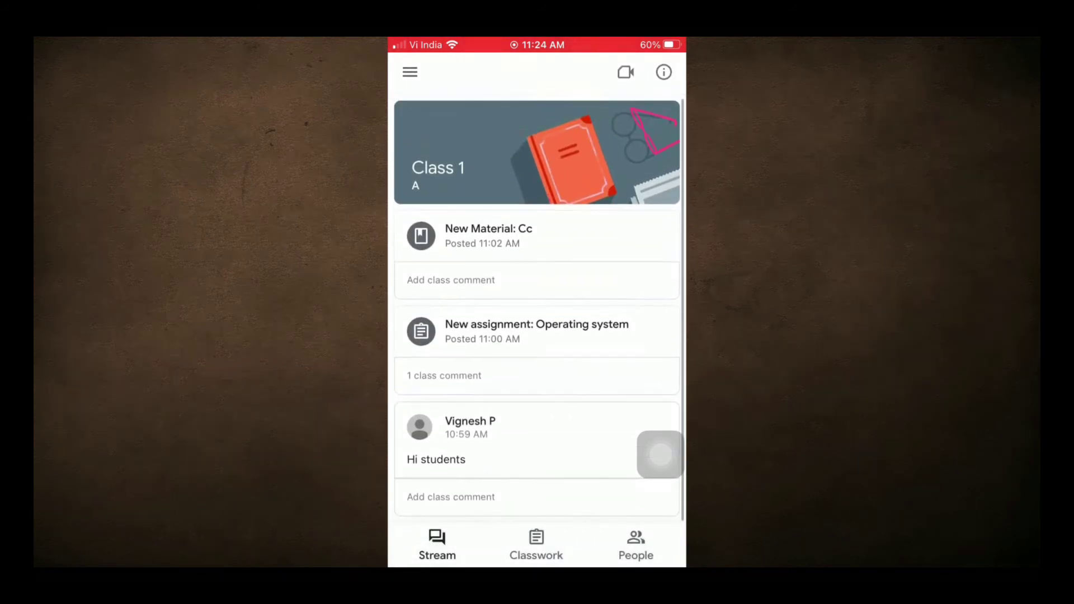
pyautogui.click(536, 544)
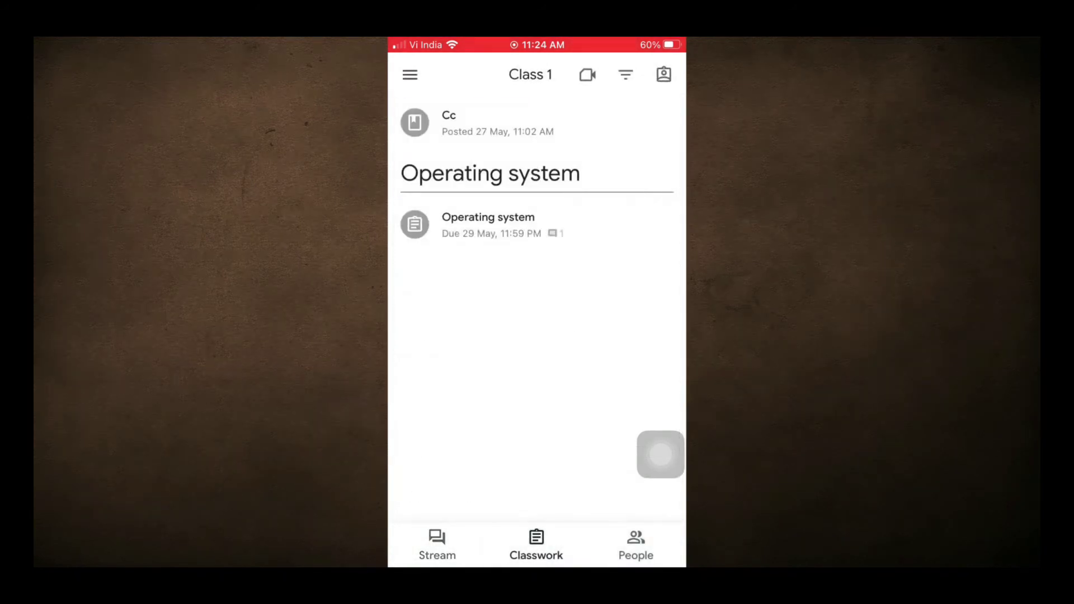
pyautogui.click(488, 224)
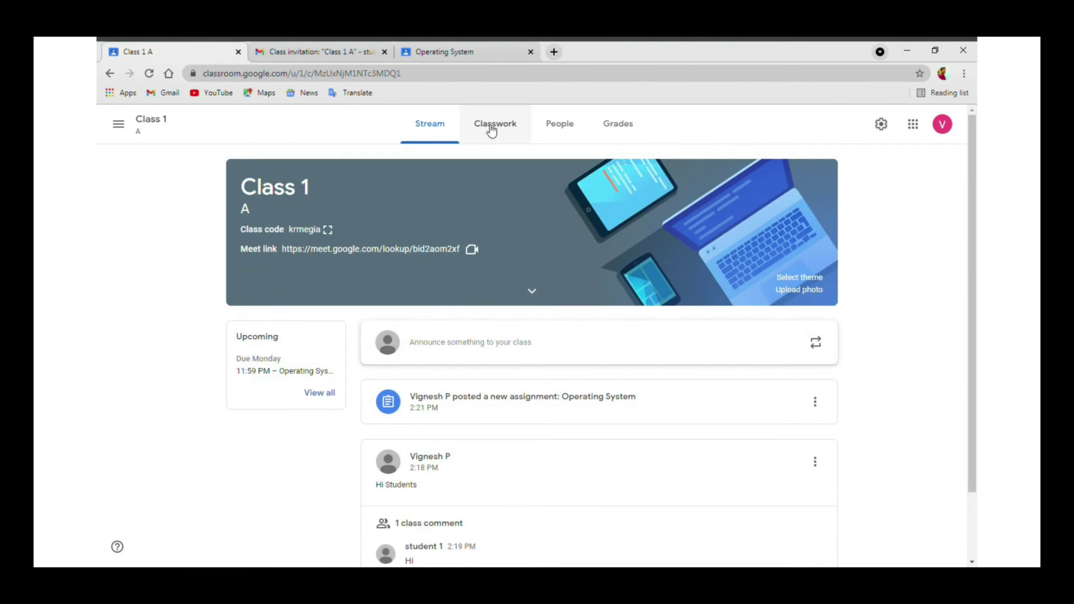
# Switch to the teacher's Class 1 in the web browser and create a new quiz assignment in its classwork.
pyautogui.click(494, 126)
pyautogui.click(336, 174)
pyautogui.click(374, 238)
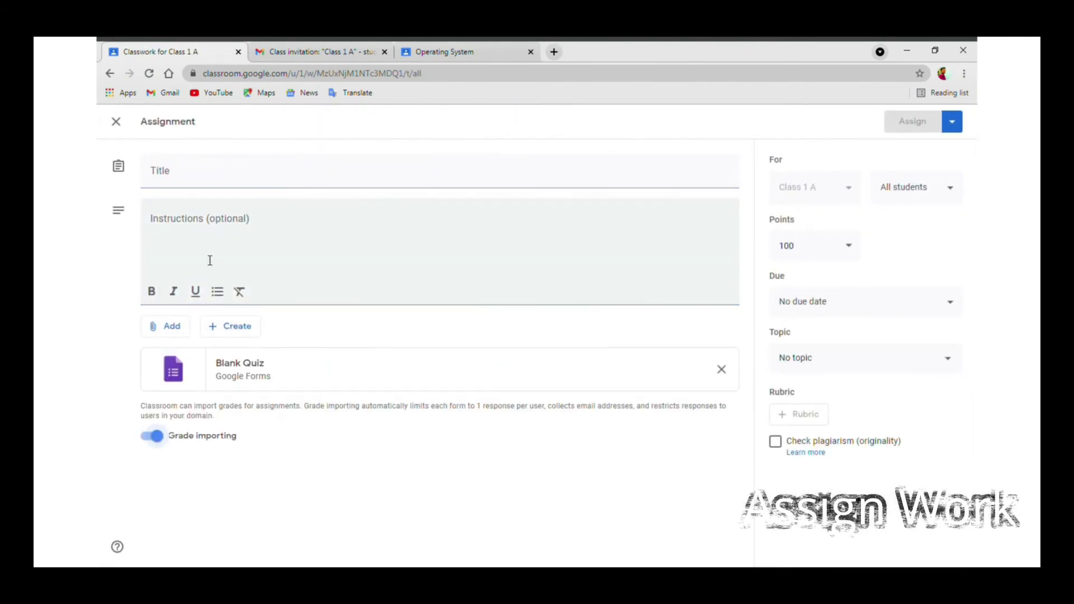
# Look over the quiz assignment's title, instructions, attachment sources and file creation options, and close the draft without assigning it.
pyautogui.click(196, 181)
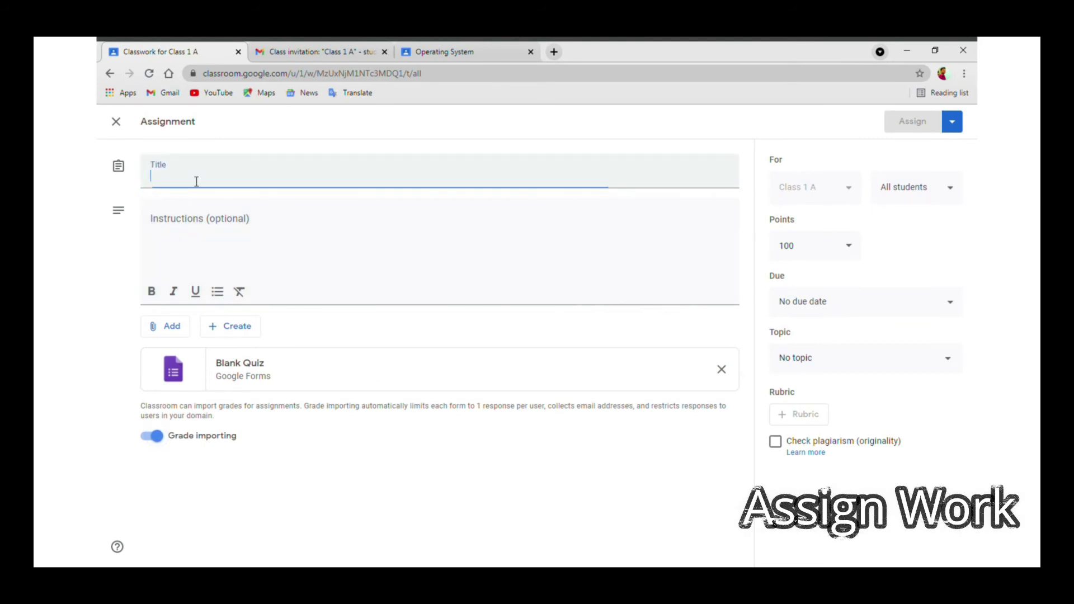
pyautogui.click(214, 239)
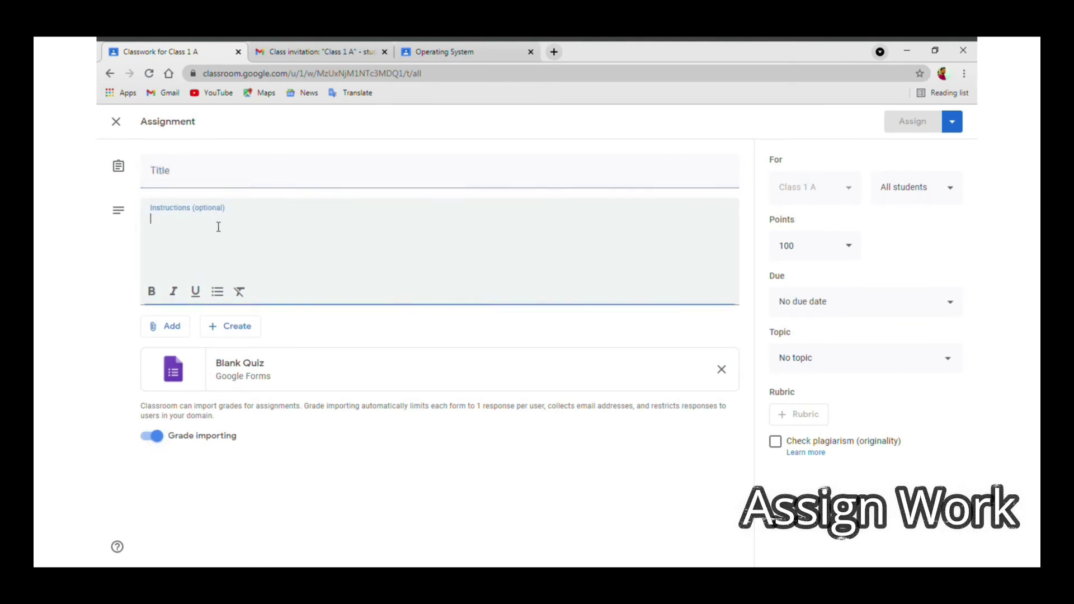
pyautogui.click(174, 328)
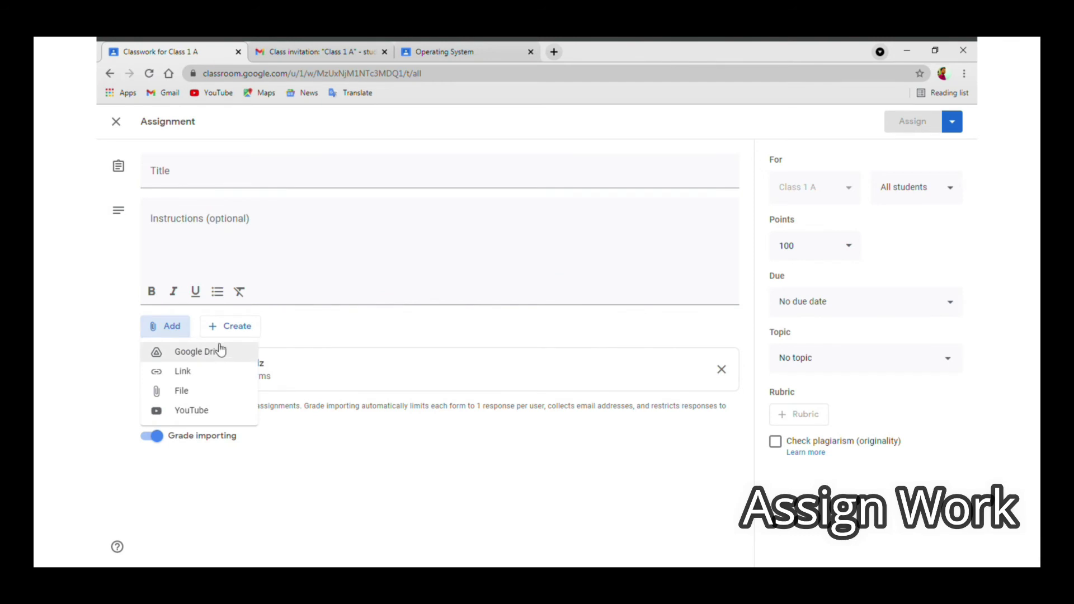
pyautogui.click(273, 334)
pyautogui.click(229, 336)
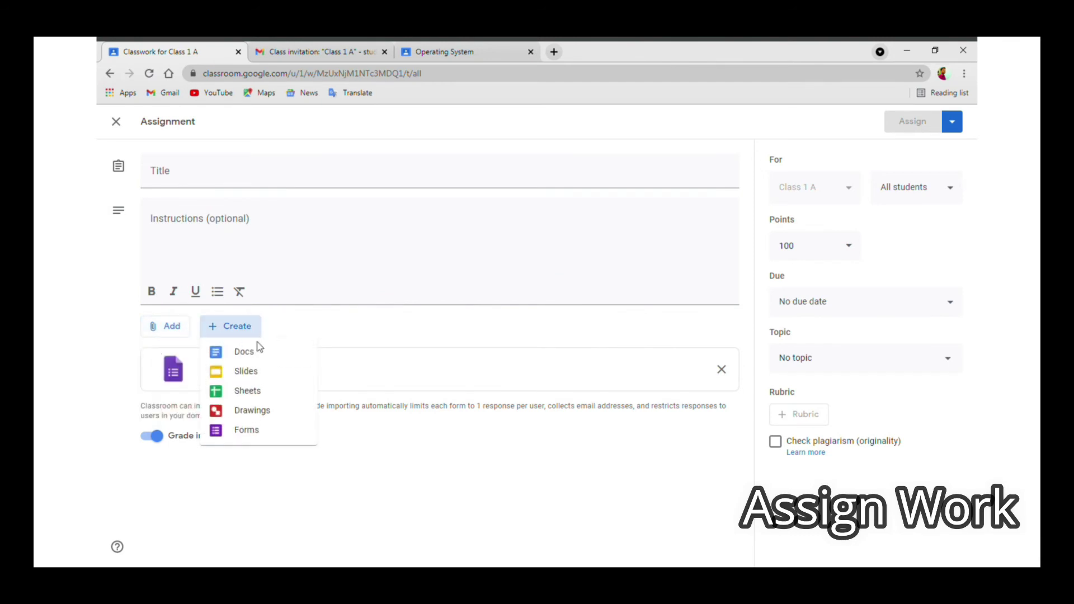
pyautogui.click(348, 334)
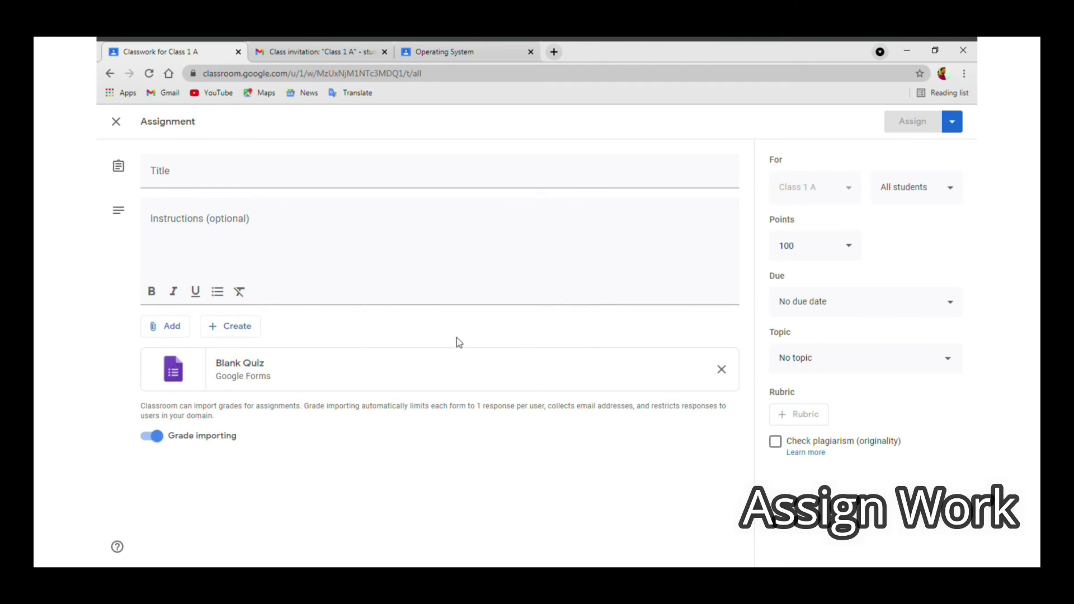
pyautogui.click(117, 122)
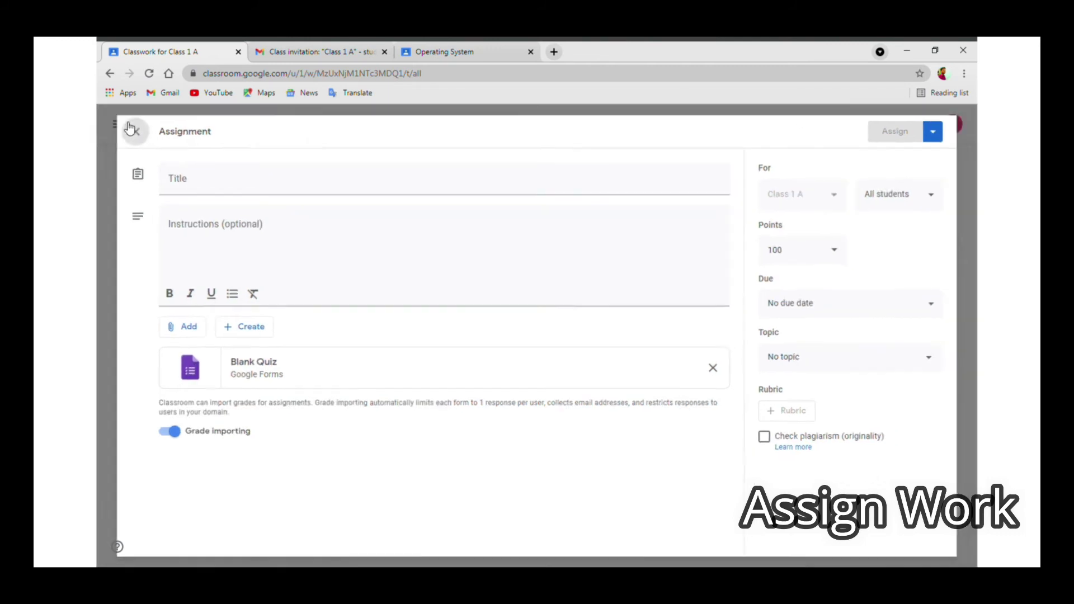
# Start a new question in Class 1's classwork, try the Multiple choice answer type and return it to Short answer.
pyautogui.click(343, 168)
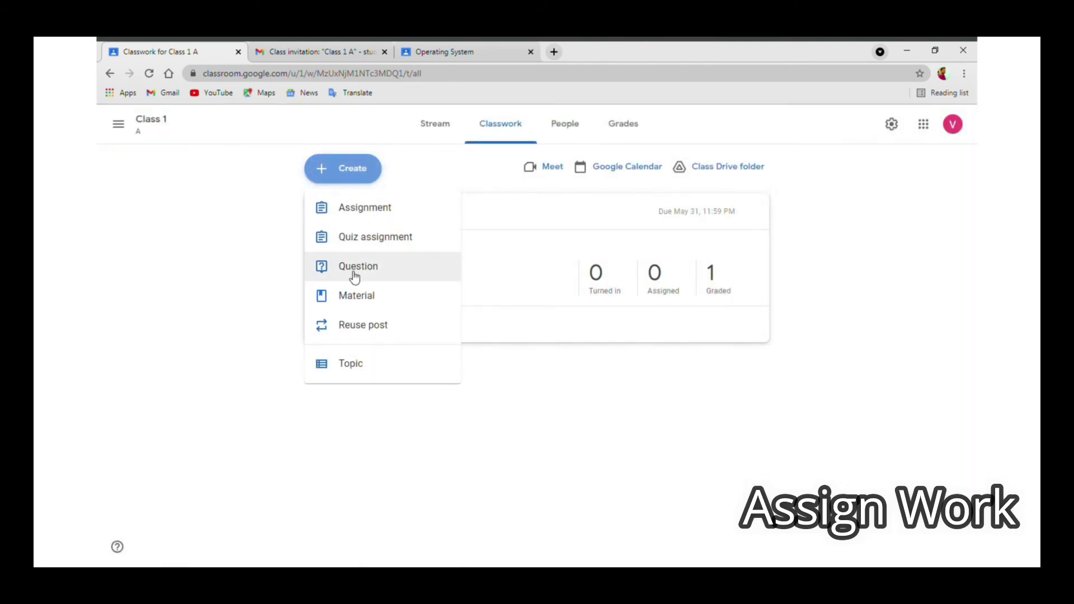
pyautogui.click(353, 267)
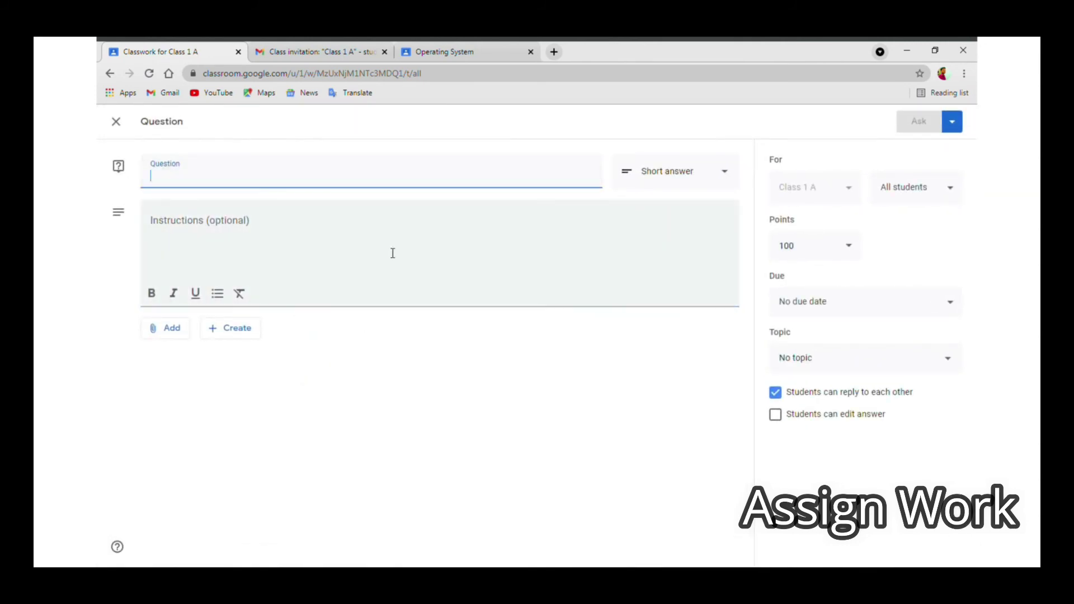
pyautogui.click(653, 178)
pyautogui.click(670, 204)
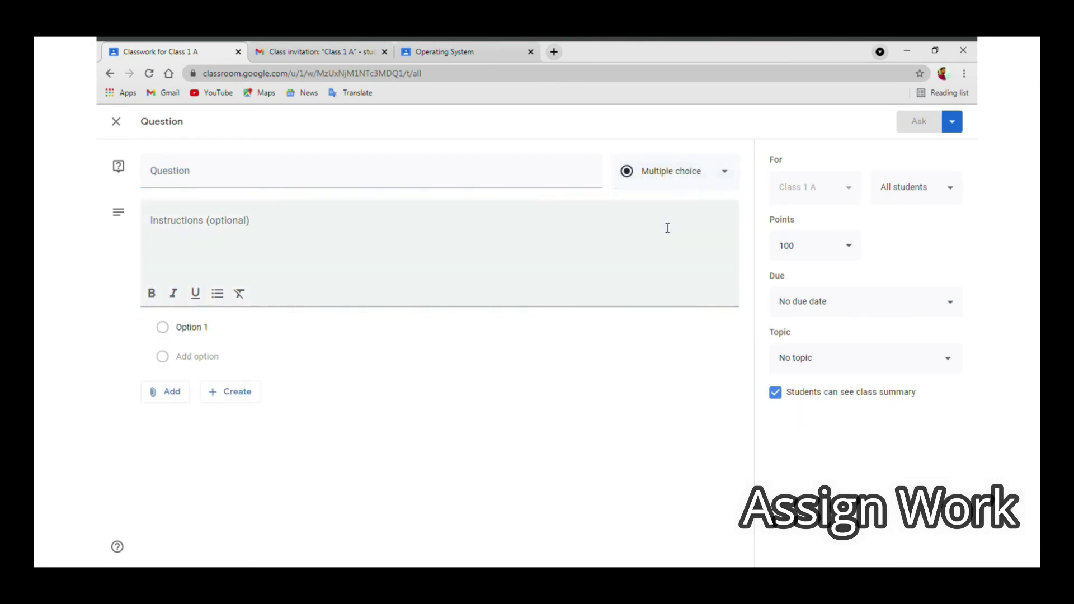
pyautogui.click(691, 186)
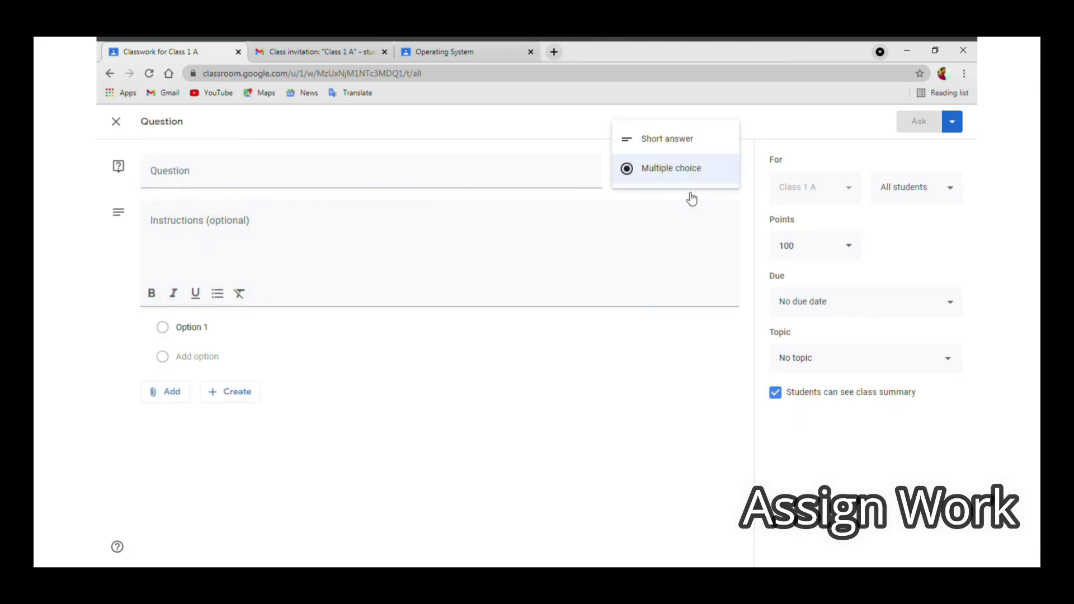
pyautogui.click(696, 141)
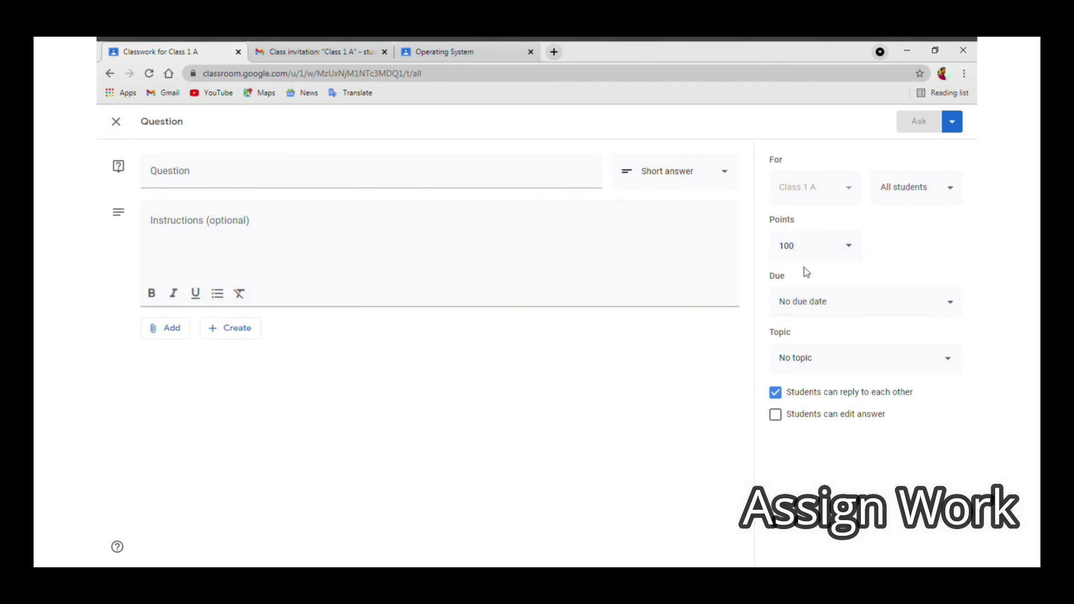
# Check the question's due date, topic and answer editing options, and close the question without asking it.
pyautogui.click(840, 302)
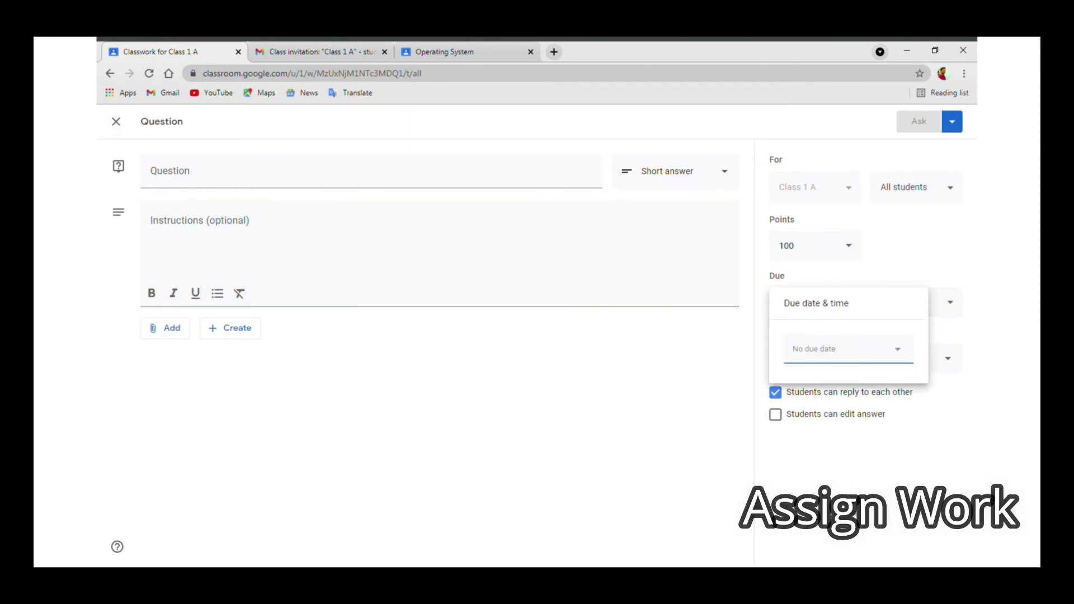
pyautogui.click(829, 494)
pyautogui.click(861, 362)
pyautogui.click(813, 457)
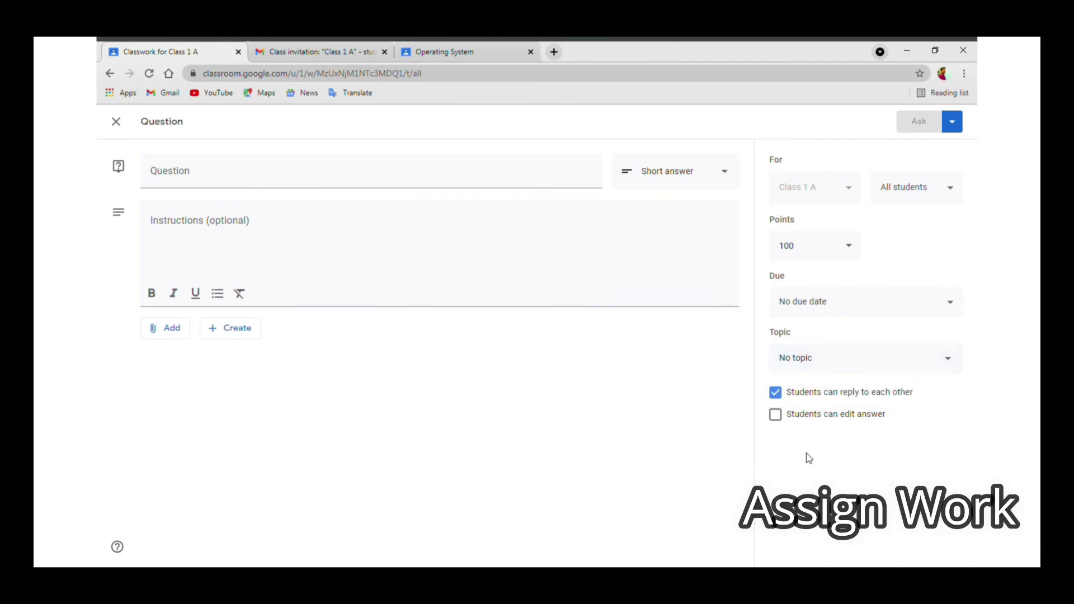
pyautogui.click(784, 419)
pyautogui.click(116, 122)
# Start a new material post in Class 1's classwork and look over its attachment sources and file creation options.
pyautogui.click(338, 162)
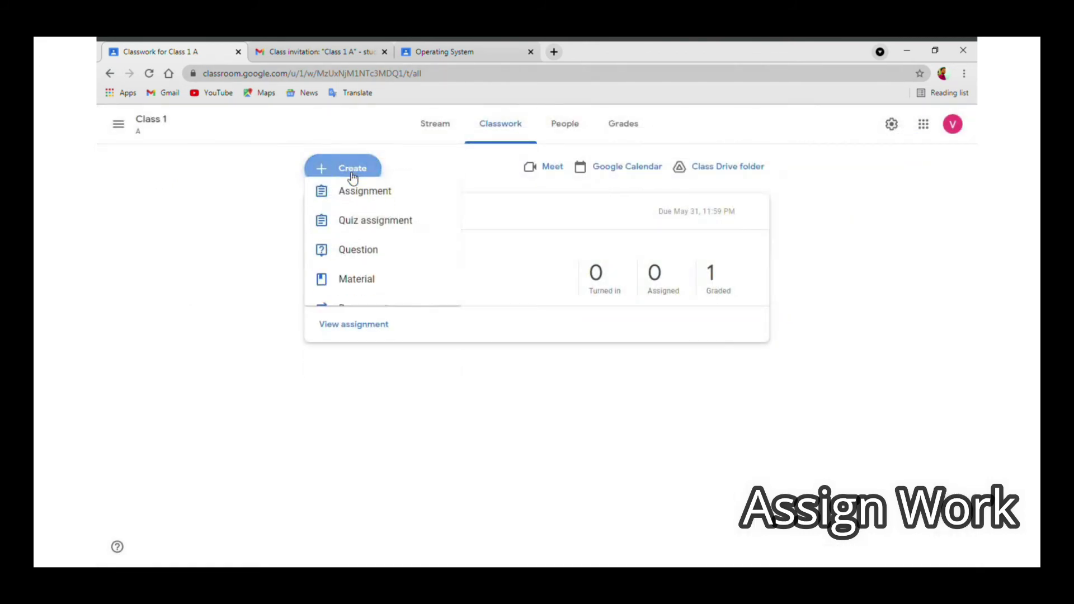
pyautogui.click(358, 296)
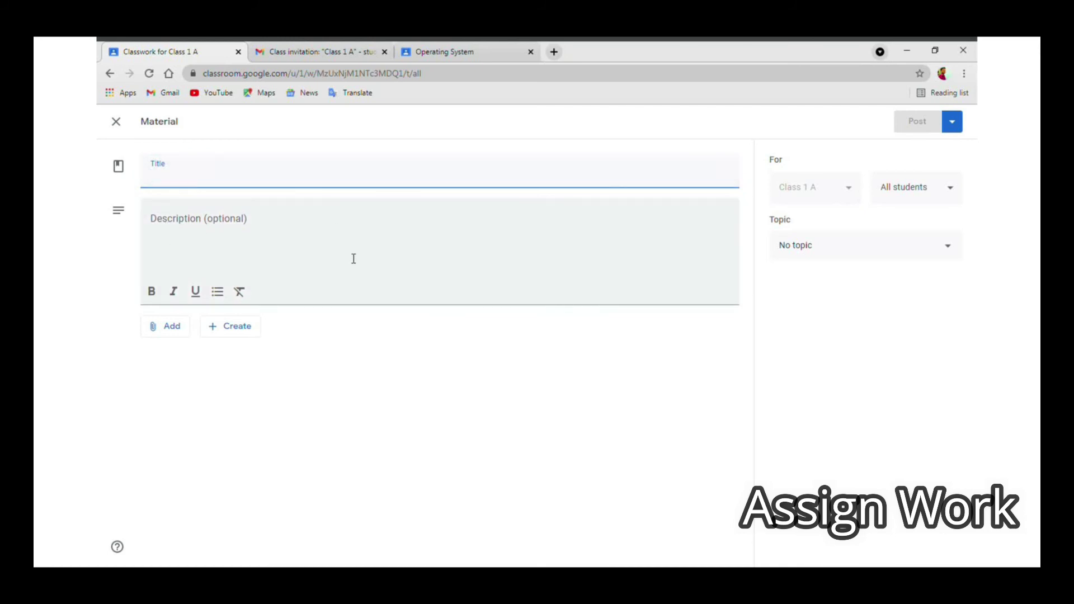
pyautogui.click(183, 330)
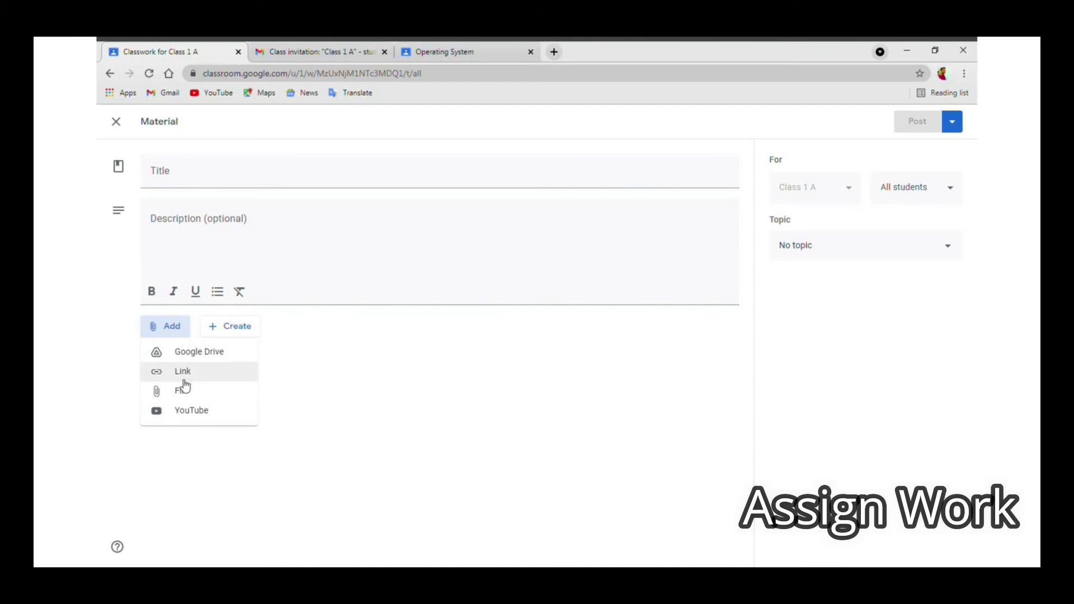
pyautogui.click(287, 371)
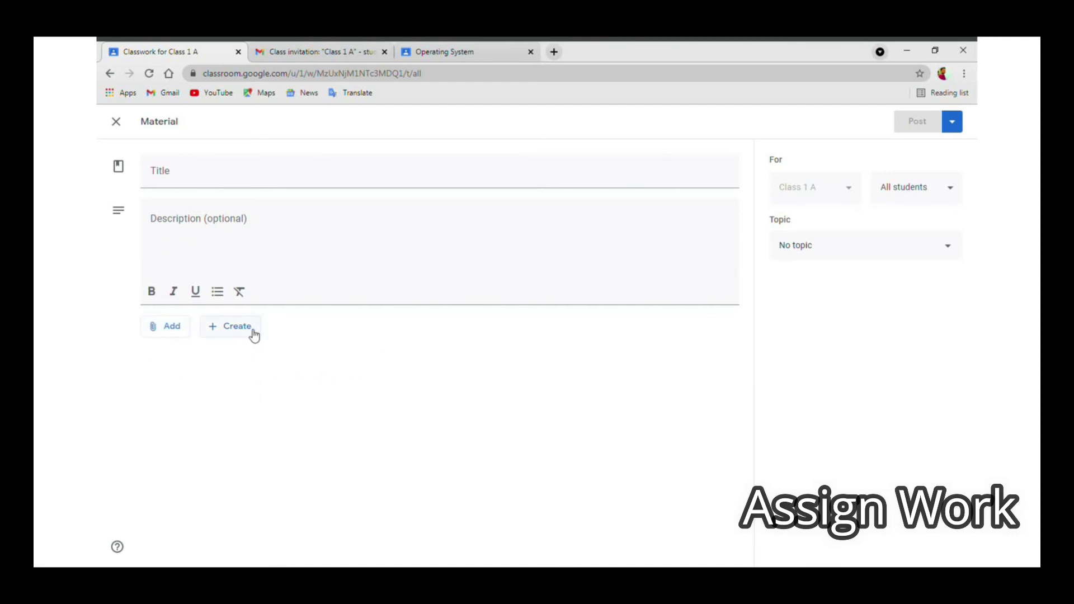
pyautogui.click(234, 331)
pyautogui.click(411, 397)
# Check the material's student selection and topic choices, and close the material without posting it.
pyautogui.click(941, 199)
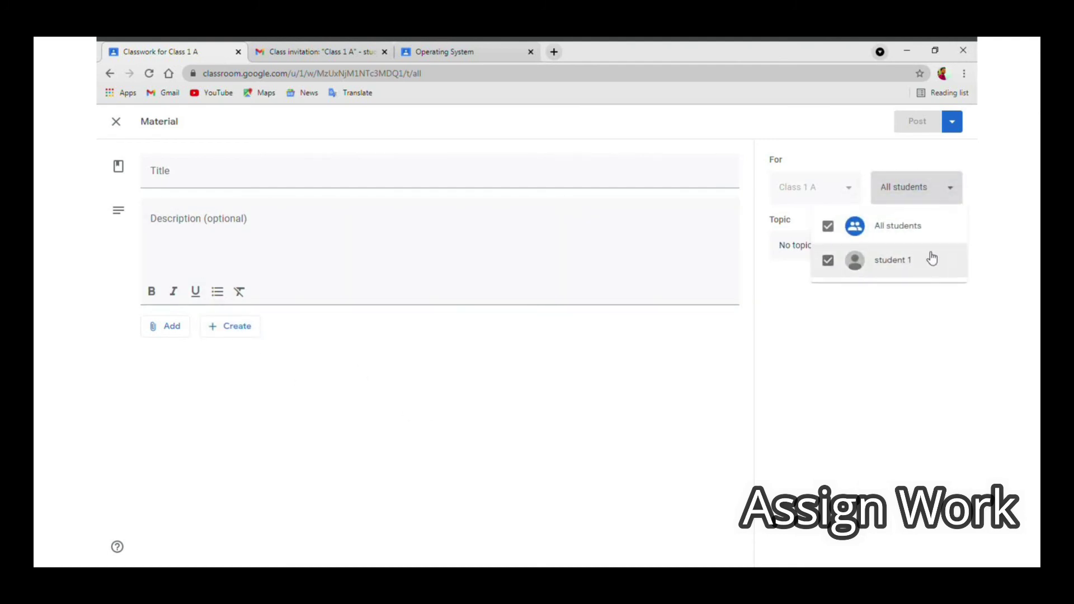
pyautogui.click(887, 302)
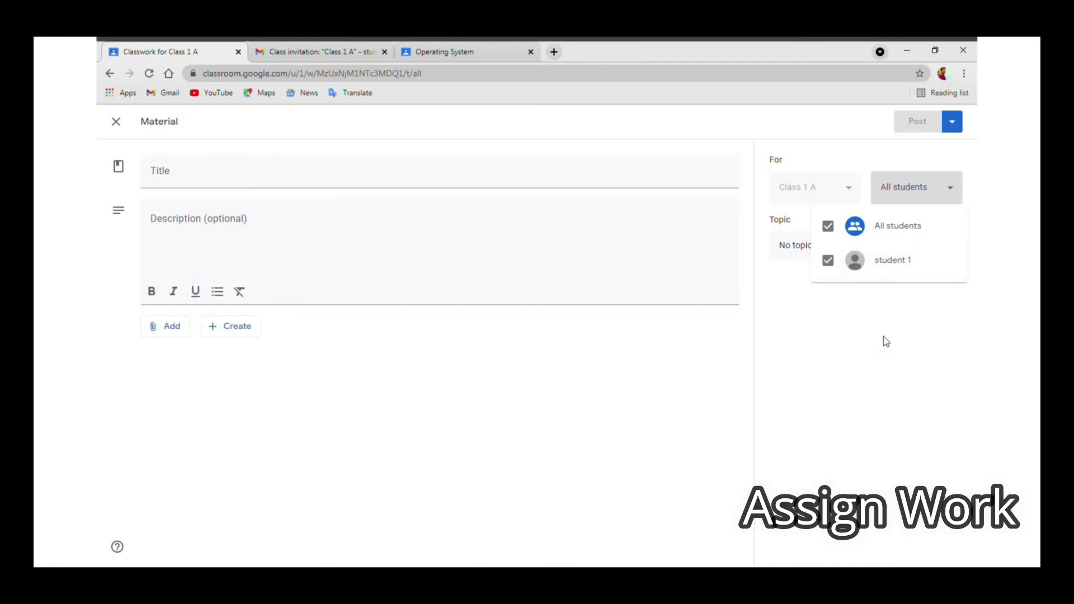
pyautogui.click(863, 244)
pyautogui.click(864, 354)
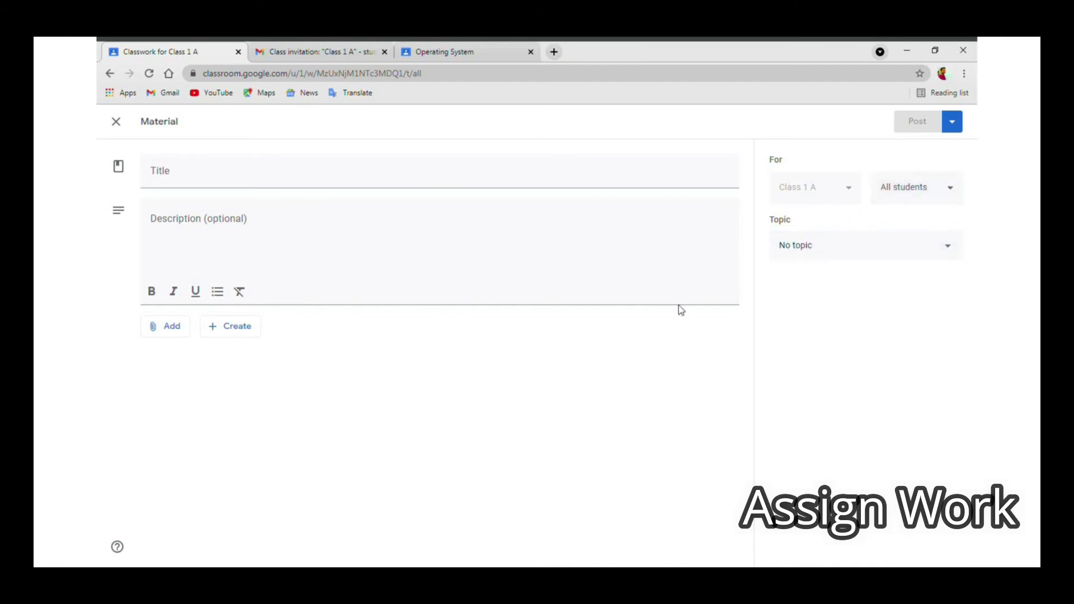
pyautogui.click(117, 122)
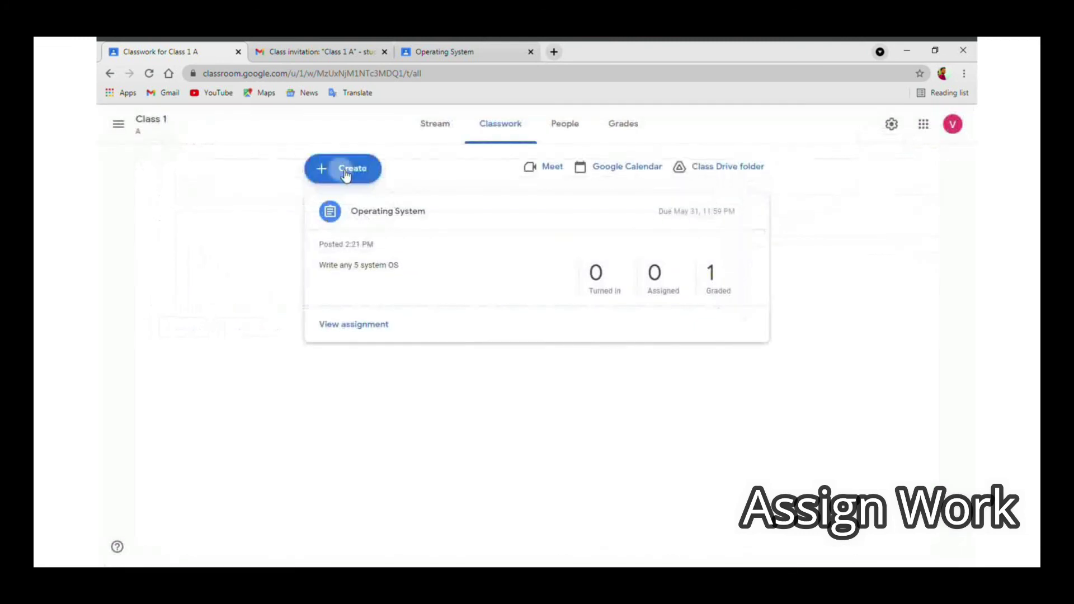
# Open the class selection for reusing a post in Class 1's classwork and close it without choosing a class.
pyautogui.click(346, 173)
pyautogui.click(378, 326)
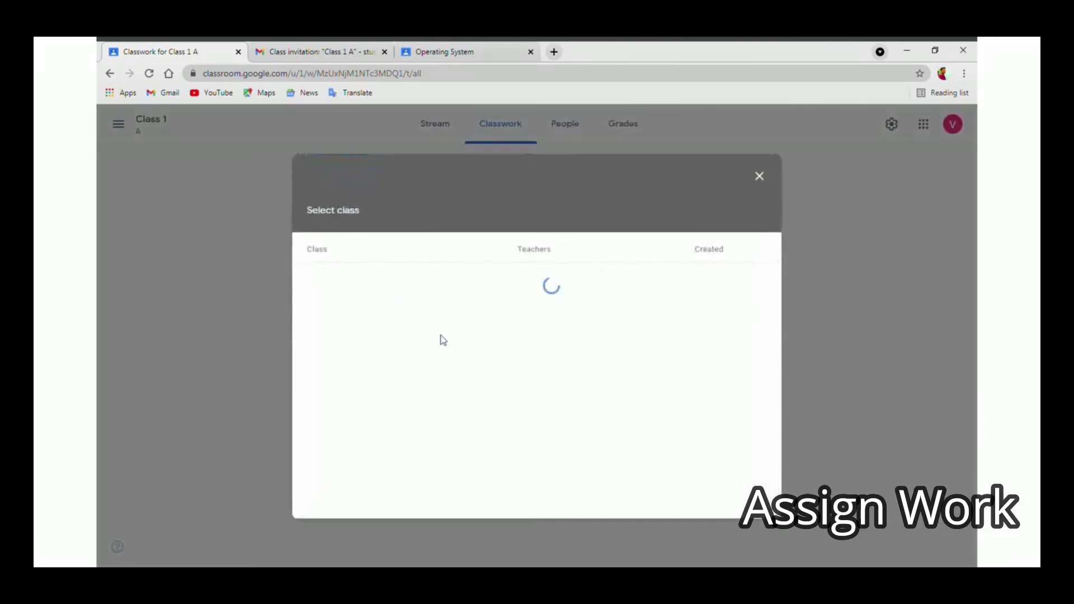
pyautogui.click(759, 178)
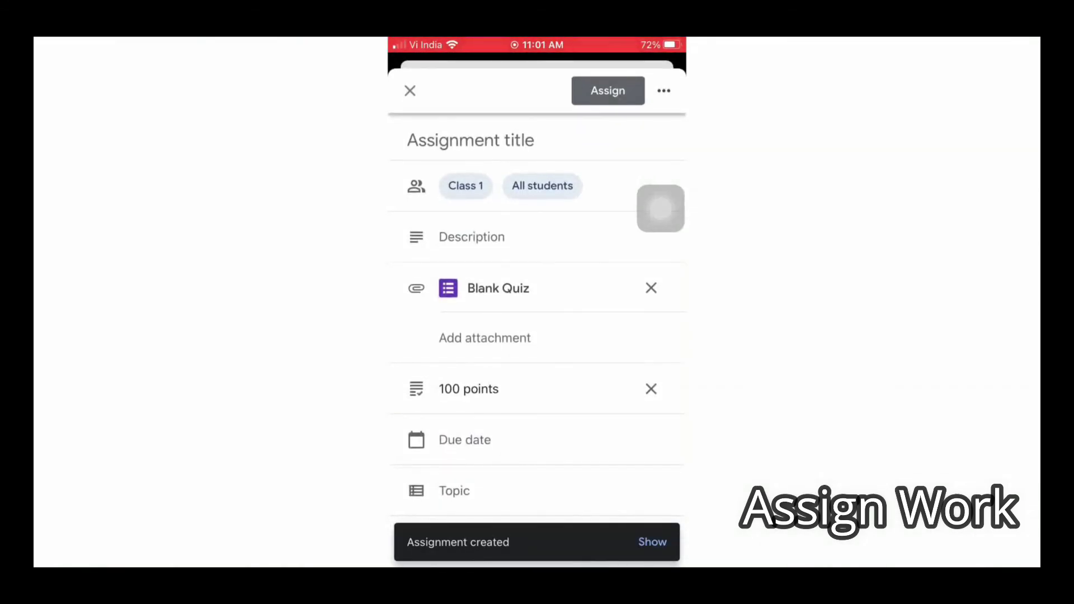
# In the mobile app, look over the new quiz's title, attachment and other settings, and close it without assigning.
pyautogui.click(470, 140)
pyautogui.scroll(-1, 537, 280)
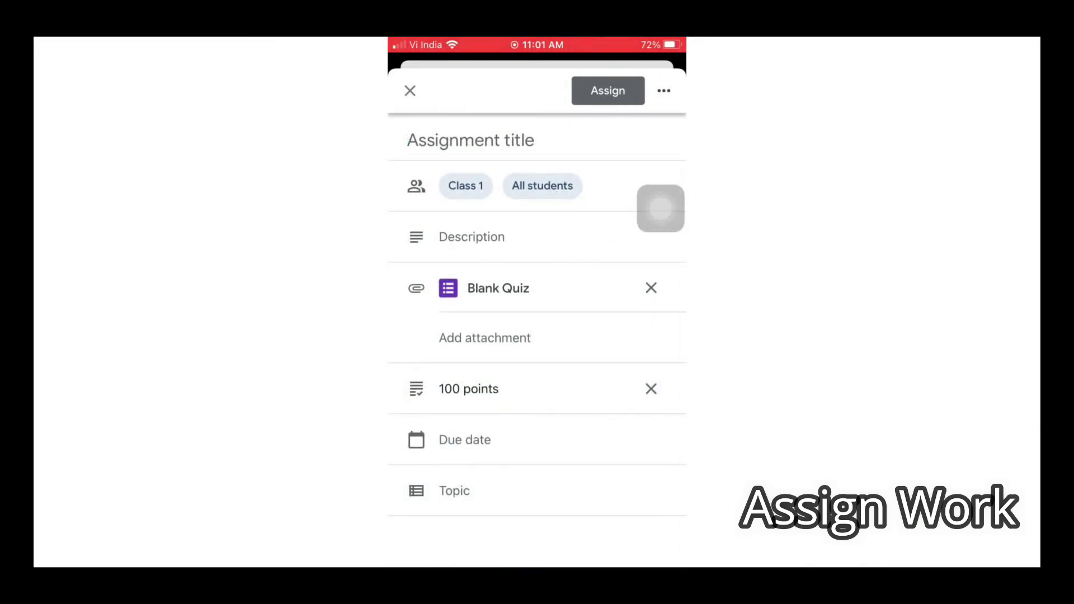
pyautogui.click(485, 337)
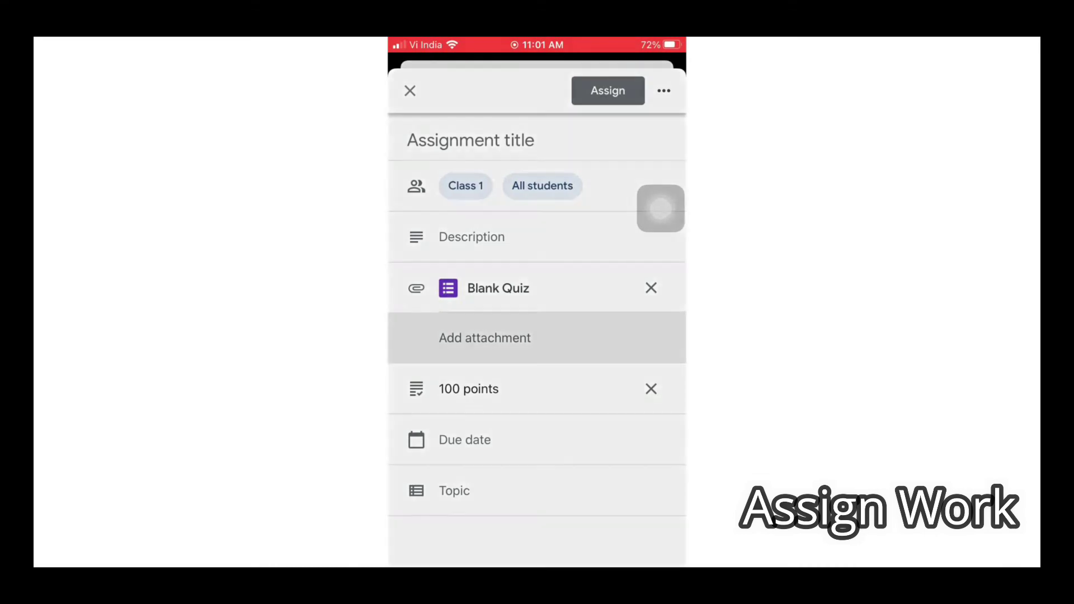
pyautogui.click(537, 237)
pyautogui.scroll(-1, 537, 313)
pyautogui.click(410, 91)
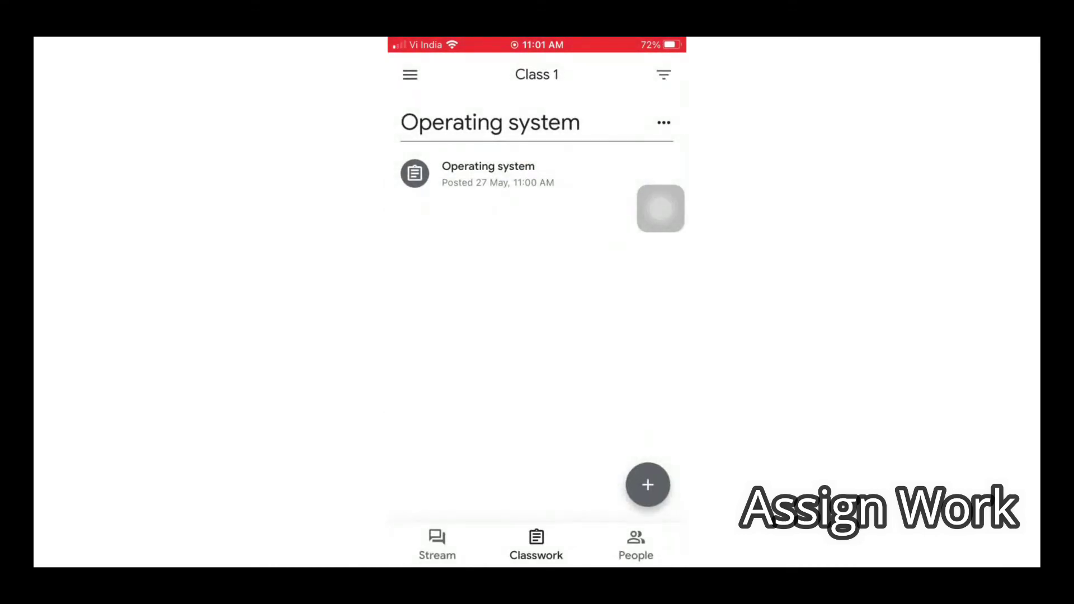
# Start a new question in the mobile Class 1 classwork, examine its answer types and settings, and close it without asking.
pyautogui.click(648, 484)
pyautogui.click(470, 461)
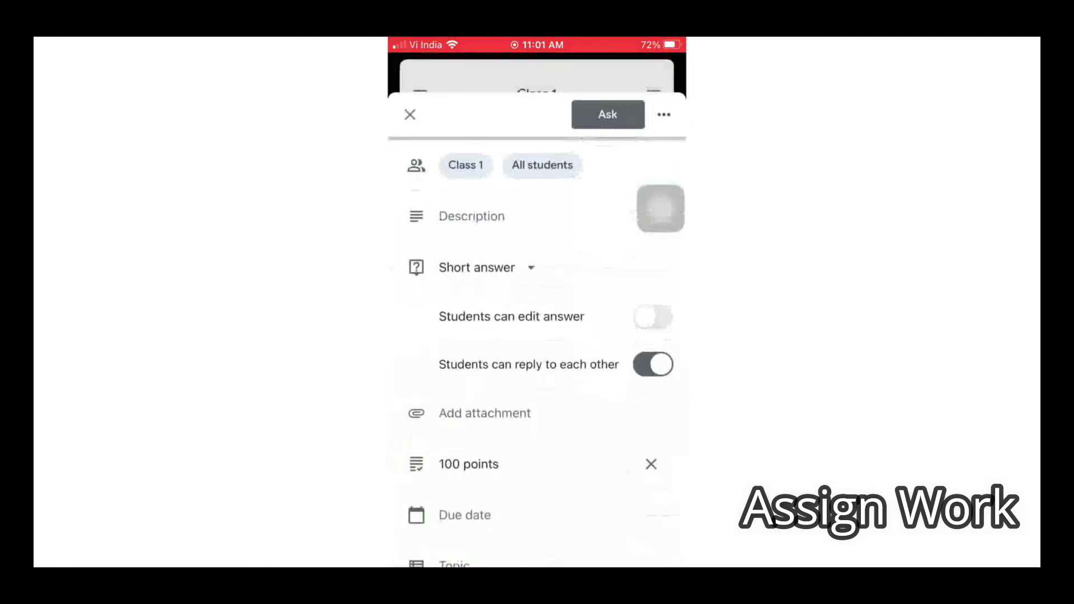
pyautogui.scroll(2, 538, 341)
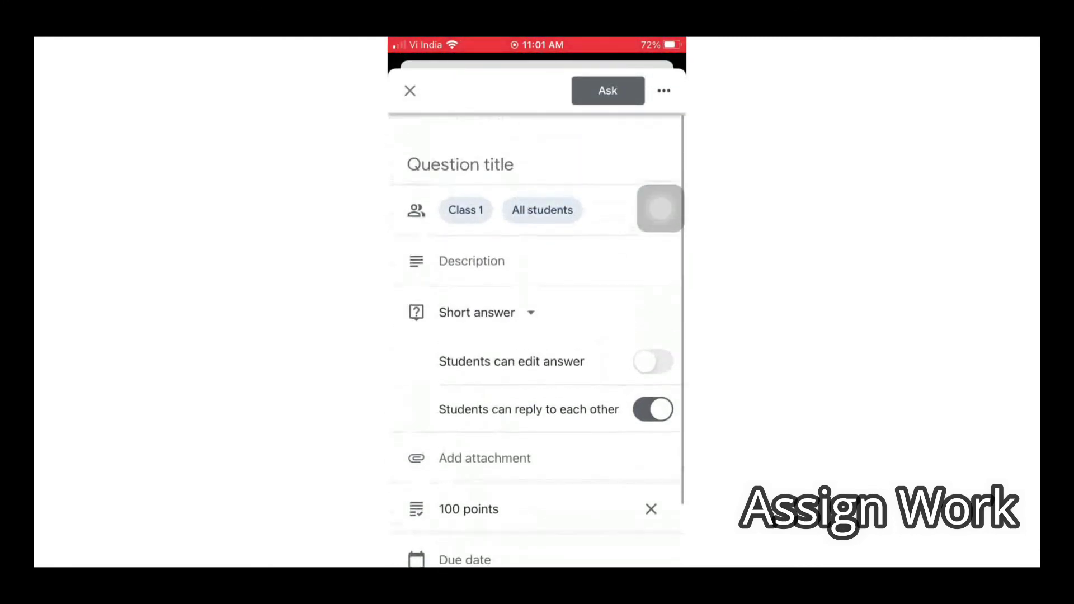
pyautogui.scroll(-1, 537, 336)
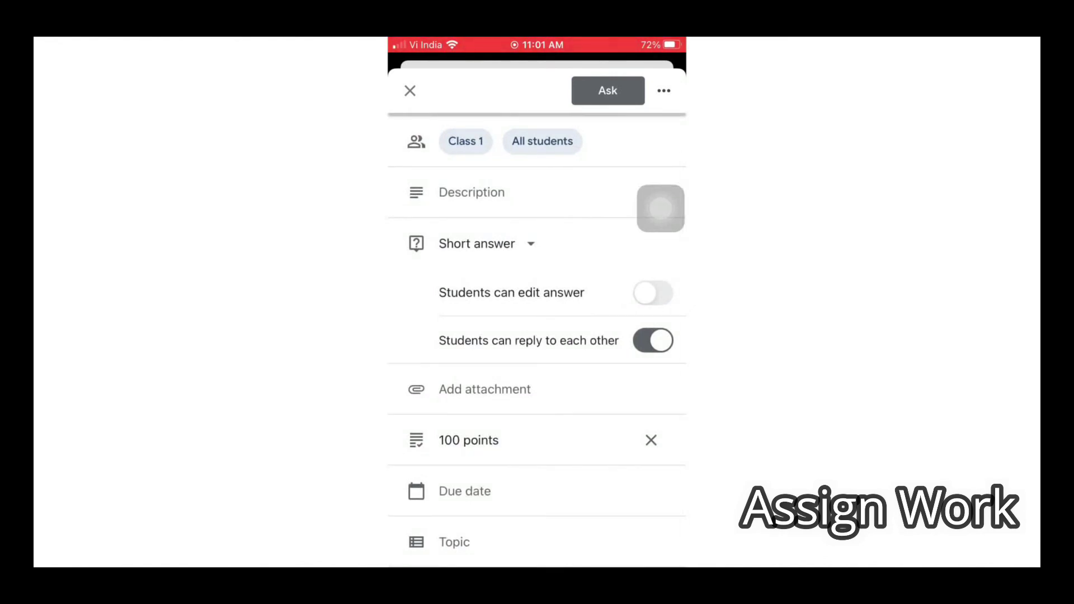
pyautogui.click(486, 244)
pyautogui.click(434, 504)
pyautogui.scroll(-1, 537, 336)
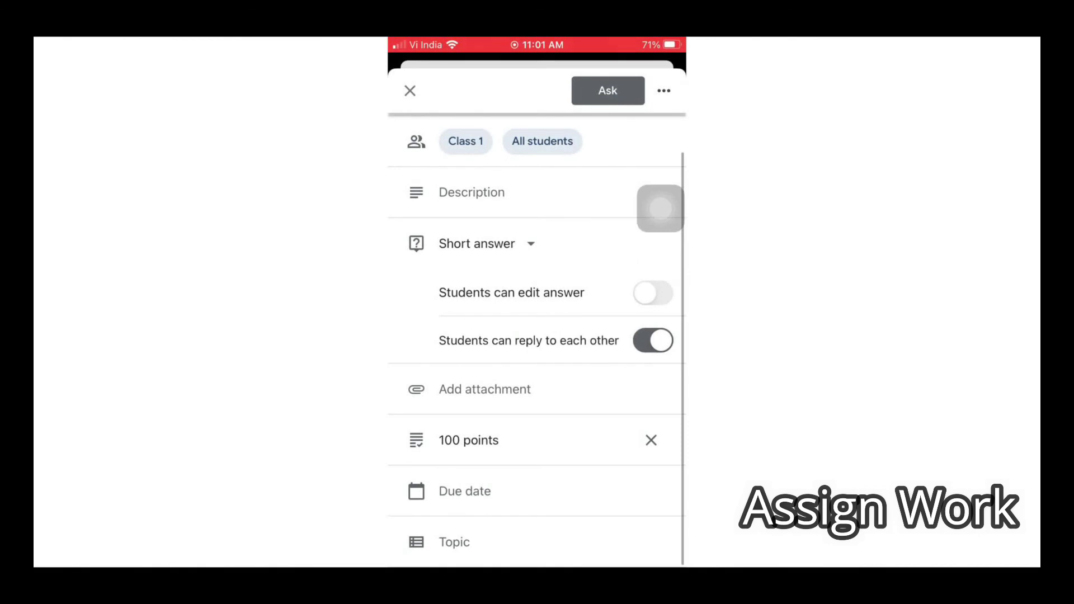
pyautogui.click(410, 91)
# Start a new material post in the mobile Class 1 classwork and look over its attachment sources.
pyautogui.click(648, 484)
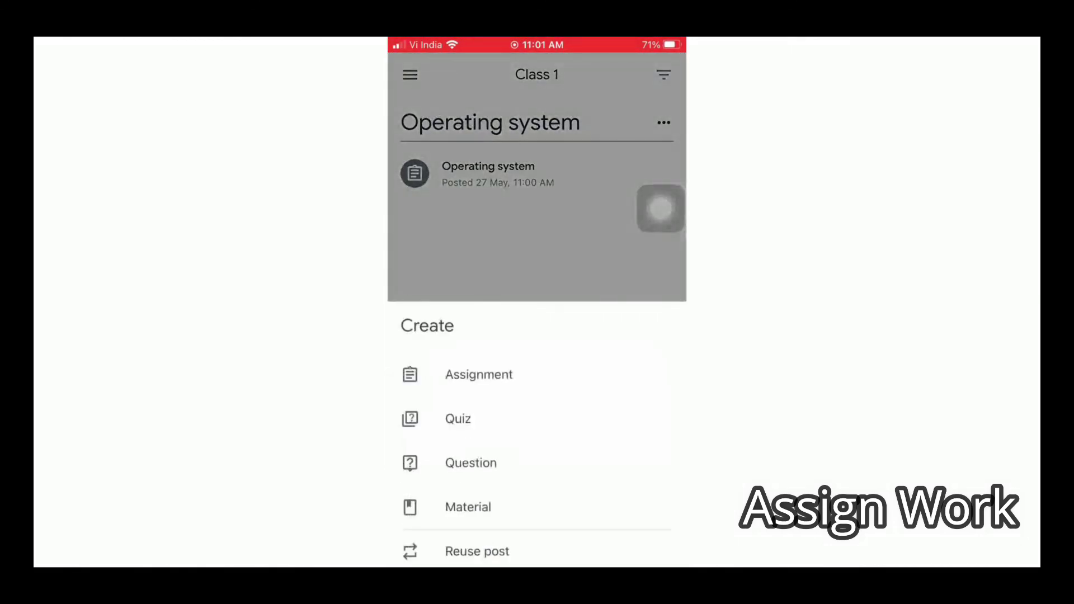
pyautogui.click(467, 456)
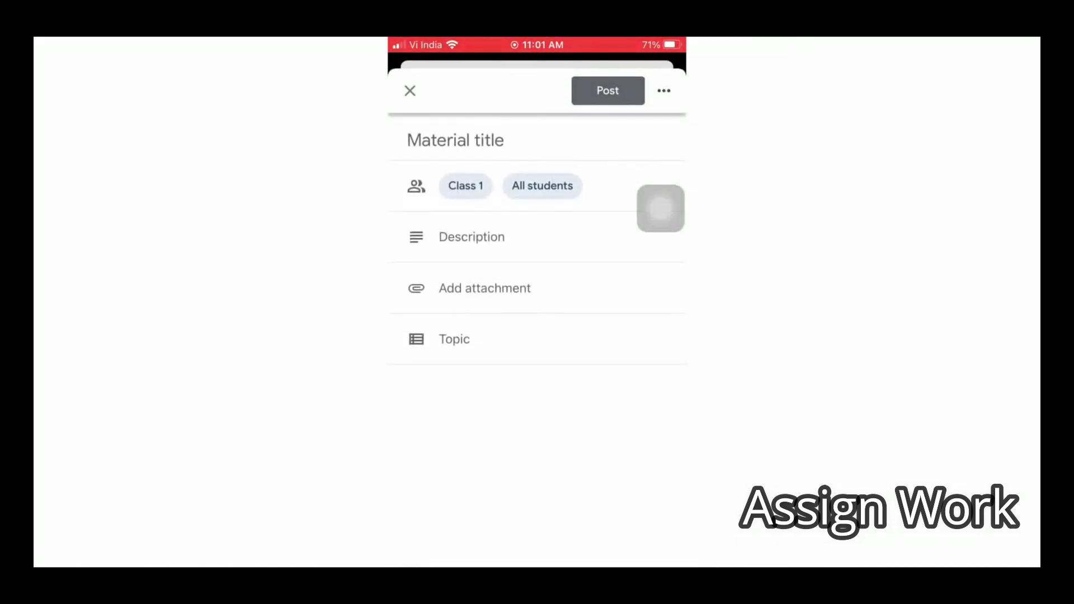
pyautogui.click(484, 288)
pyautogui.click(537, 247)
# Upload Professional Report.pages as the material's attachment and try to post the material to all students of Class 1.
pyautogui.click(485, 288)
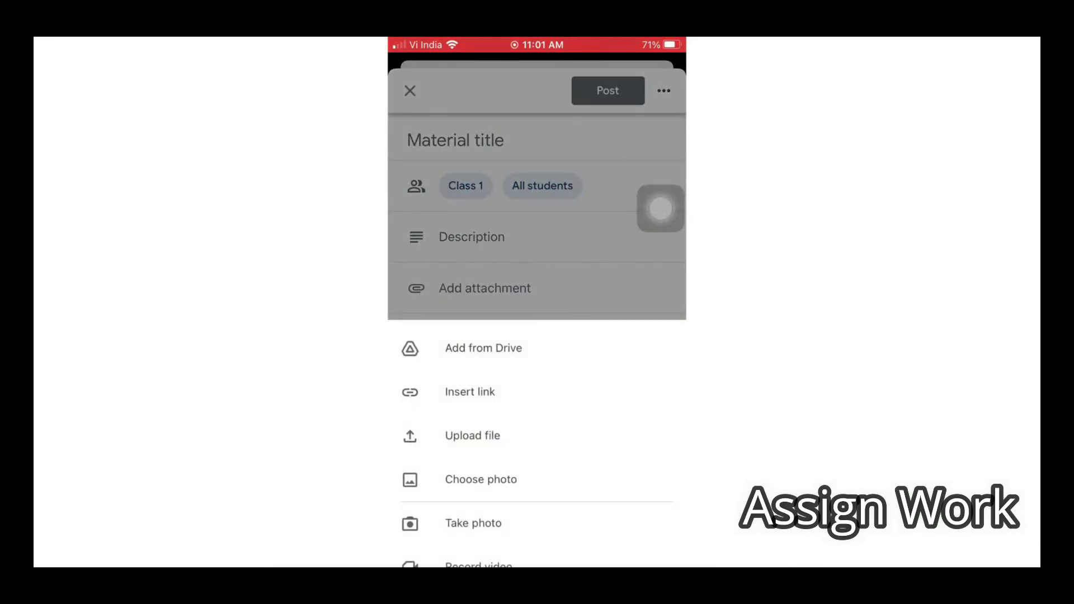
pyautogui.click(472, 435)
pyautogui.scroll(-3, 537, 340)
pyautogui.click(448, 217)
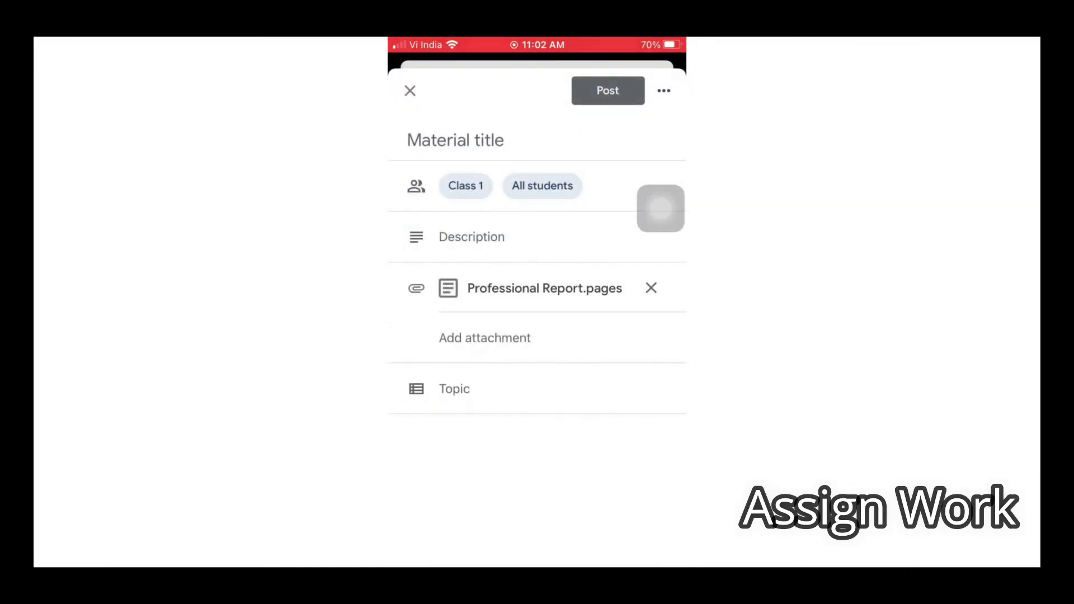
pyautogui.click(608, 91)
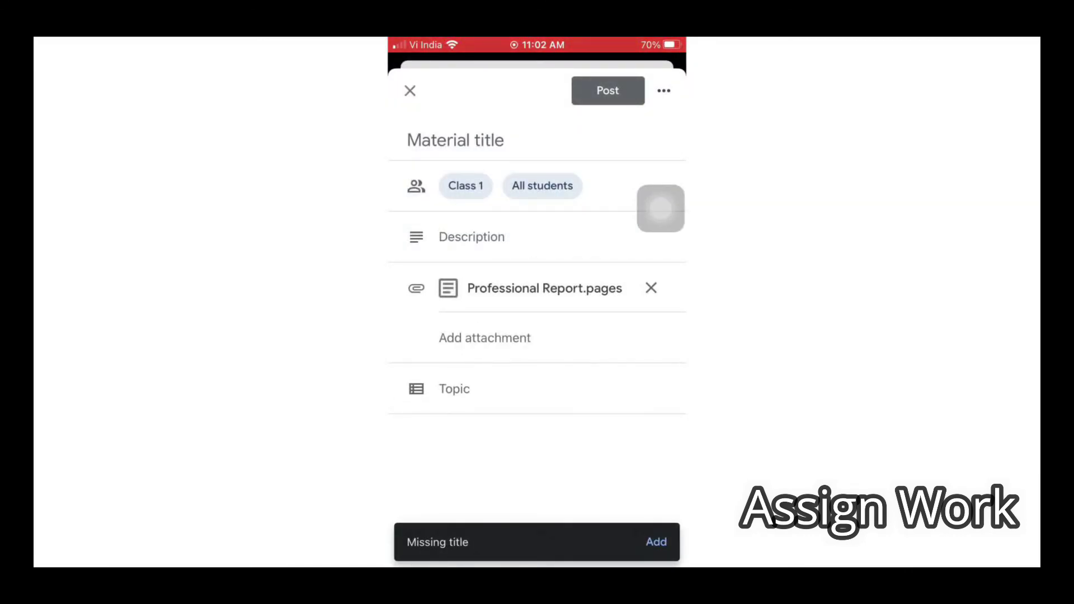
# Title the mobile material "Cc" and post it to all students of Class 1.
pyautogui.click(456, 141)
pyautogui.write('Cc')
pyautogui.click(608, 91)
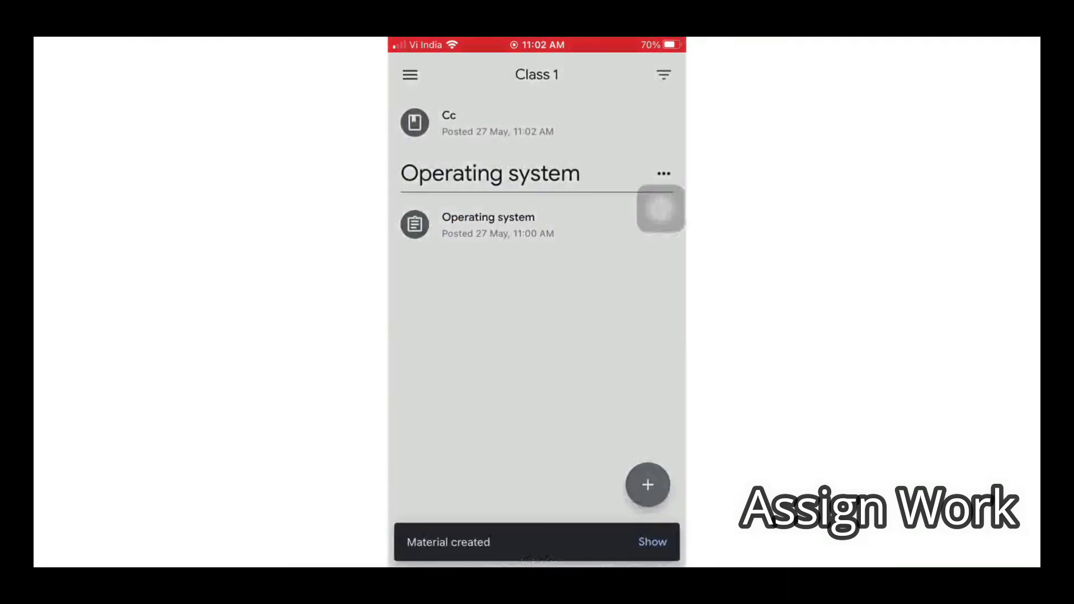
pyautogui.click(648, 485)
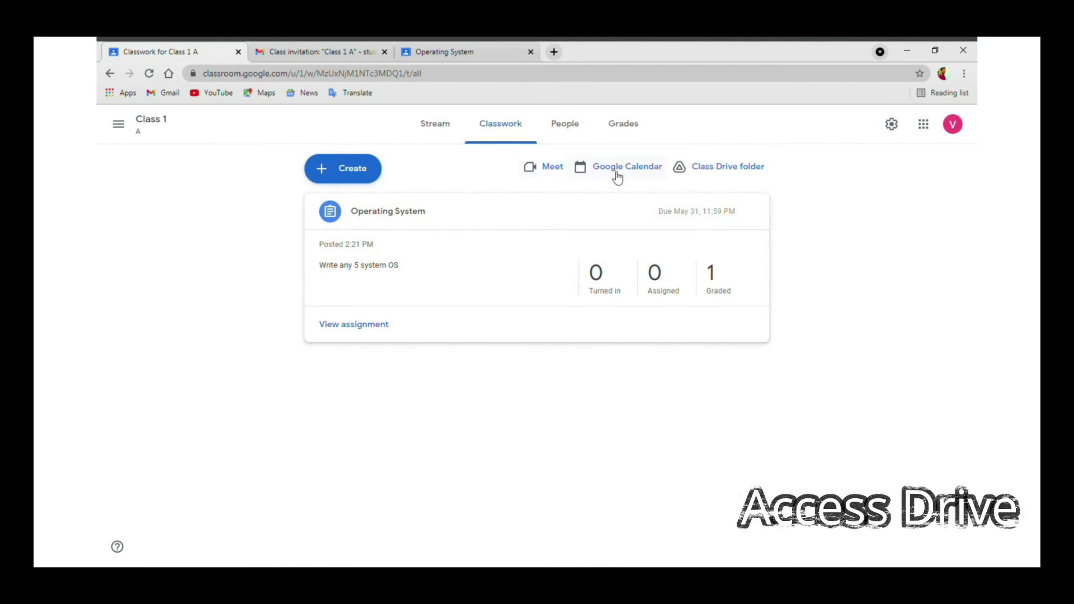
# On the web, open the Class 1 Drive folder and its Operating System subfolder to view the stored files, and close the Drive page.
pyautogui.click(735, 172)
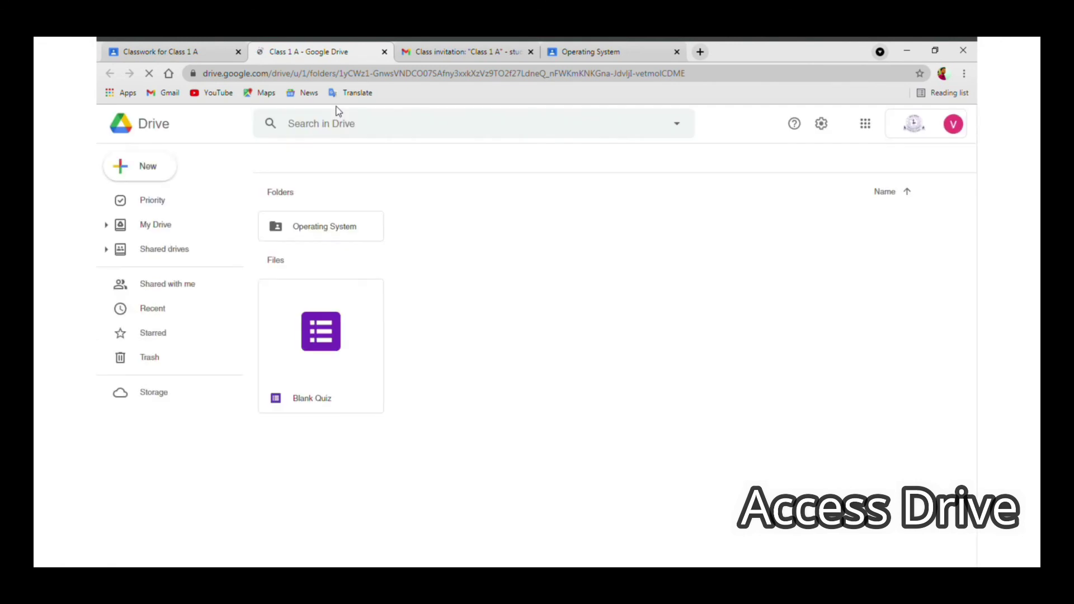
pyautogui.doubleClick(365, 230)
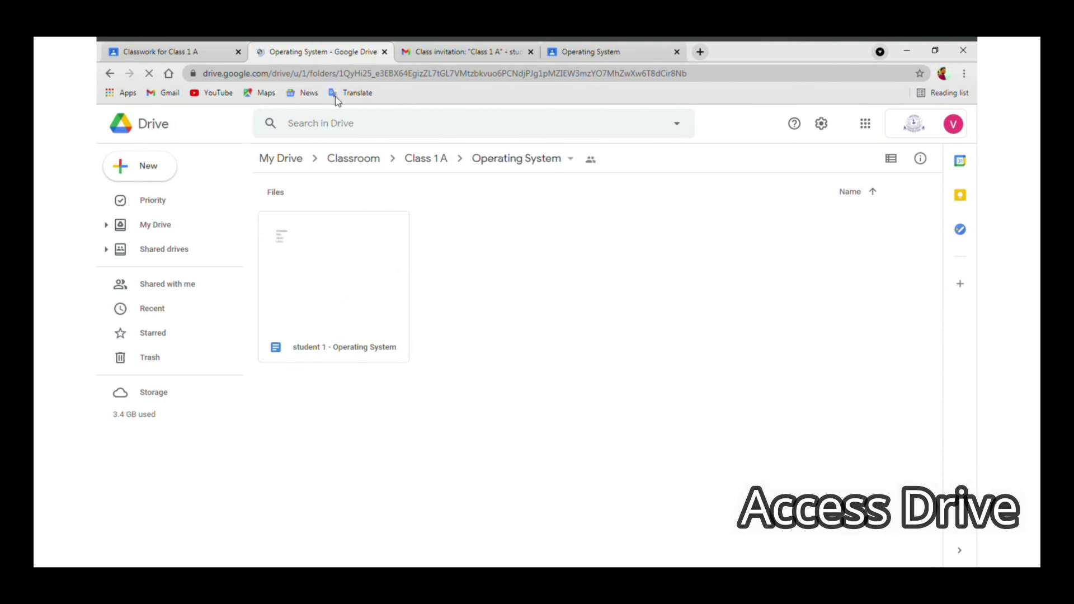
pyautogui.click(176, 51)
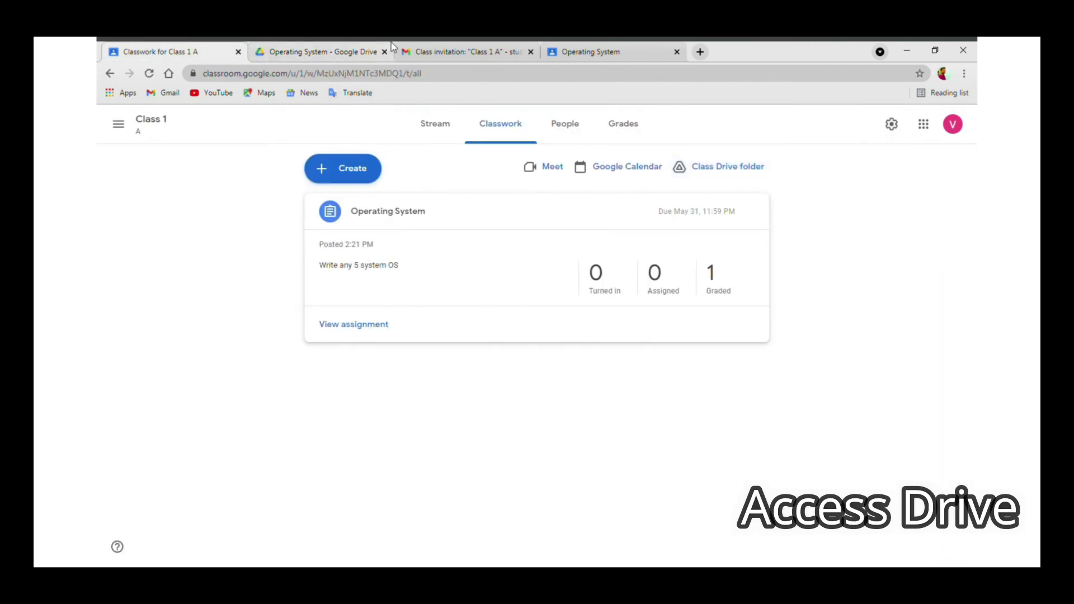
pyautogui.click(339, 50)
pyautogui.click(384, 52)
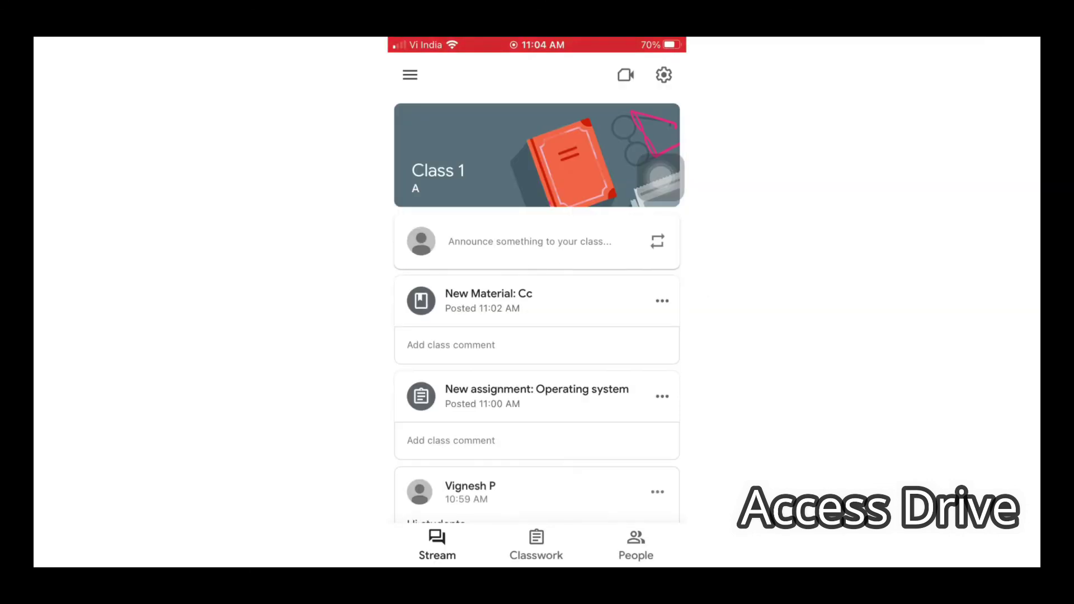
# In the mobile Classroom app, open the Classroom folders in Drive to view the class folders.
pyautogui.click(410, 75)
pyautogui.scroll(-2, 511, 334)
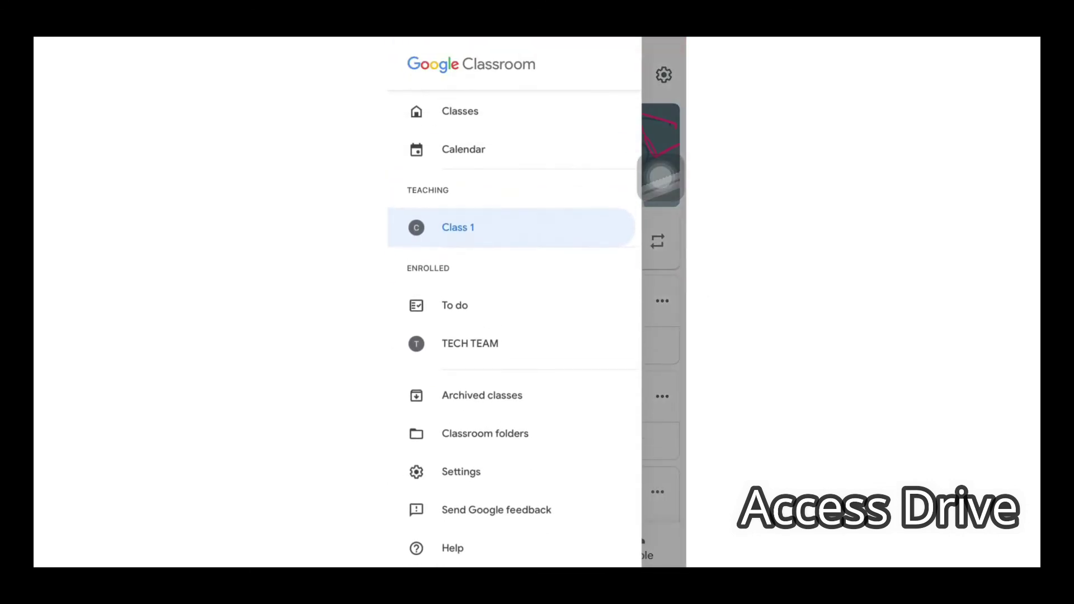
pyautogui.click(485, 435)
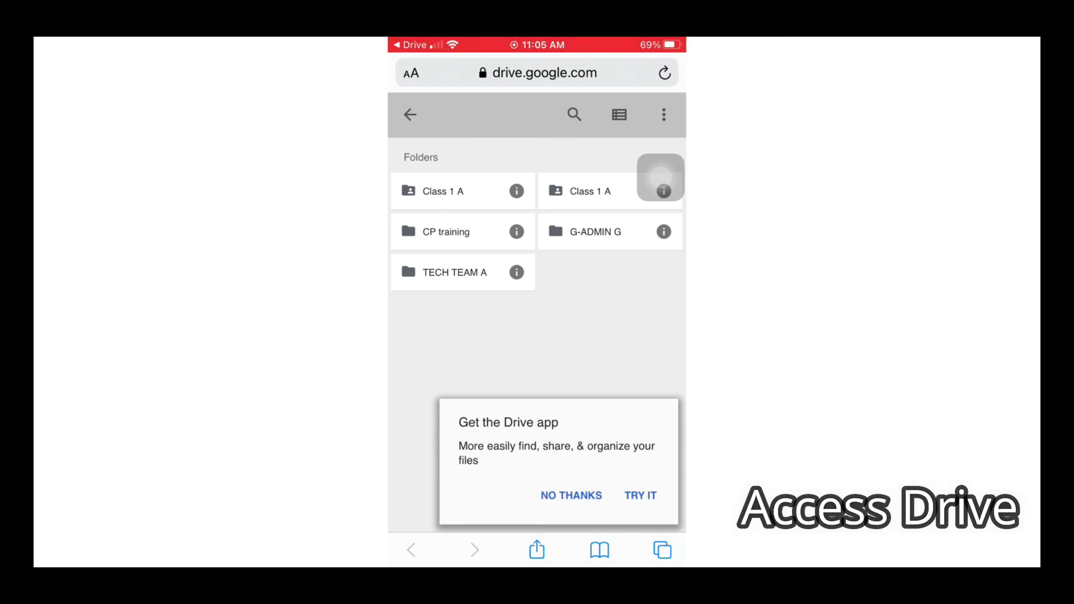
# Close the Drive app on the phone and switch back to Class 1 in the Classroom app.
pyautogui.click(660, 178)
pyautogui.doubleClick(538, 273)
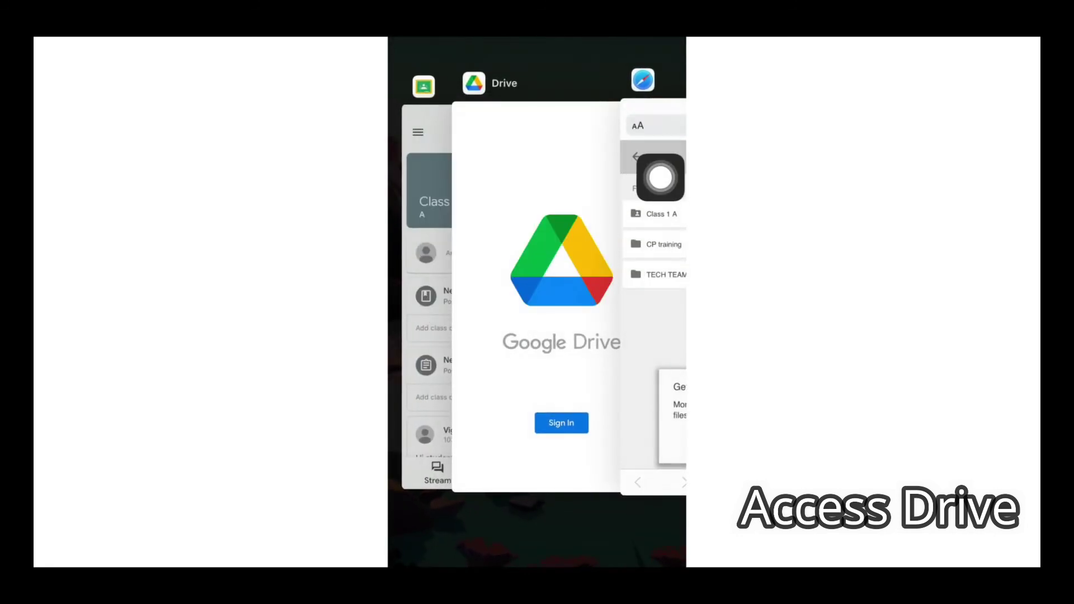
pyautogui.moveTo(562, 347); pyautogui.dragTo(562, 112)
pyautogui.click(520, 297)
pyautogui.scroll(1, 537, 336)
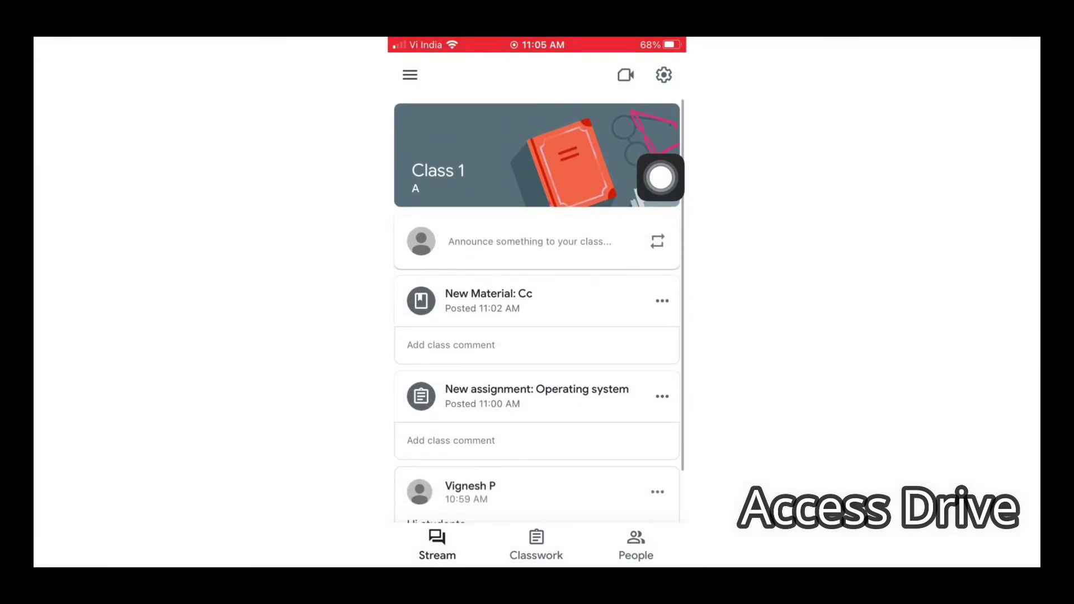
pyautogui.click(410, 75)
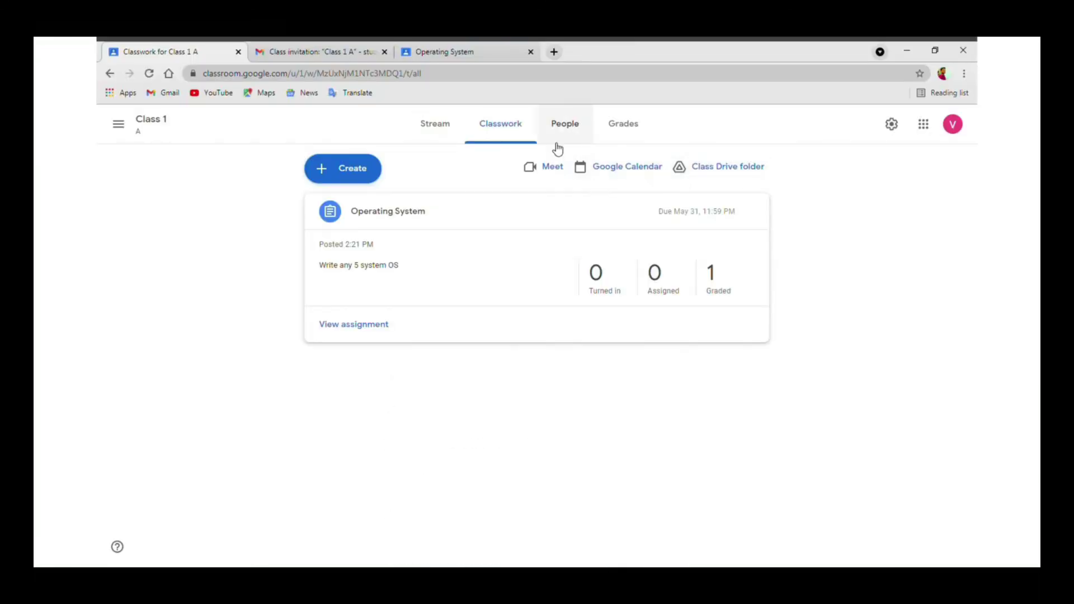
# On the web, open the people list of Class 1 and examine the email, remove and mute options for student 1.
pyautogui.click(566, 134)
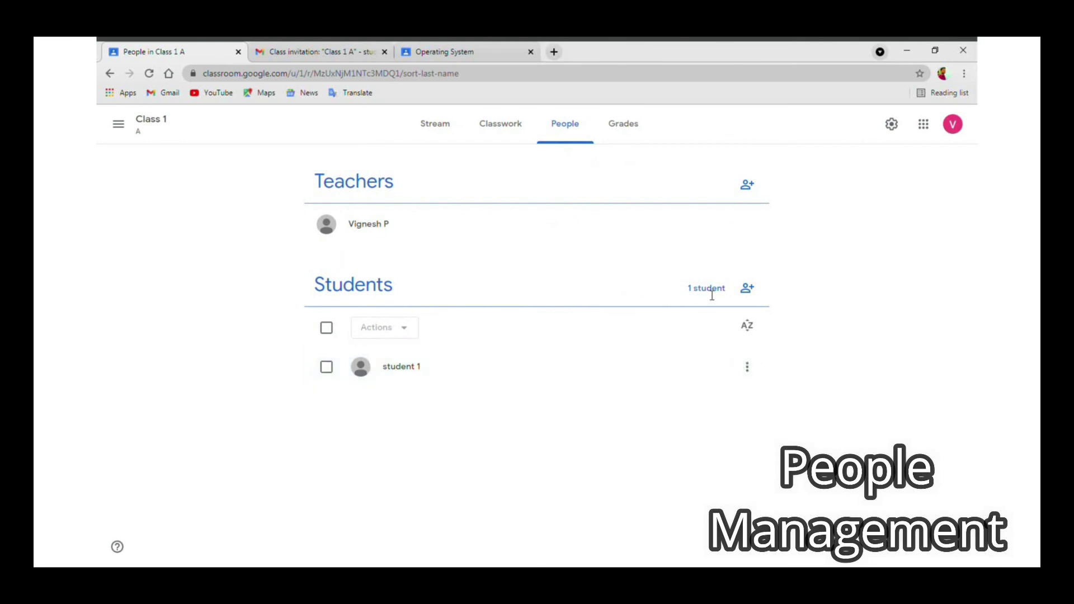
pyautogui.click(755, 372)
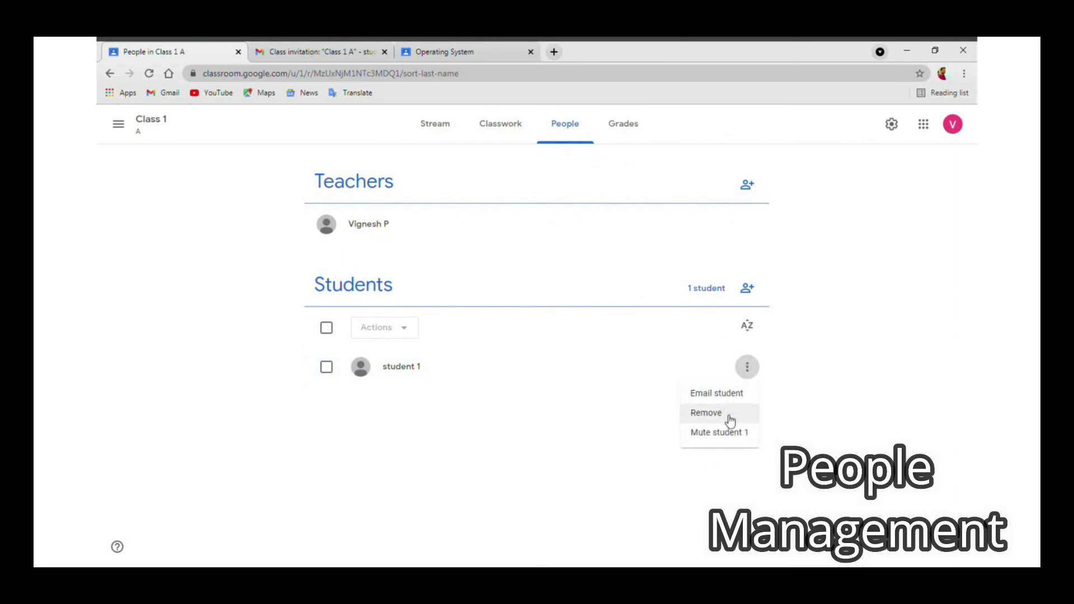
pyautogui.click(725, 436)
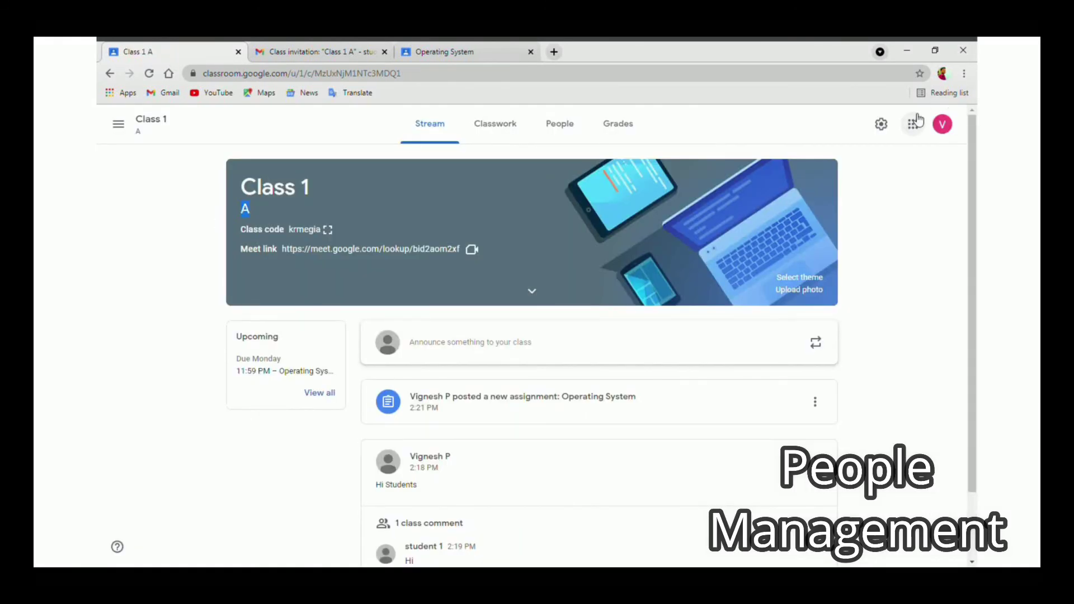
# Open the class settings from the Class 1 stream on the web and look through them.
pyautogui.click(916, 122)
pyautogui.click(880, 124)
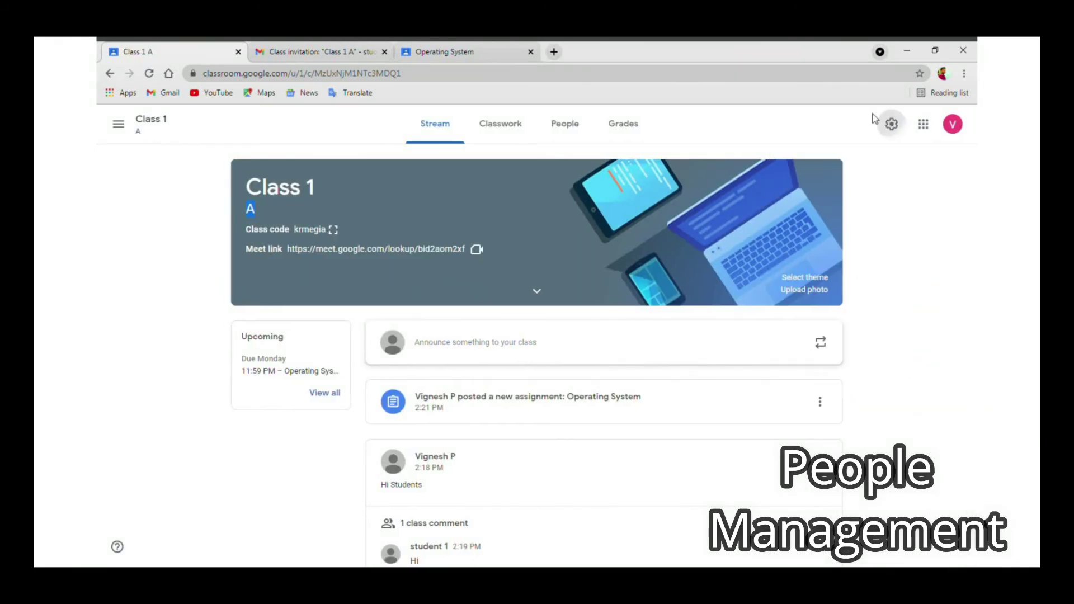
pyautogui.scroll(-4, 512, 336)
pyautogui.scroll(-3, 508, 334)
pyautogui.scroll(2, 508, 334)
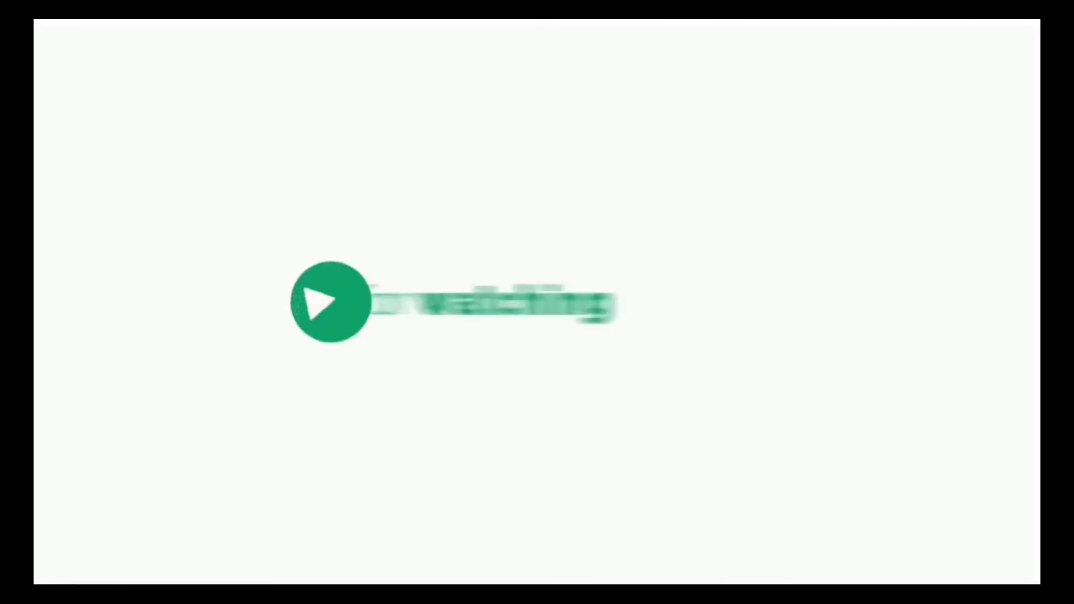